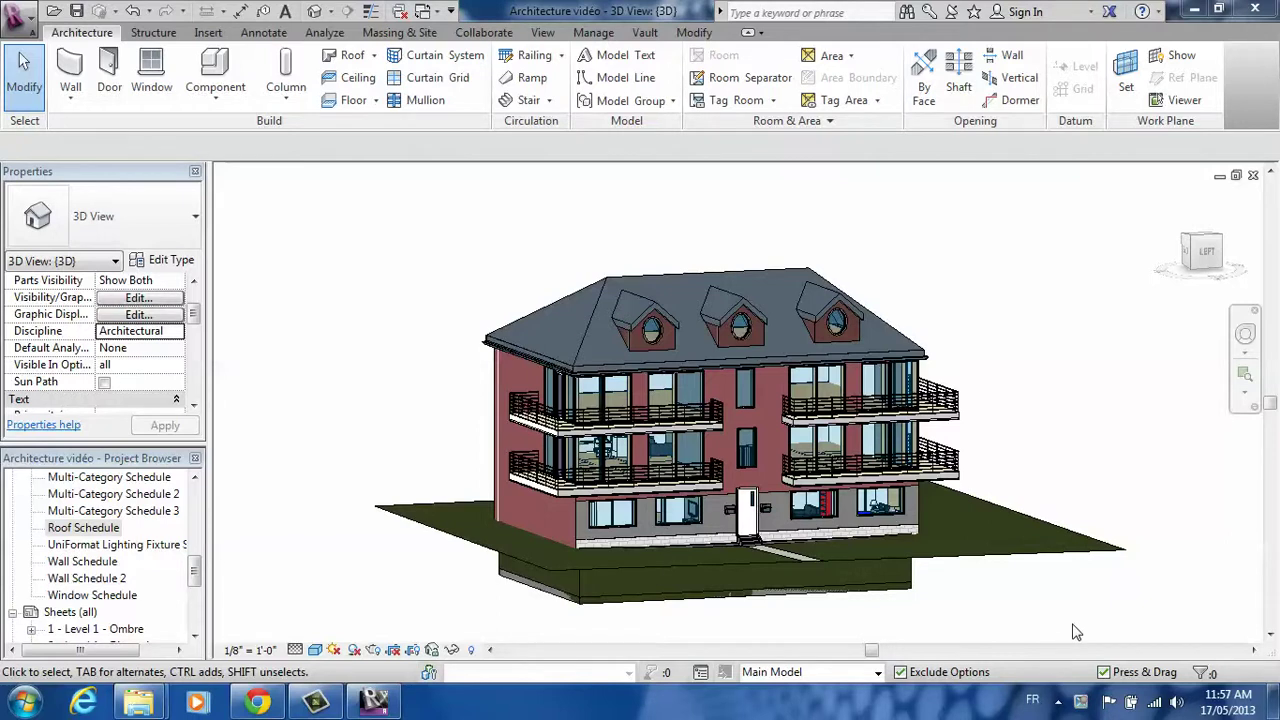
Step: Set the 3D view's discipline to Structural
click(140, 331)
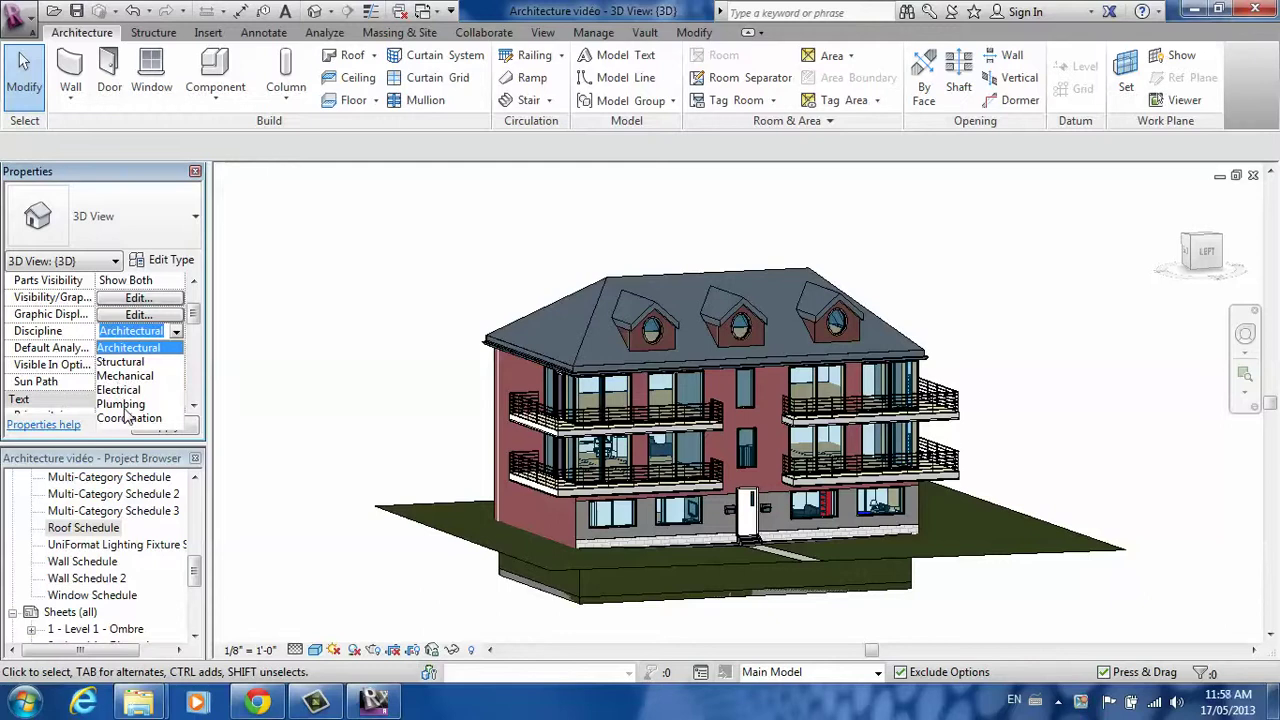
click(255, 331)
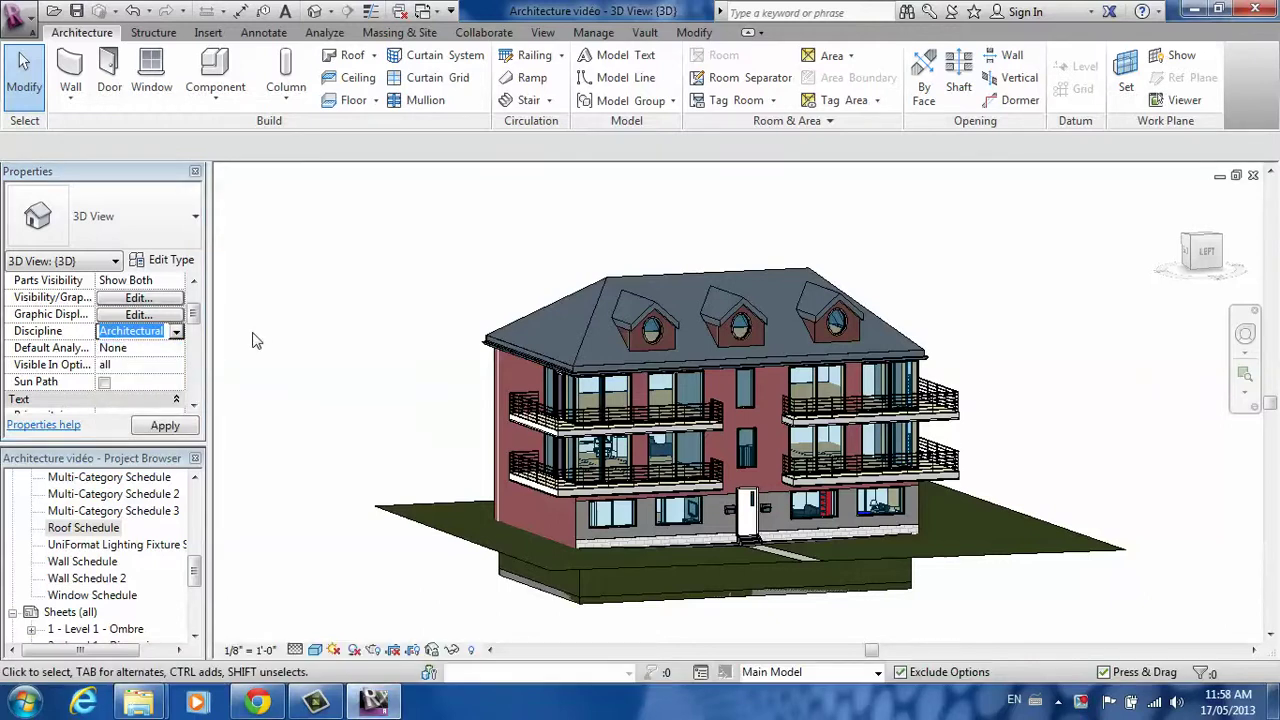
click(174, 332)
click(125, 361)
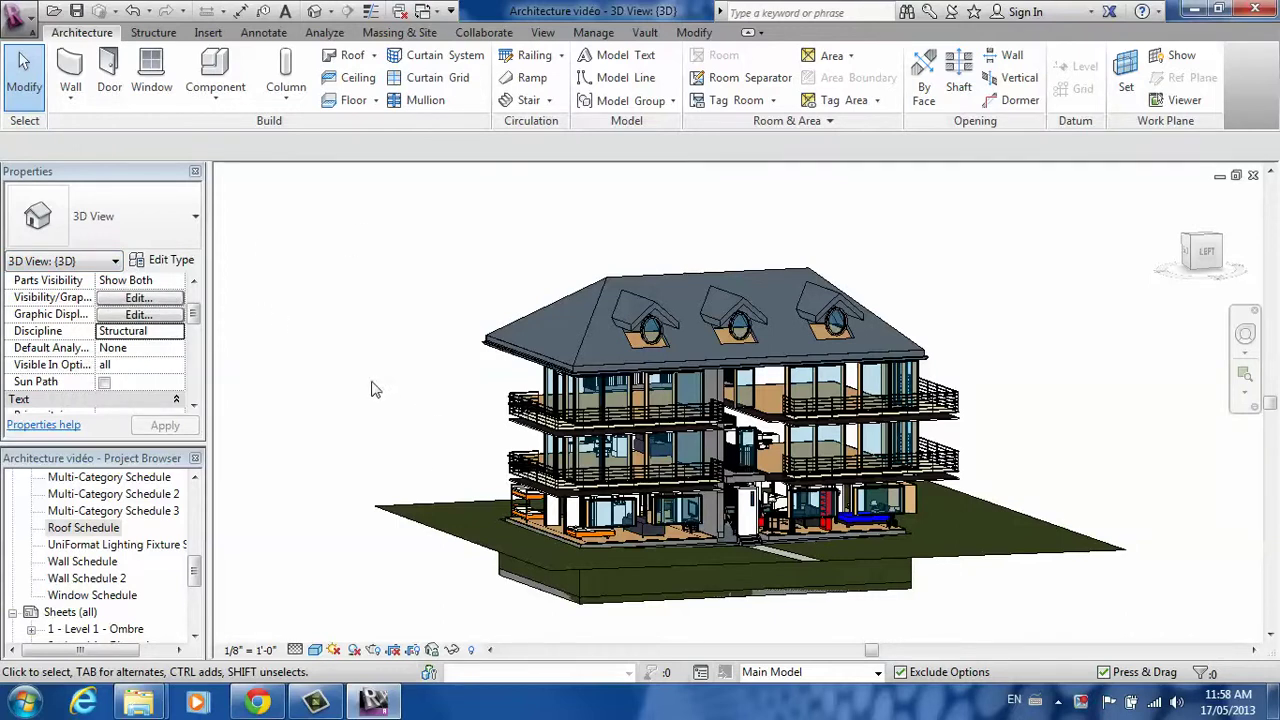
Step: Make the linked models MEP.rvt and Structure.rvt visible in the 3D view through its Visibility/Graphic Overrides
shift+middle_drag(383, 395, 990, 446)
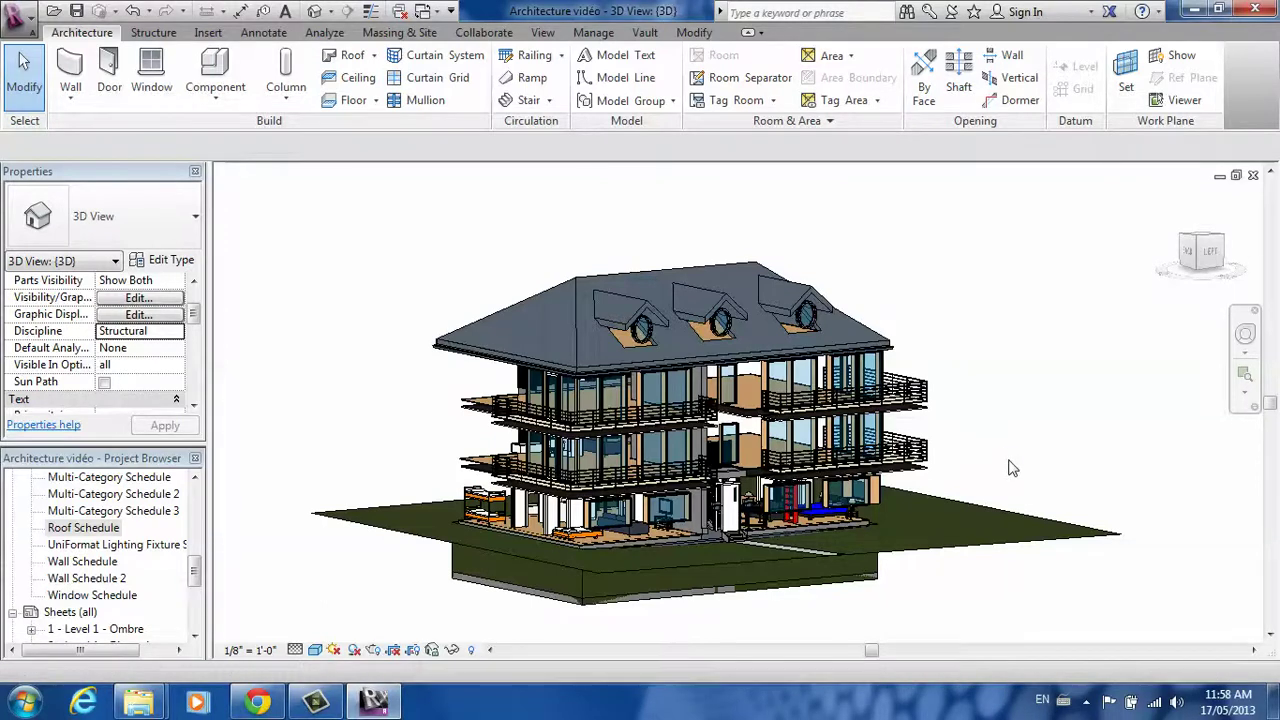
key(v)
key(g)
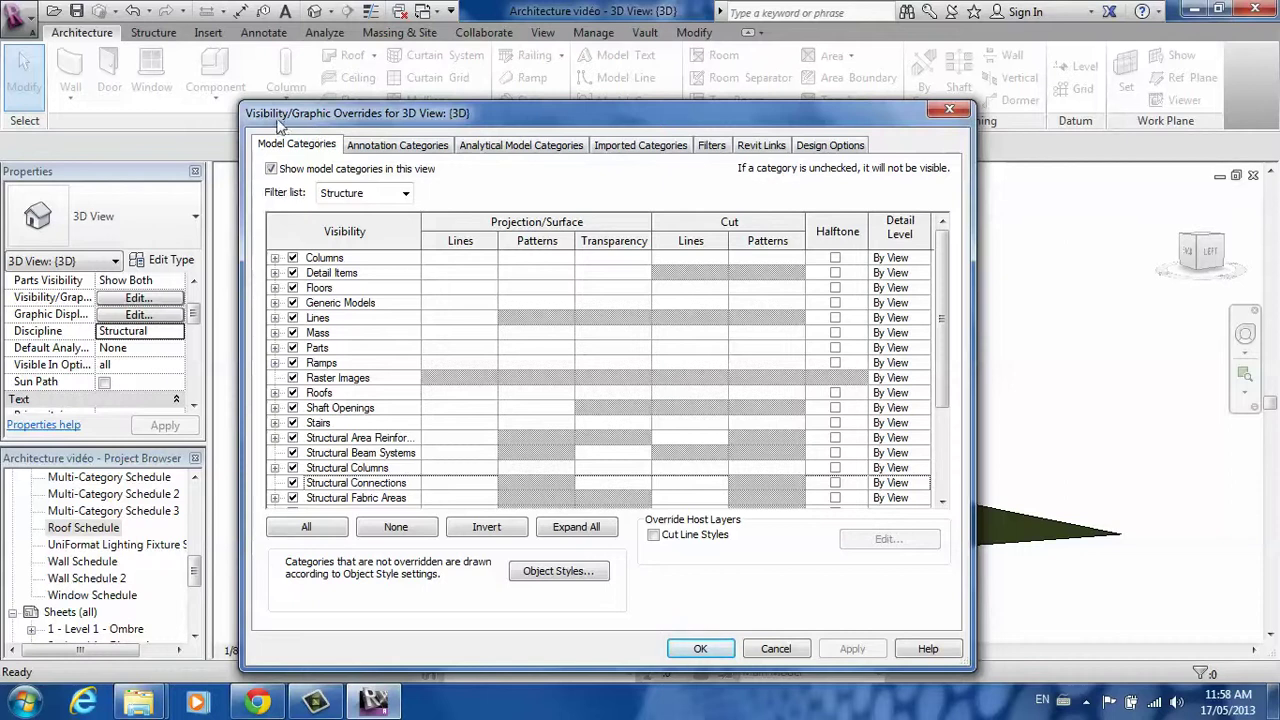
click(763, 146)
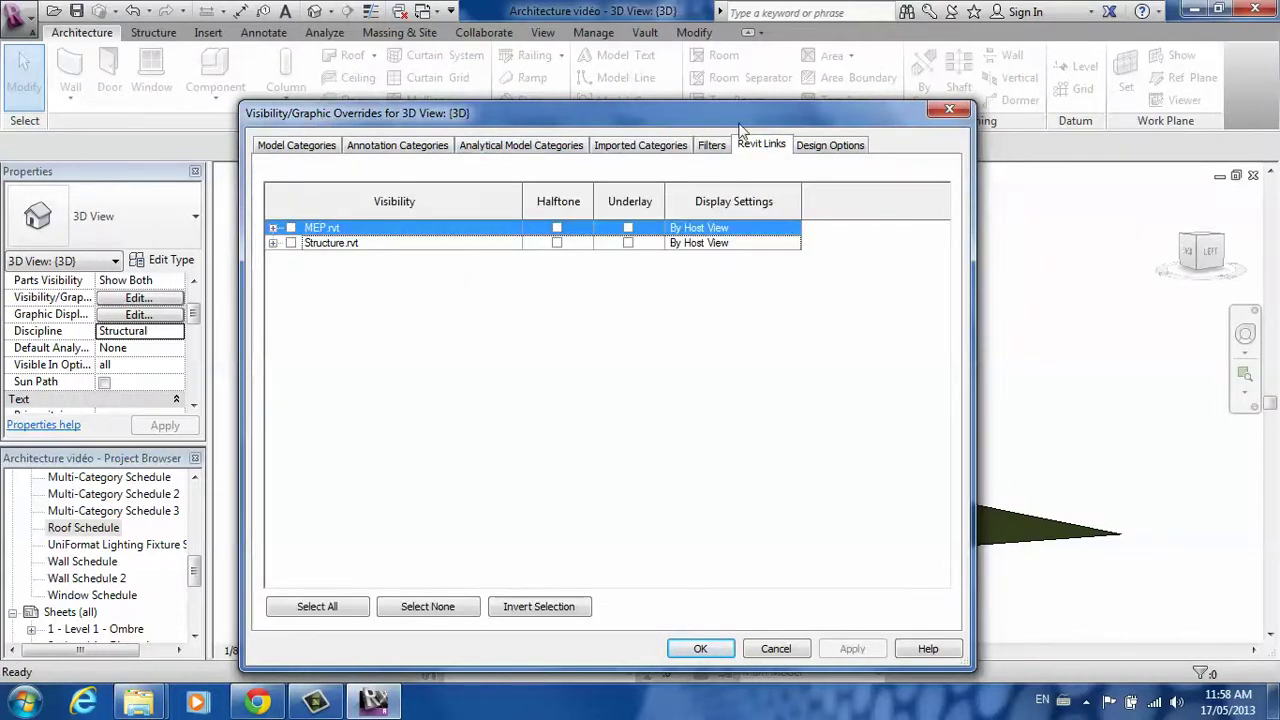
click(290, 228)
click(290, 244)
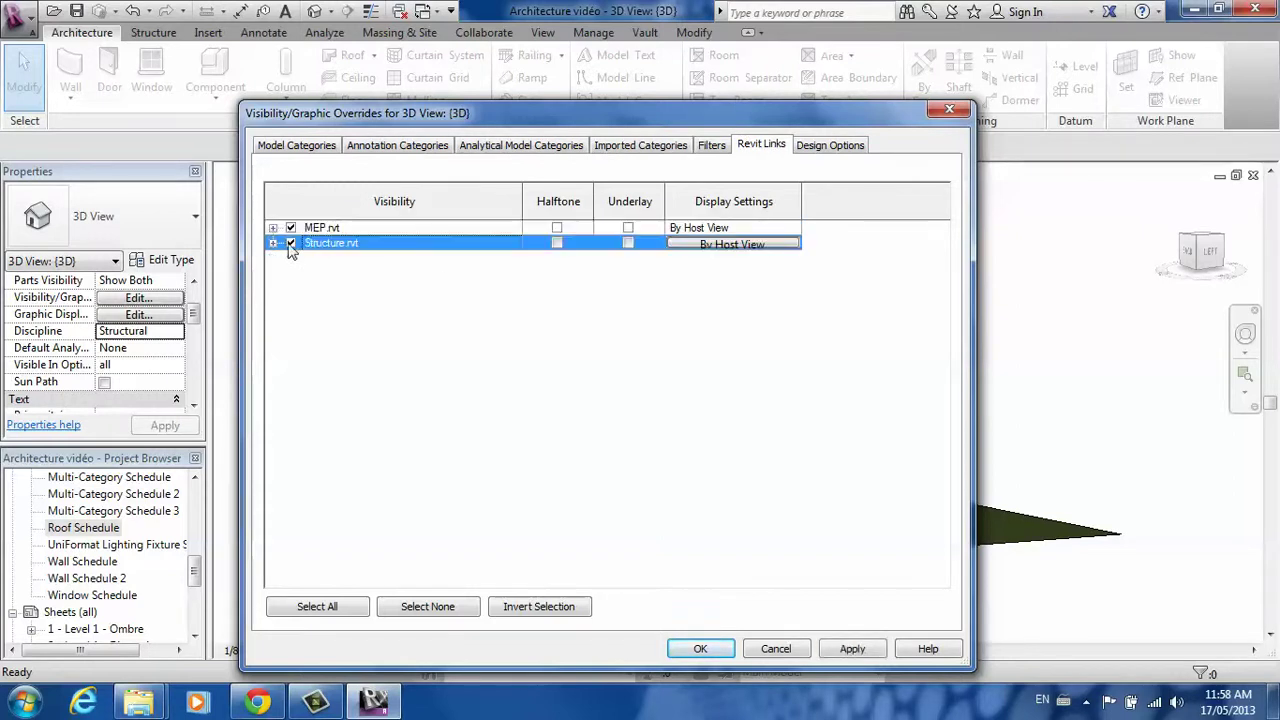
drag(722, 115, 785, 96)
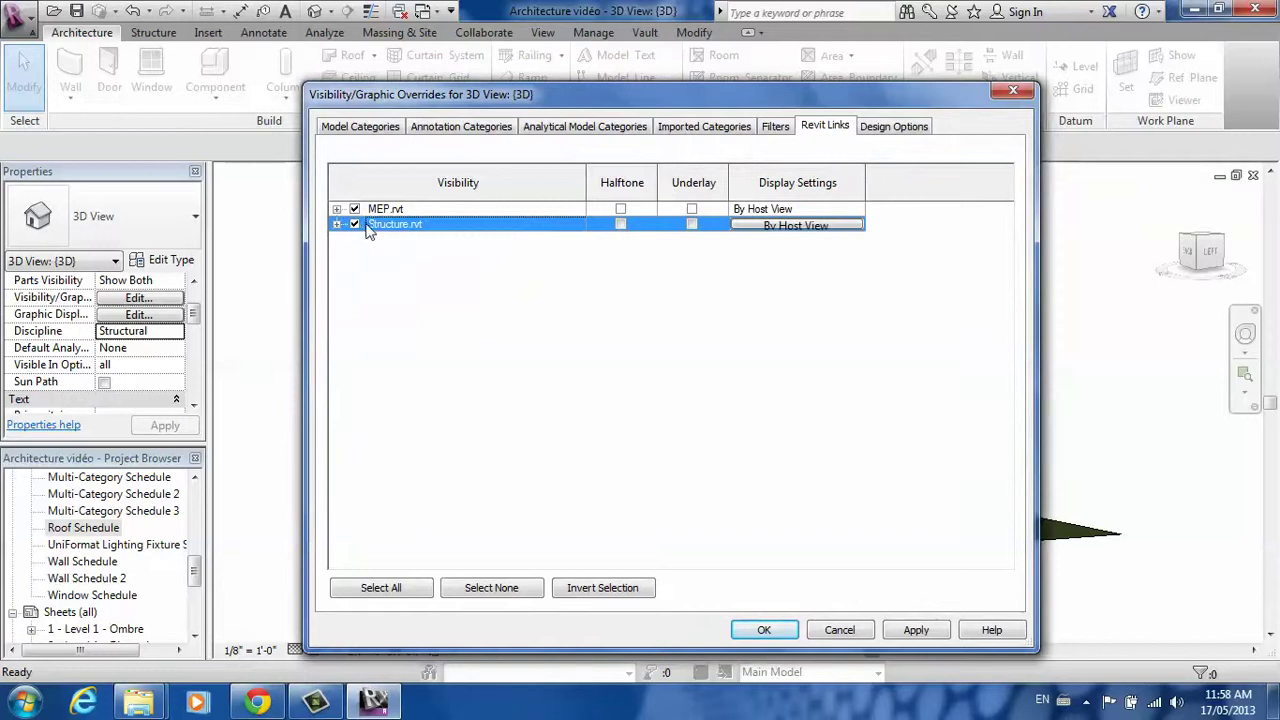
click(764, 630)
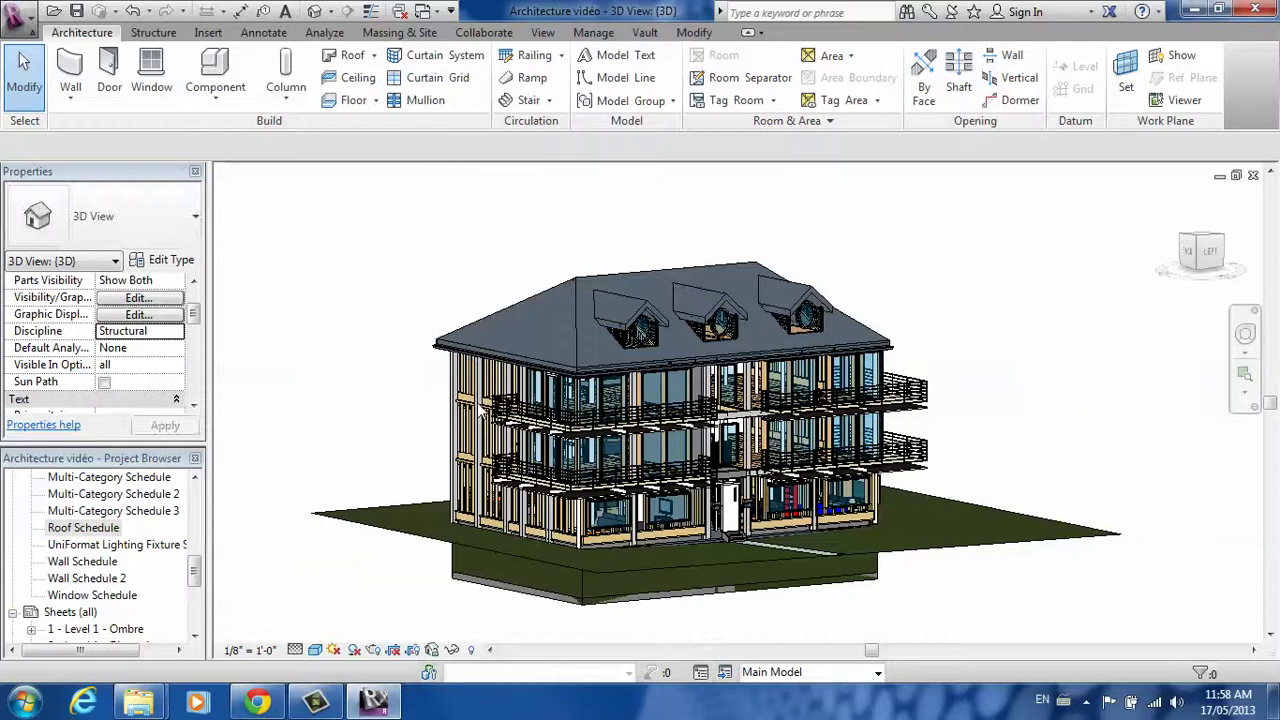
shift+middle_drag(868, 485, 943, 398)
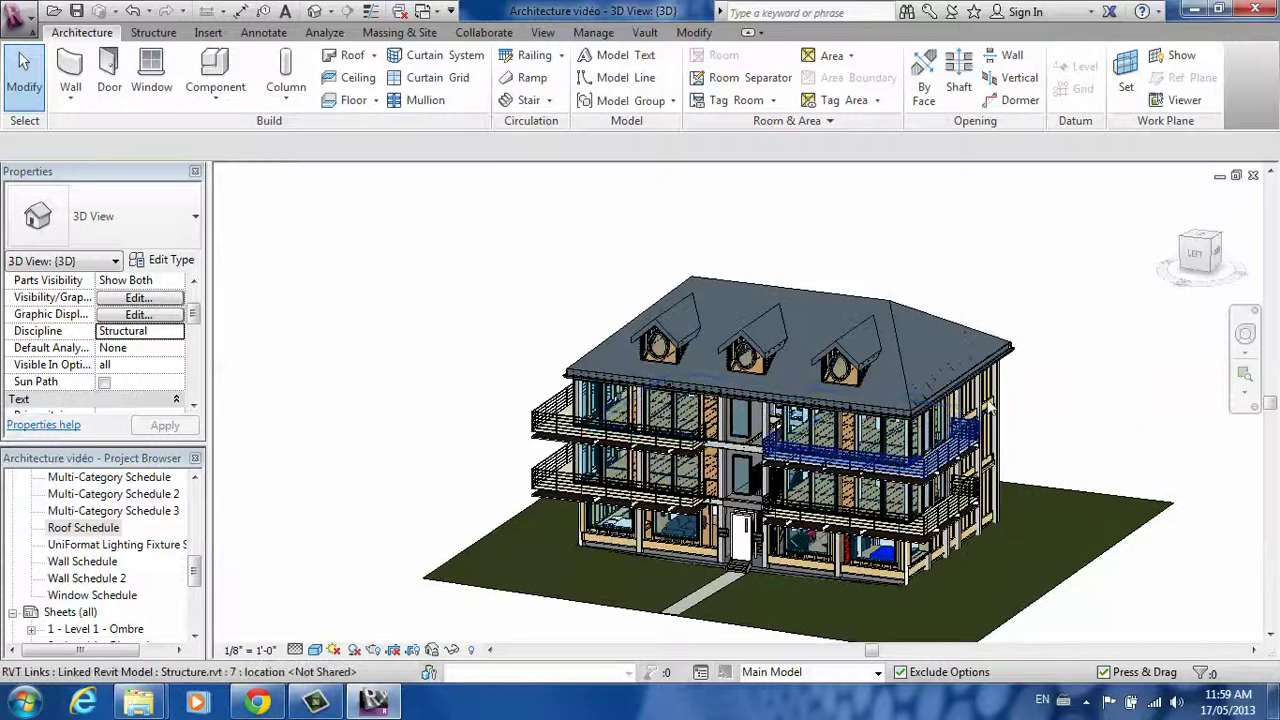
click(995, 405)
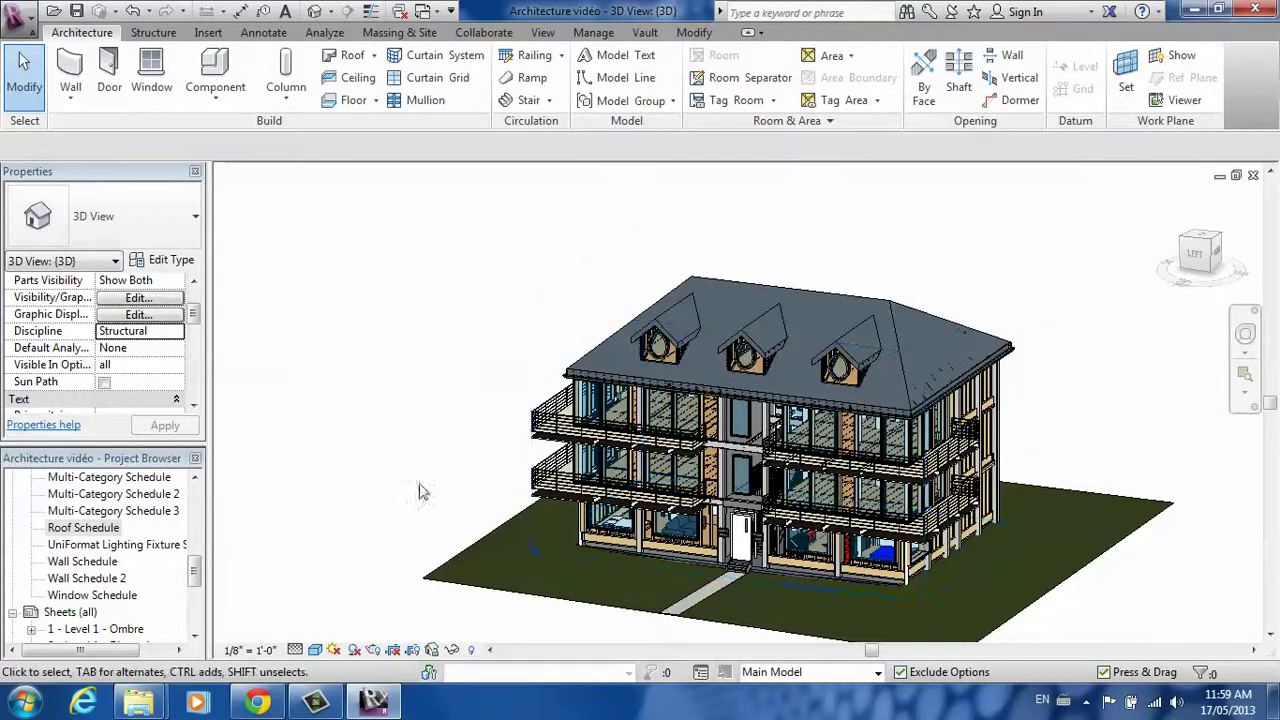
Step: Start a new schedule/quantities in the project
drag(196, 578, 194, 526)
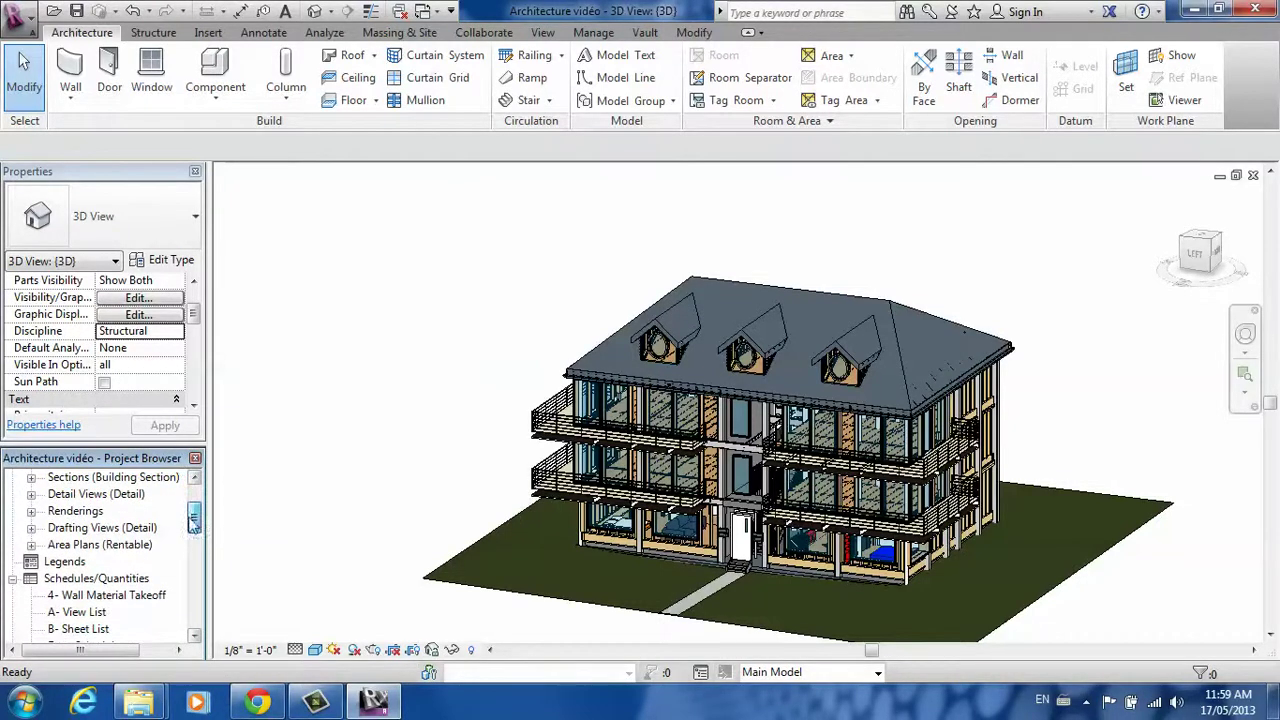
click(66, 579)
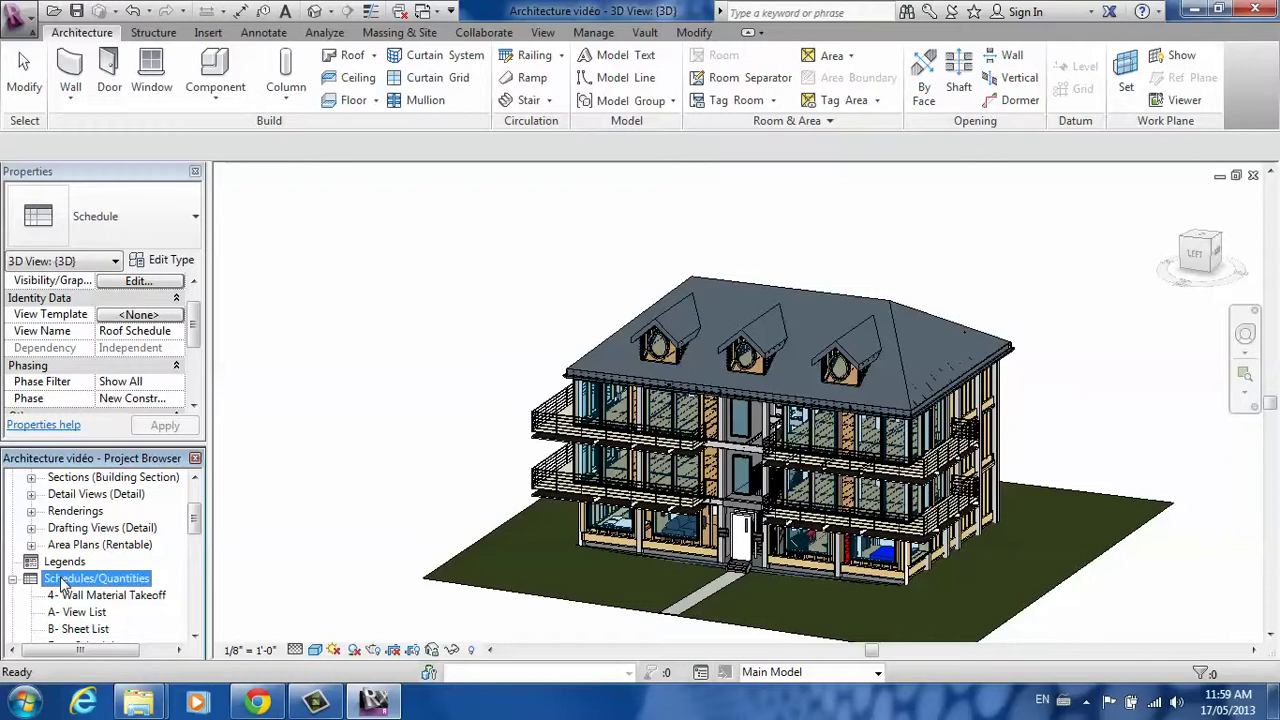
right_click(112, 583)
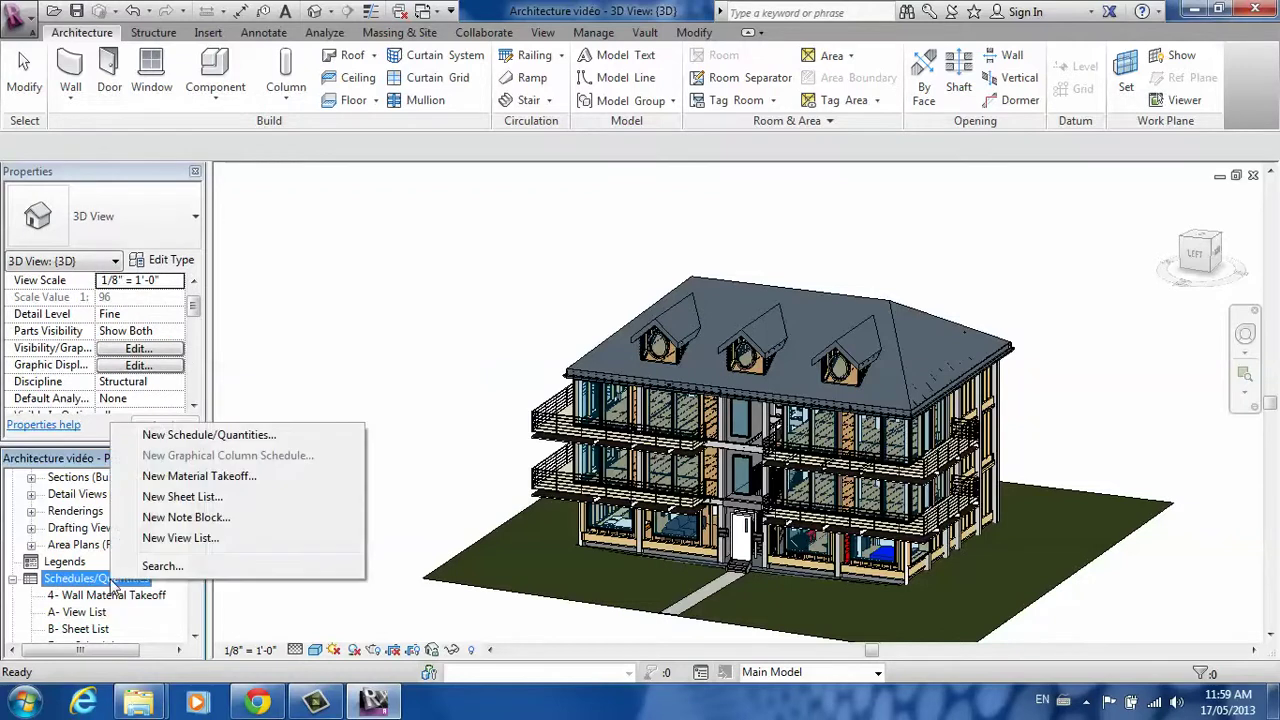
click(196, 436)
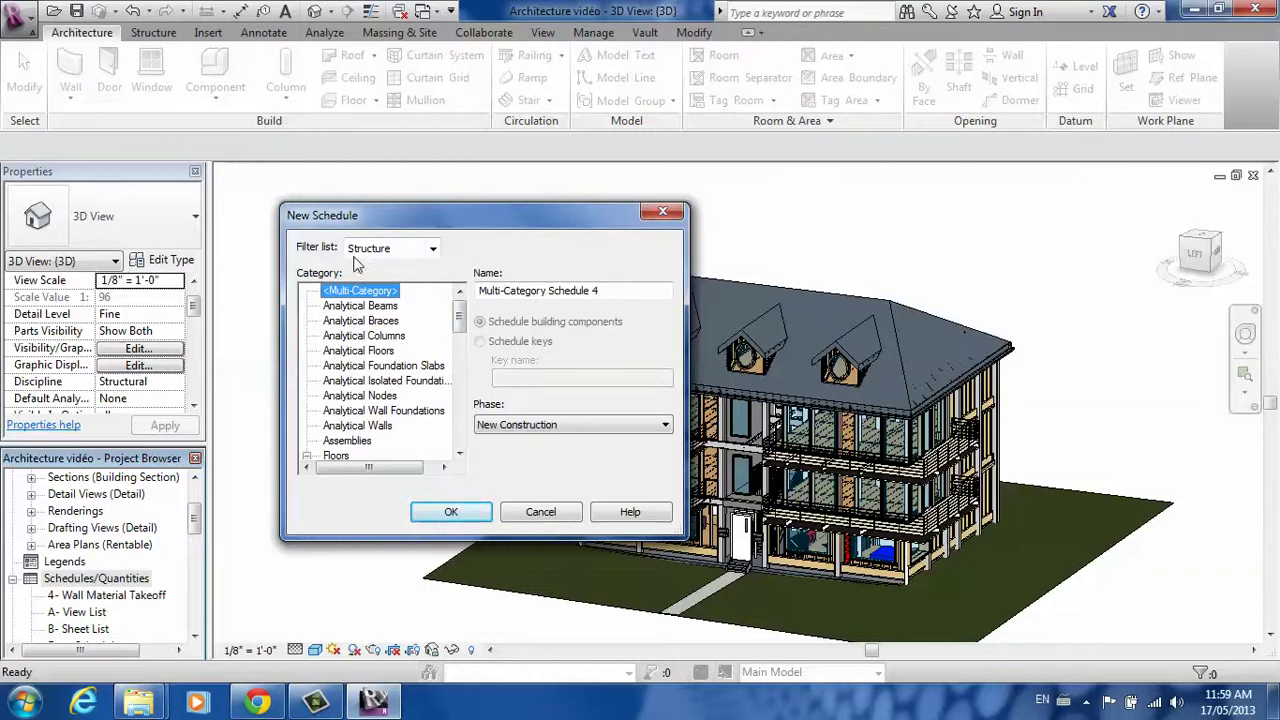
Step: Switch the new schedule's category filter to Architecture only and back to Structure only
click(433, 250)
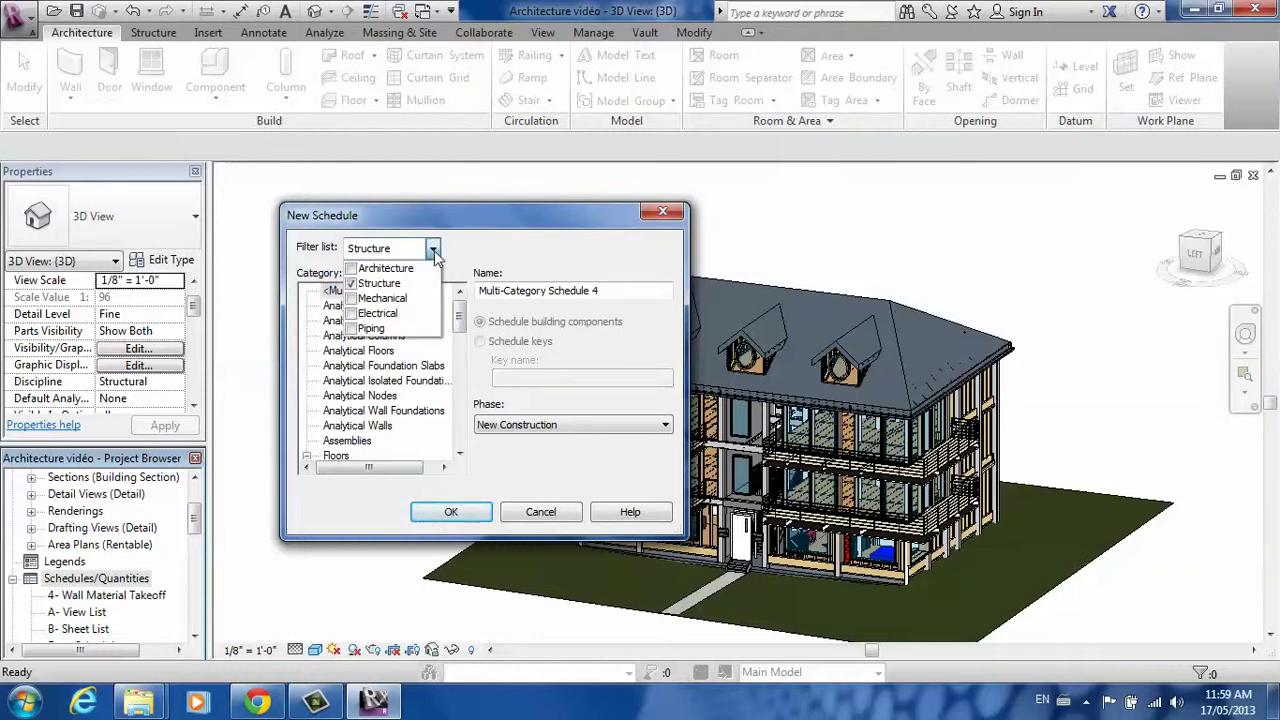
click(365, 270)
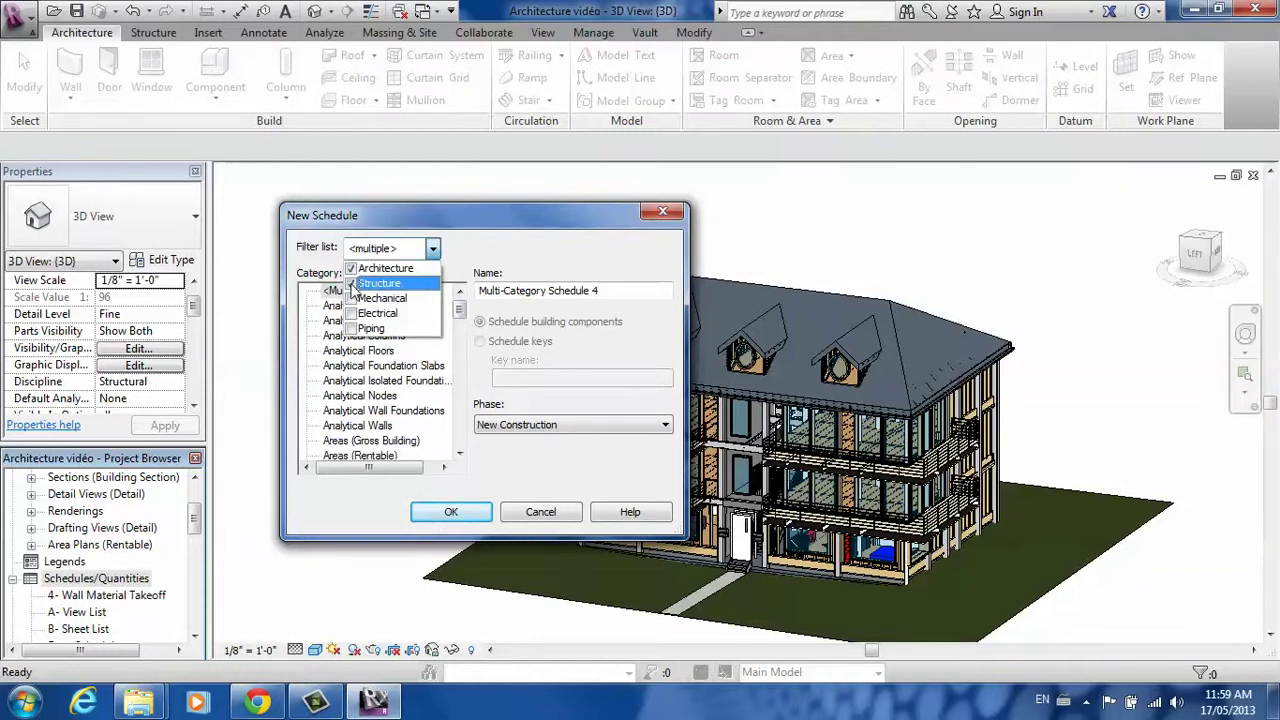
click(351, 284)
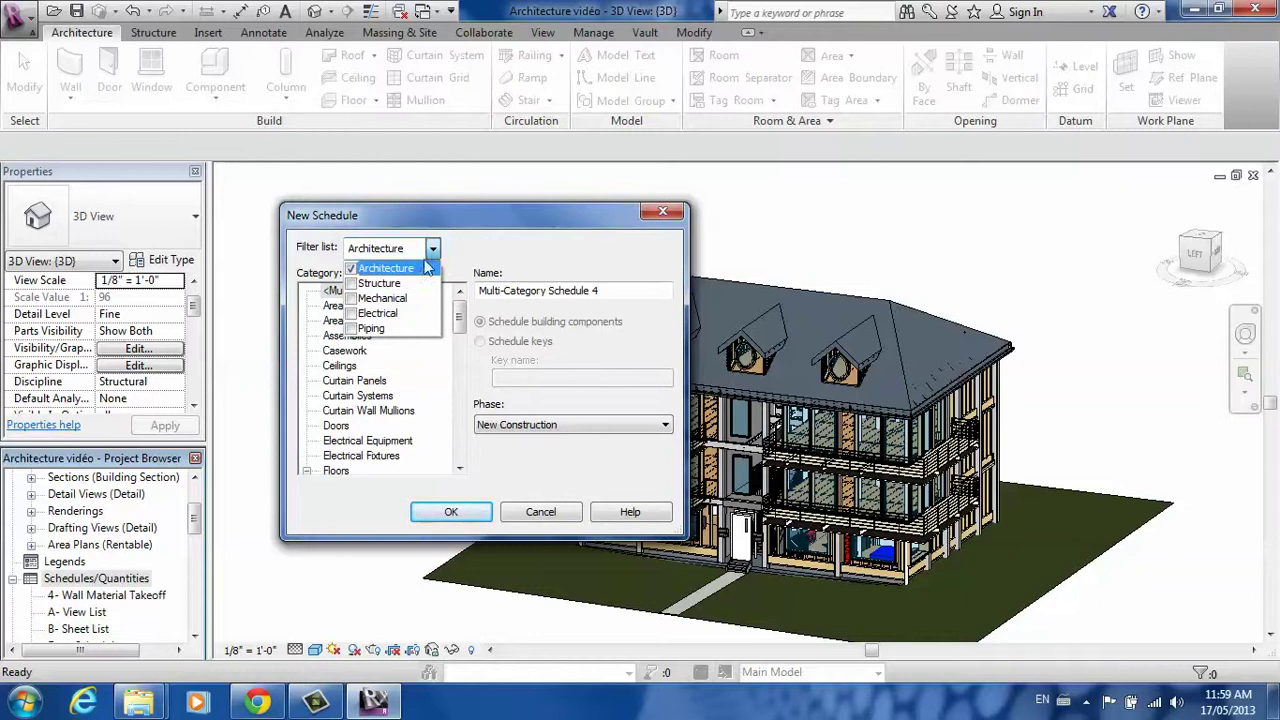
click(505, 226)
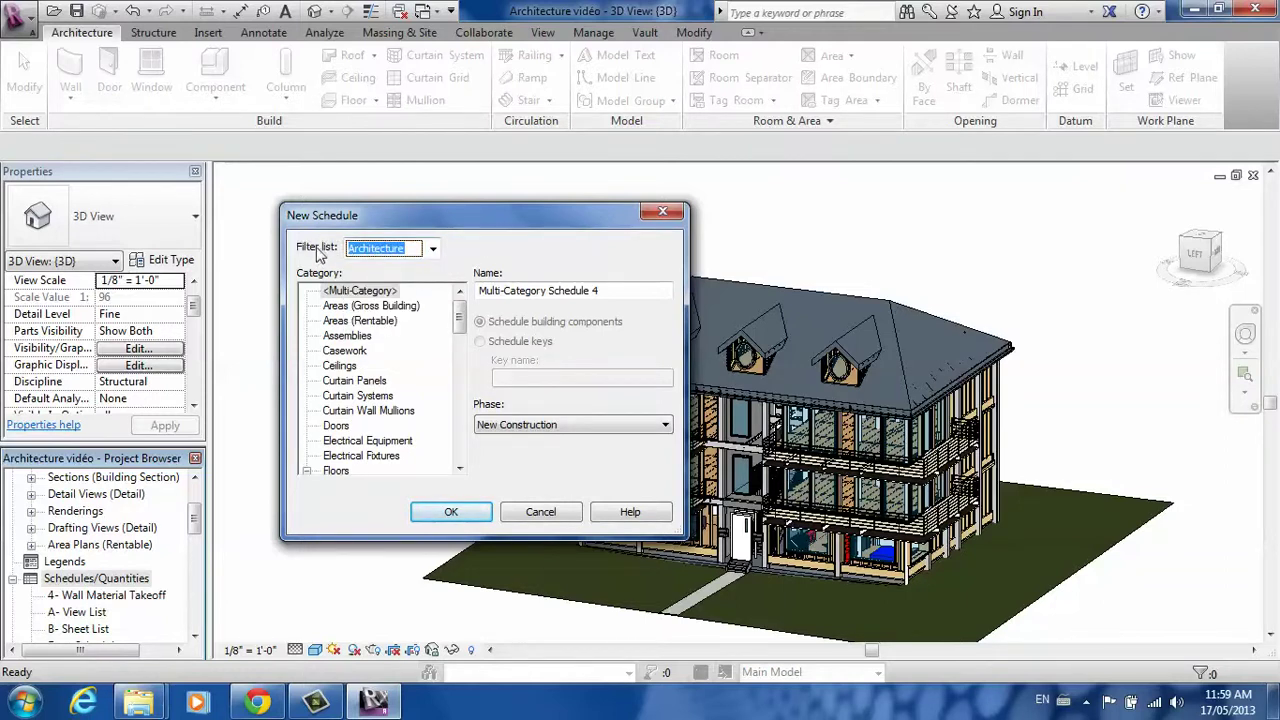
click(430, 250)
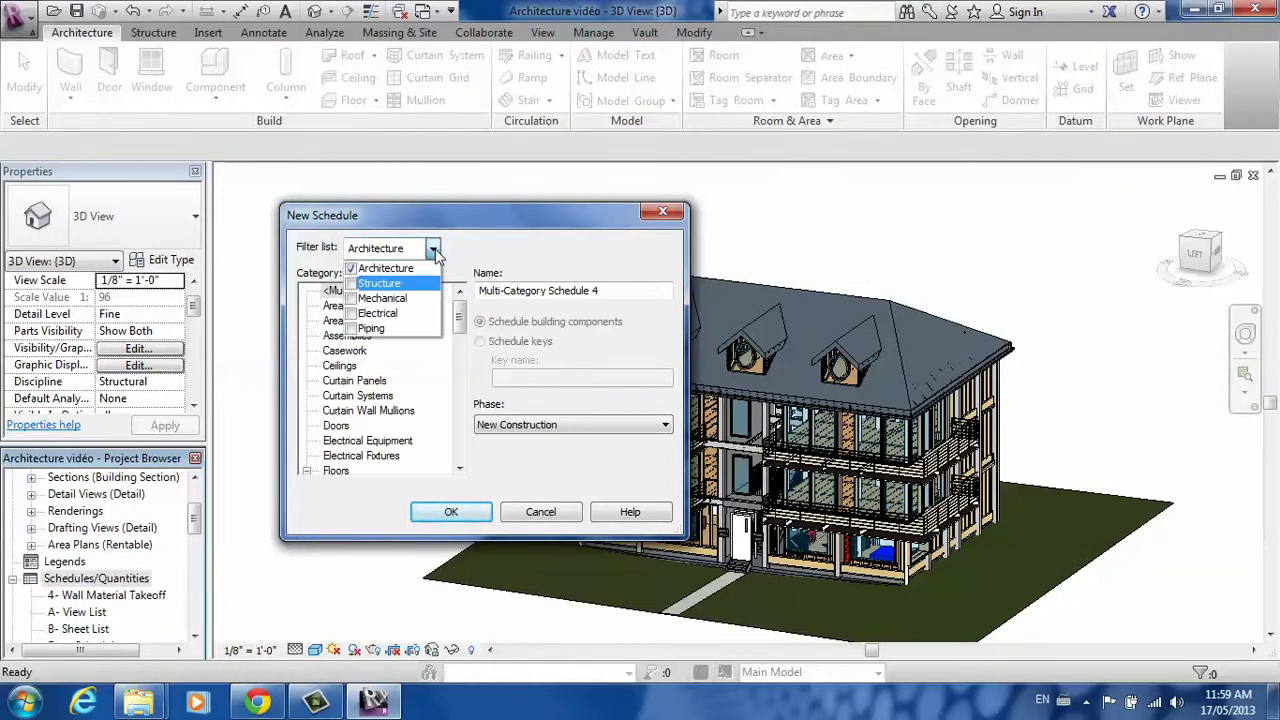
click(351, 269)
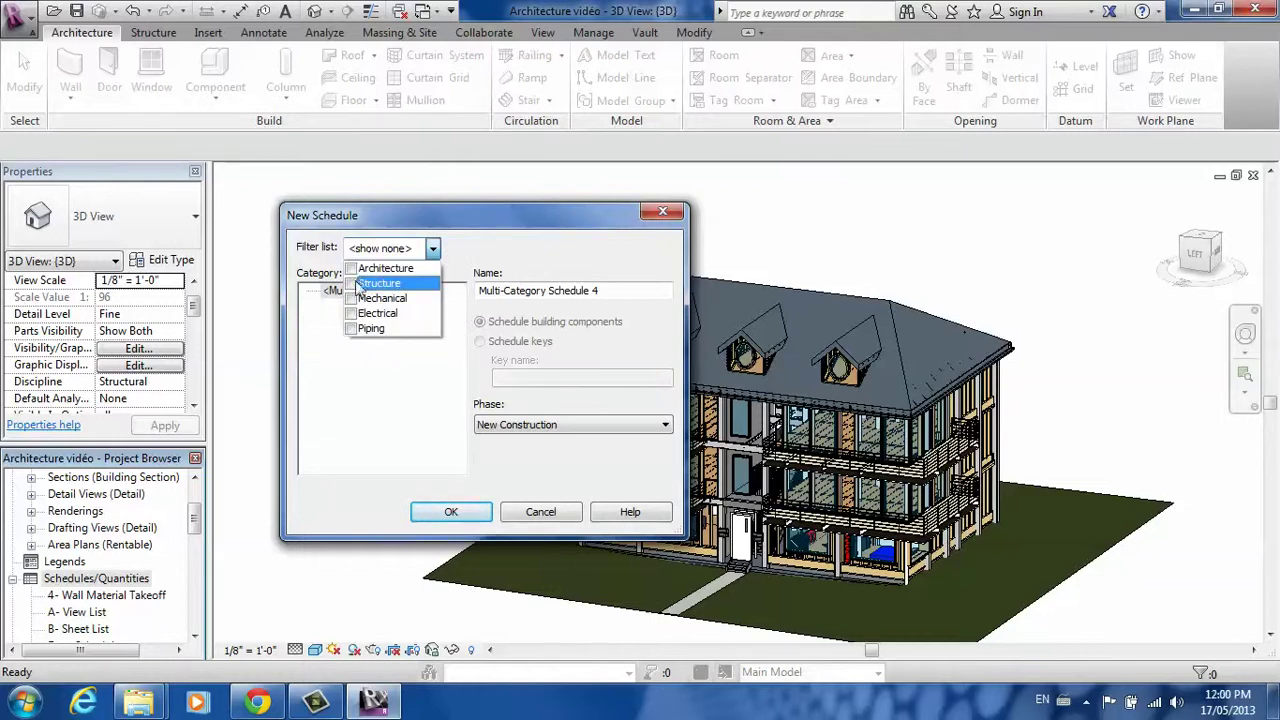
click(351, 283)
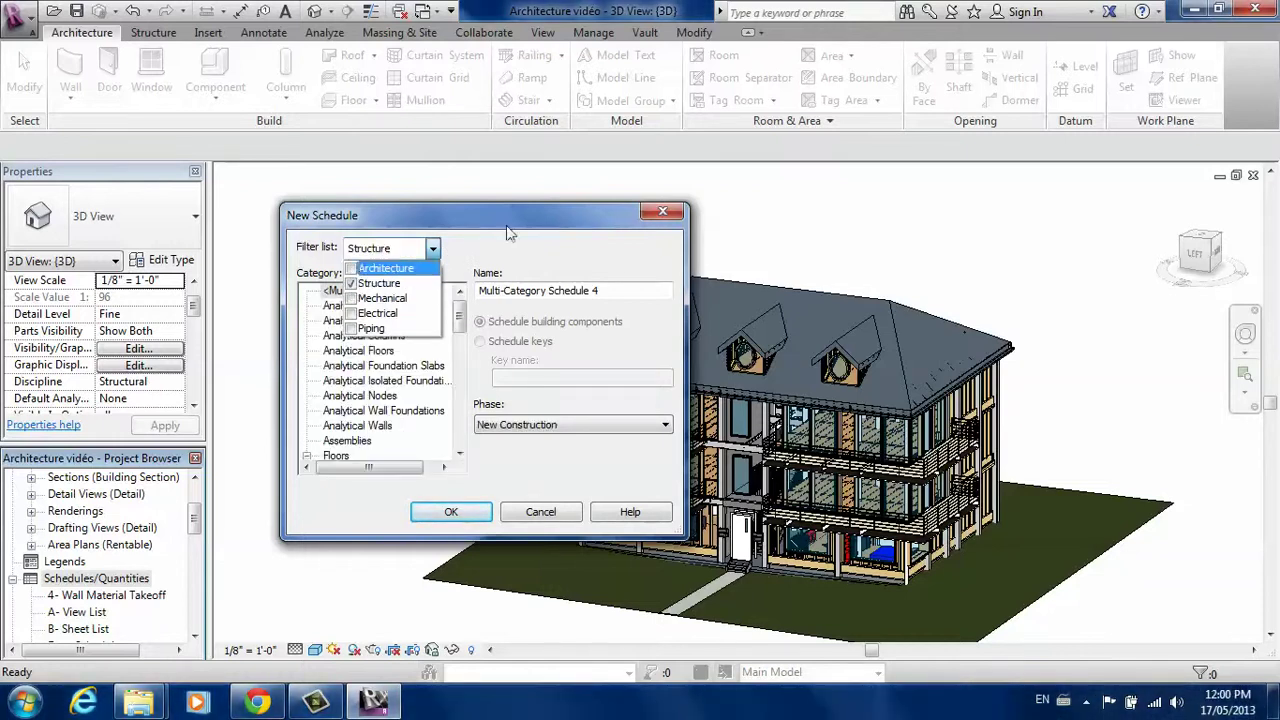
click(502, 219)
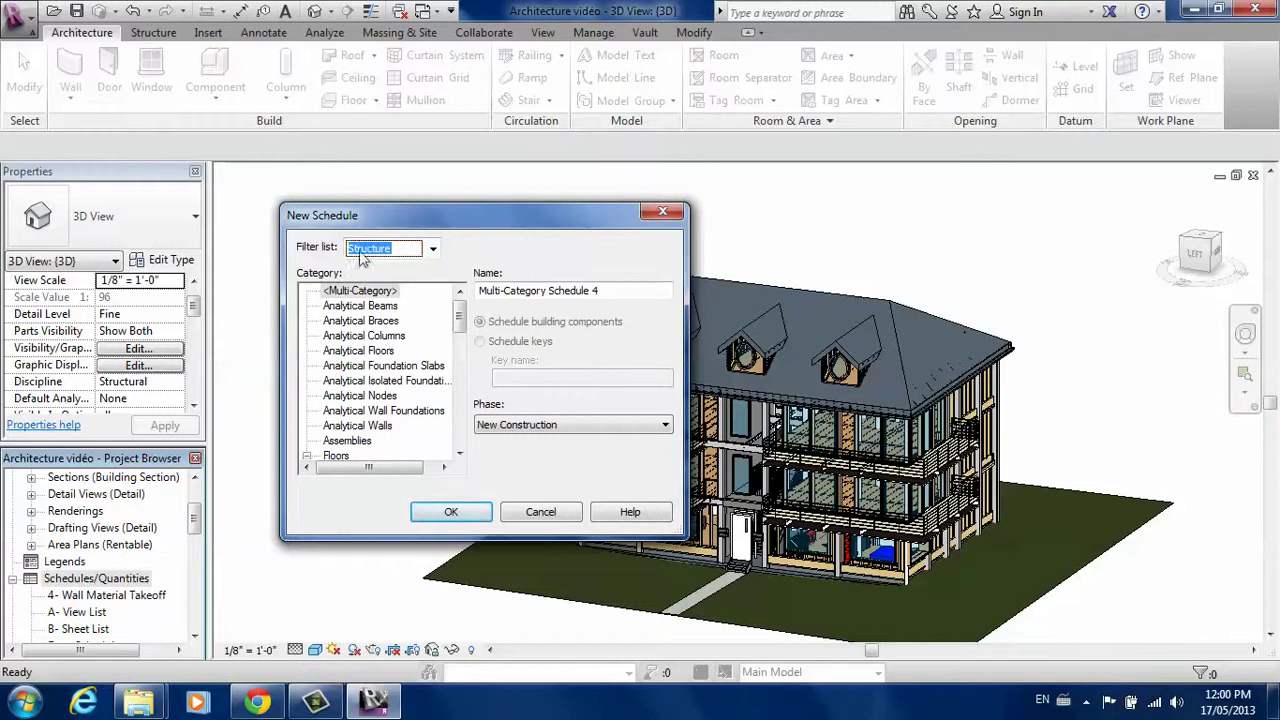
Step: Name the multi-category schedule "1- Structure - link" and continue to its properties
drag(621, 291, 457, 292)
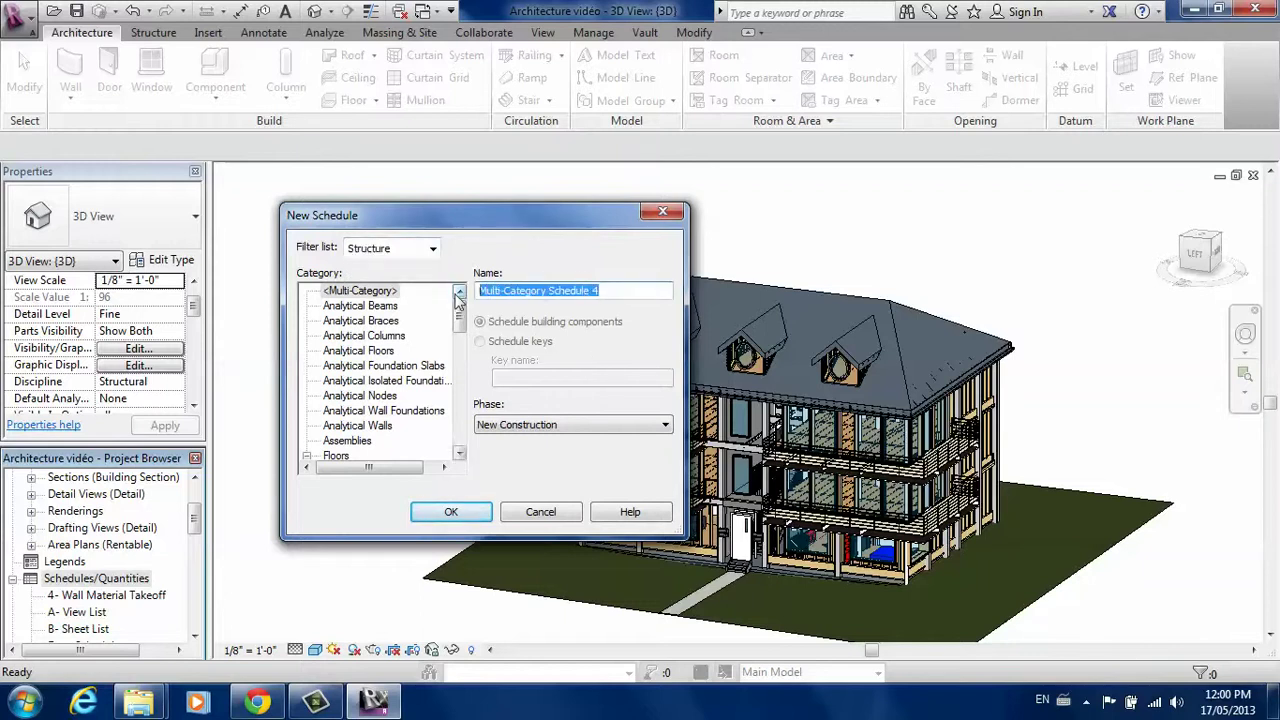
text(Structure - link)
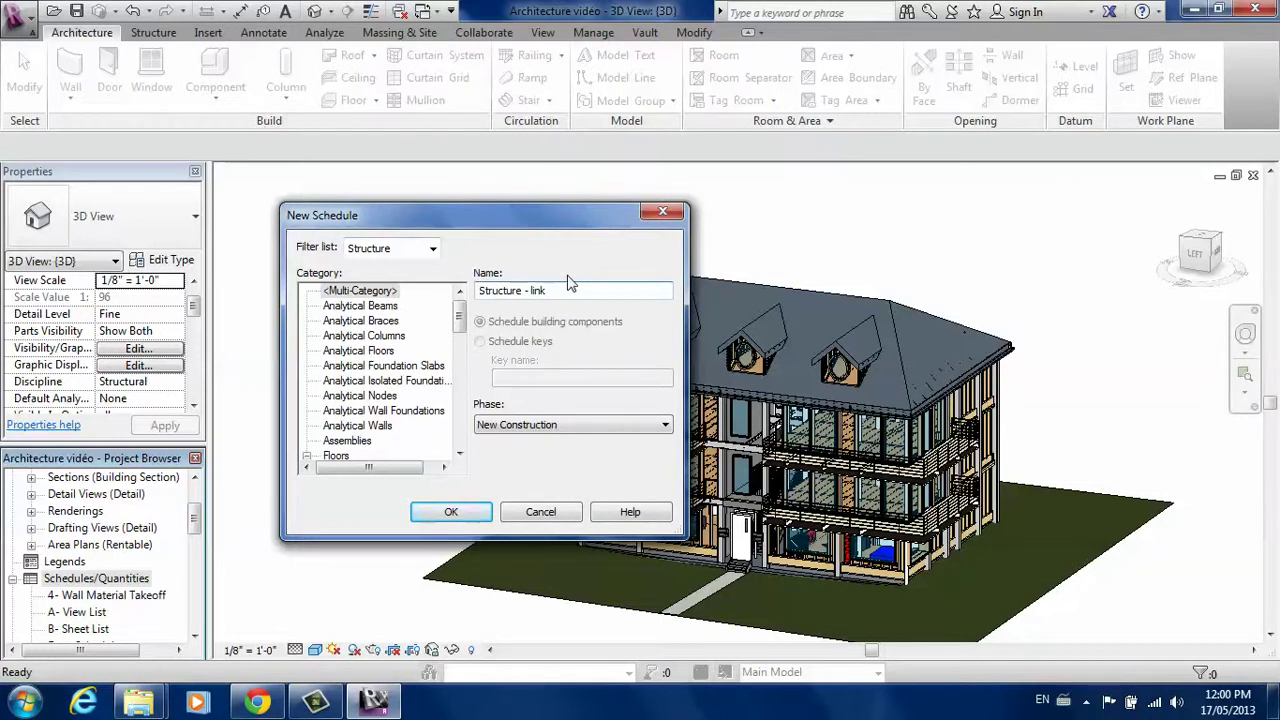
text(1-)
click(457, 513)
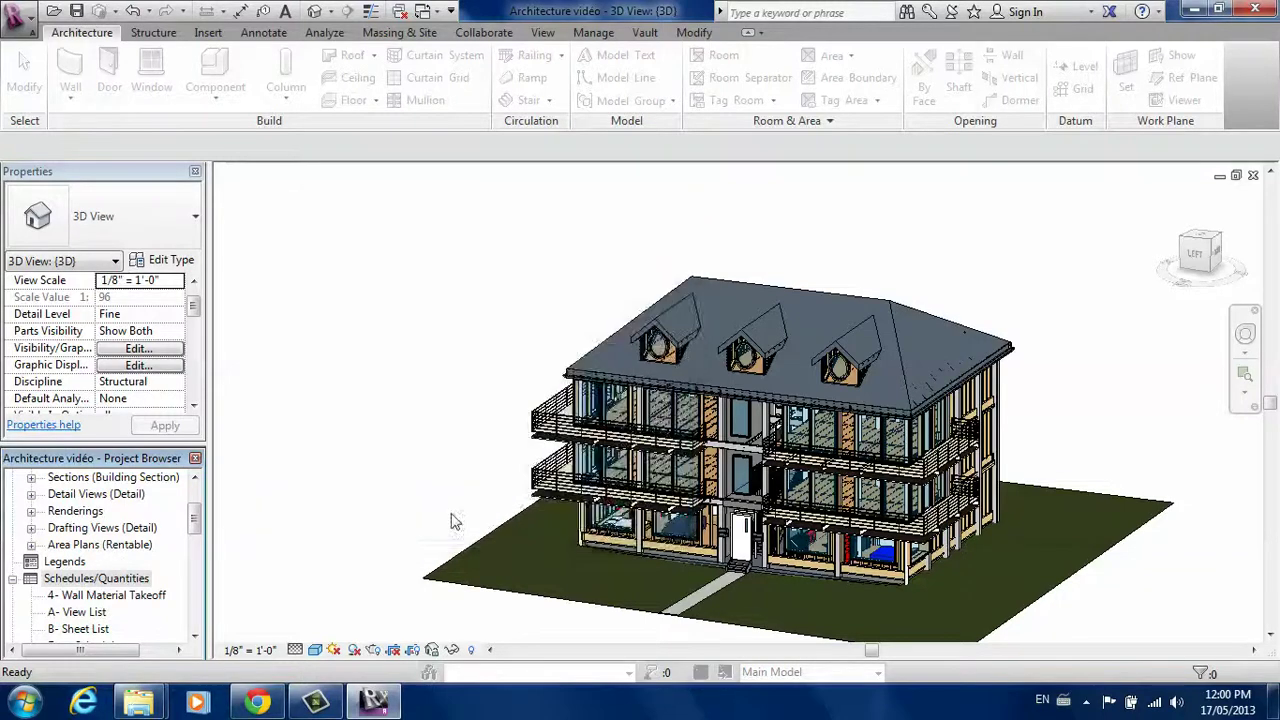
Step: Add every available field, from Assembly Code to URL, to the schedule and generate it
drag(591, 306, 575, 207)
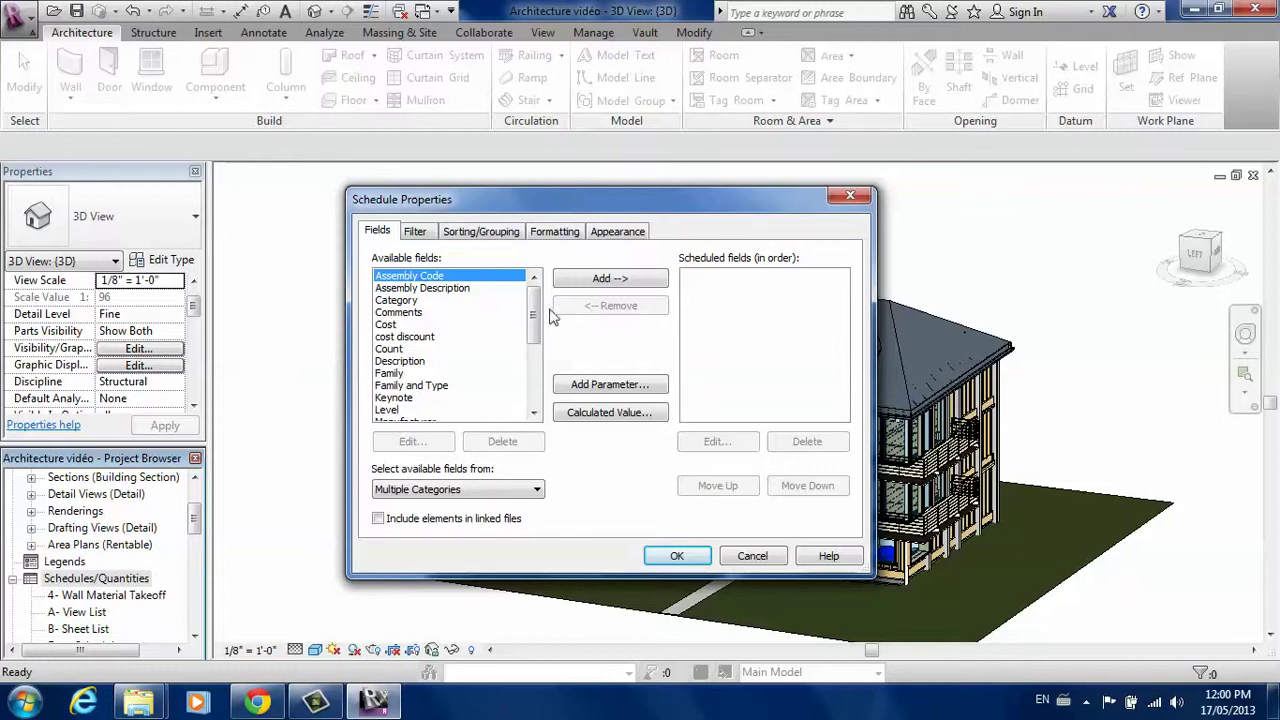
drag(535, 312, 535, 400)
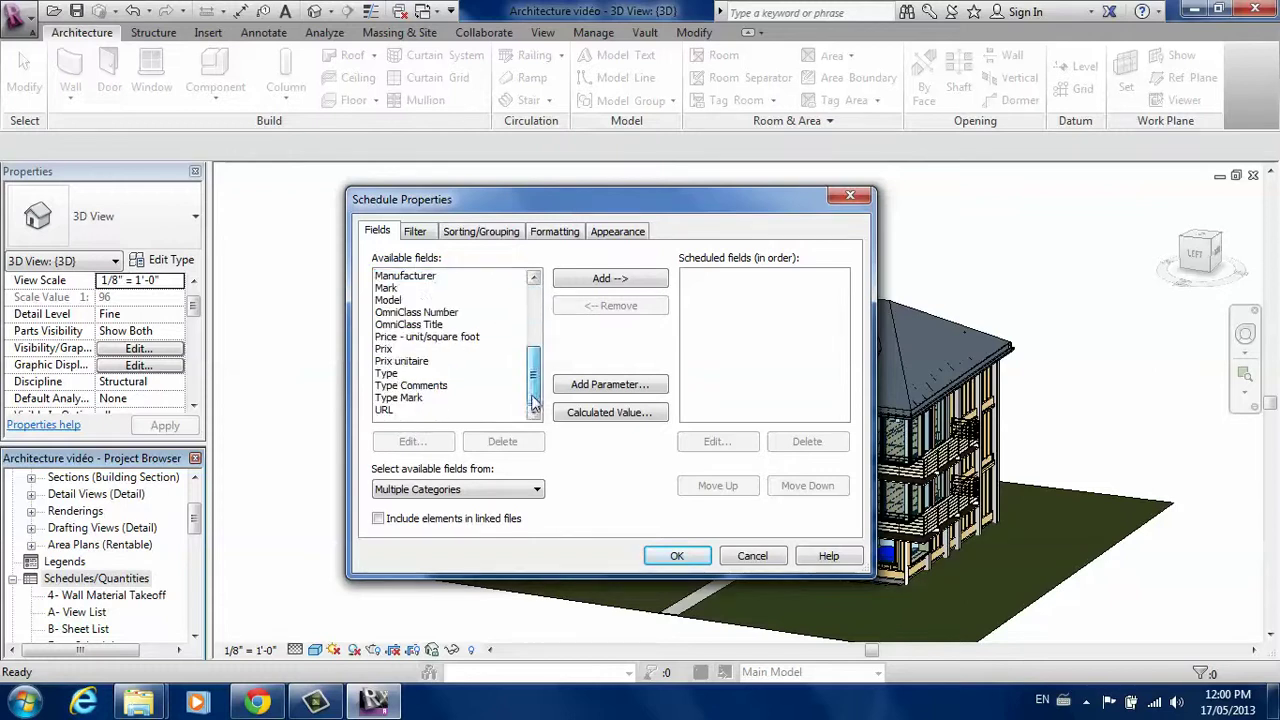
shift+click(386, 412)
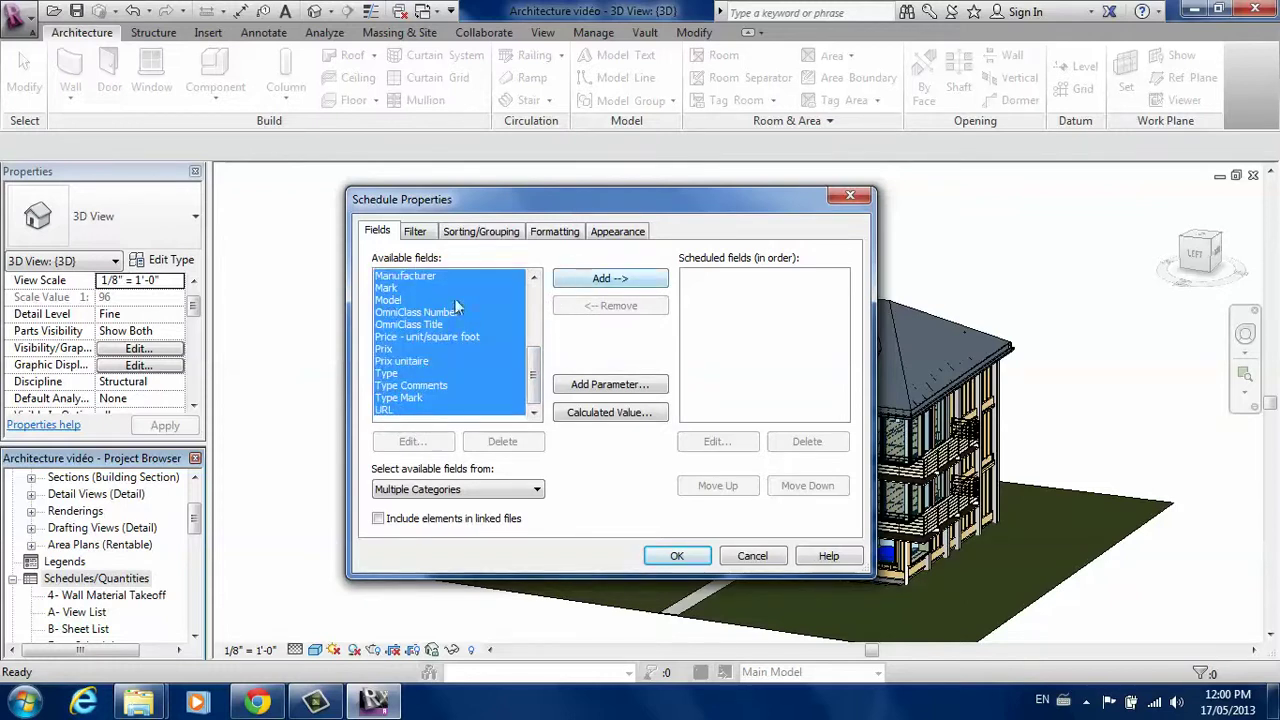
click(605, 280)
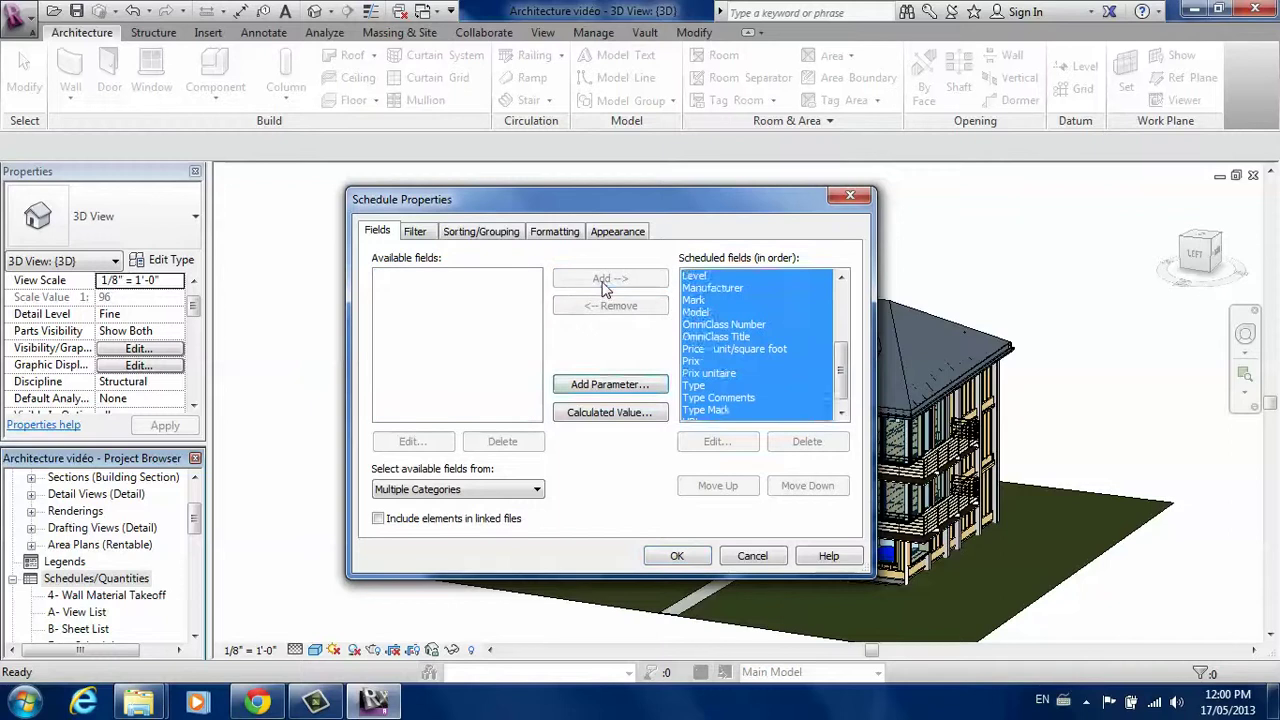
click(803, 301)
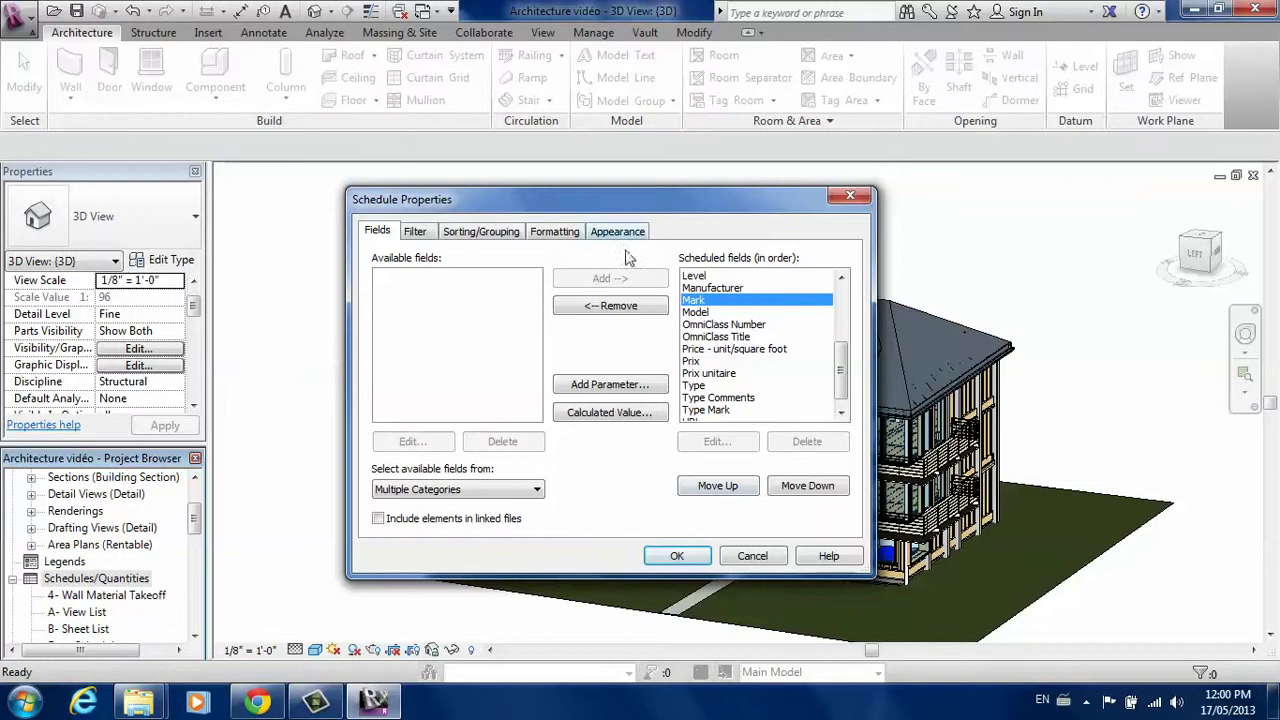
click(677, 557)
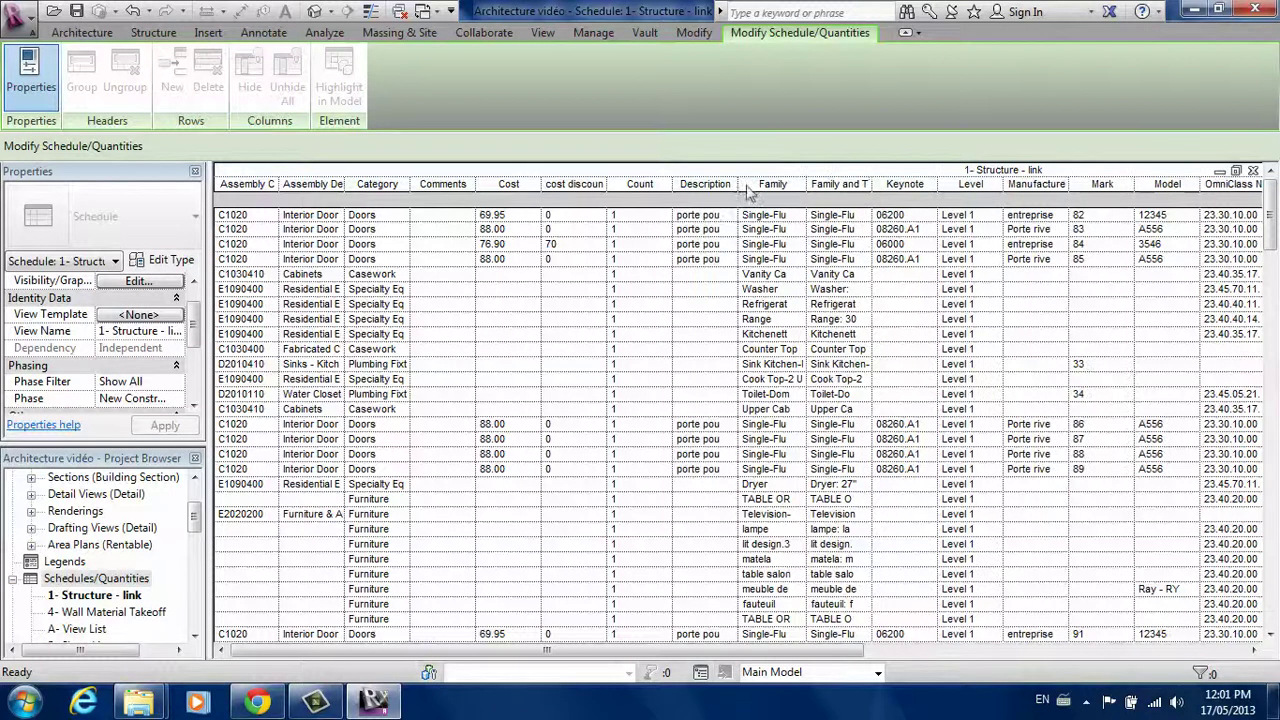
Step: Widen the schedule's Family column to fit the full family names
double_click(810, 184)
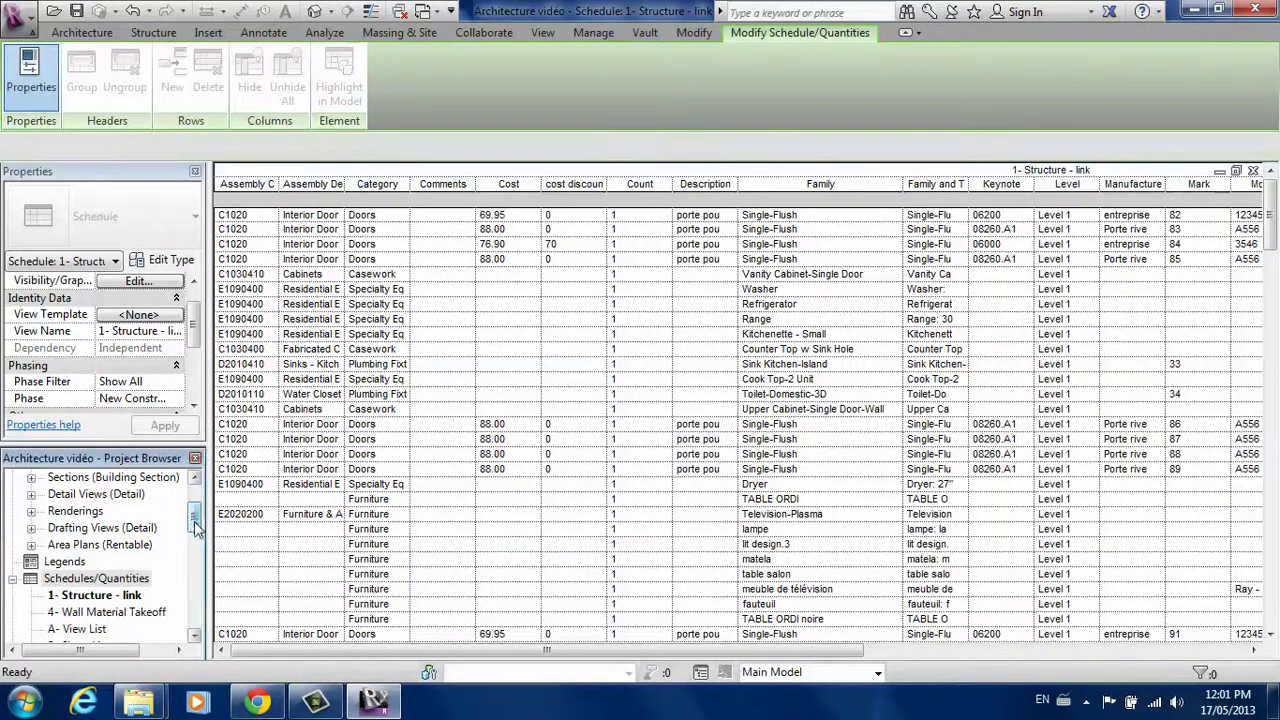
drag(195, 525, 197, 551)
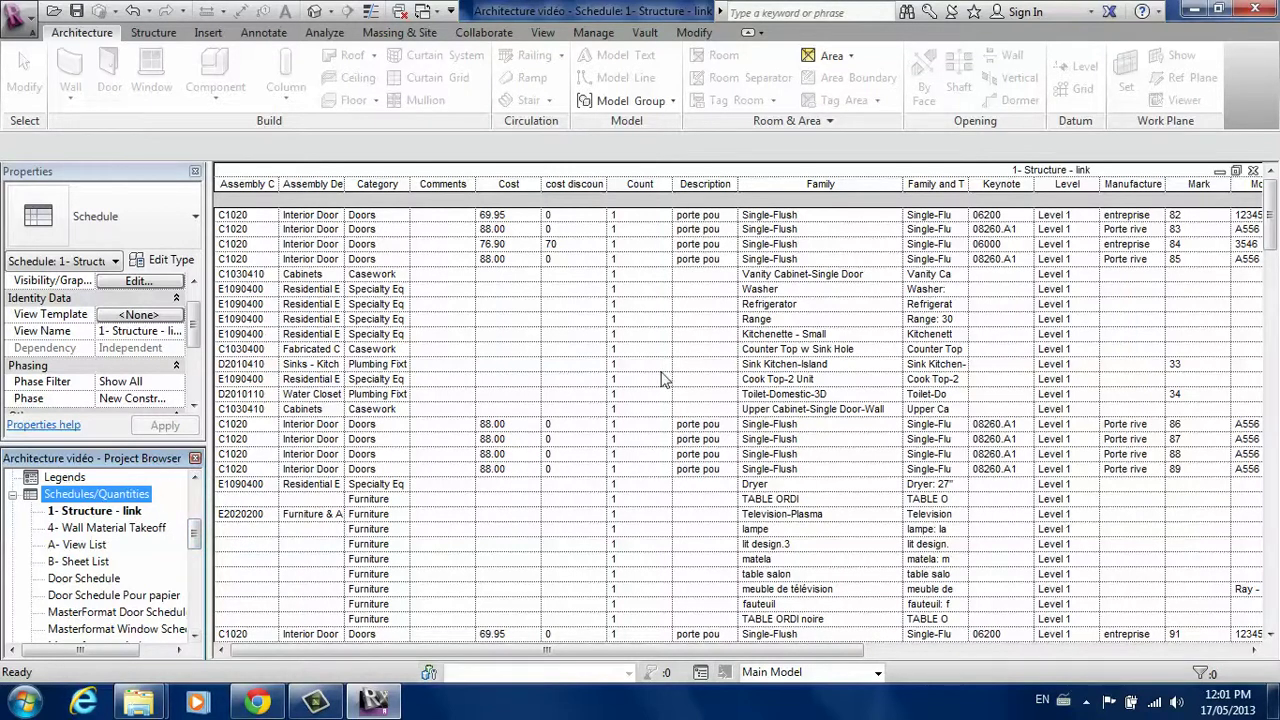
click(597, 658)
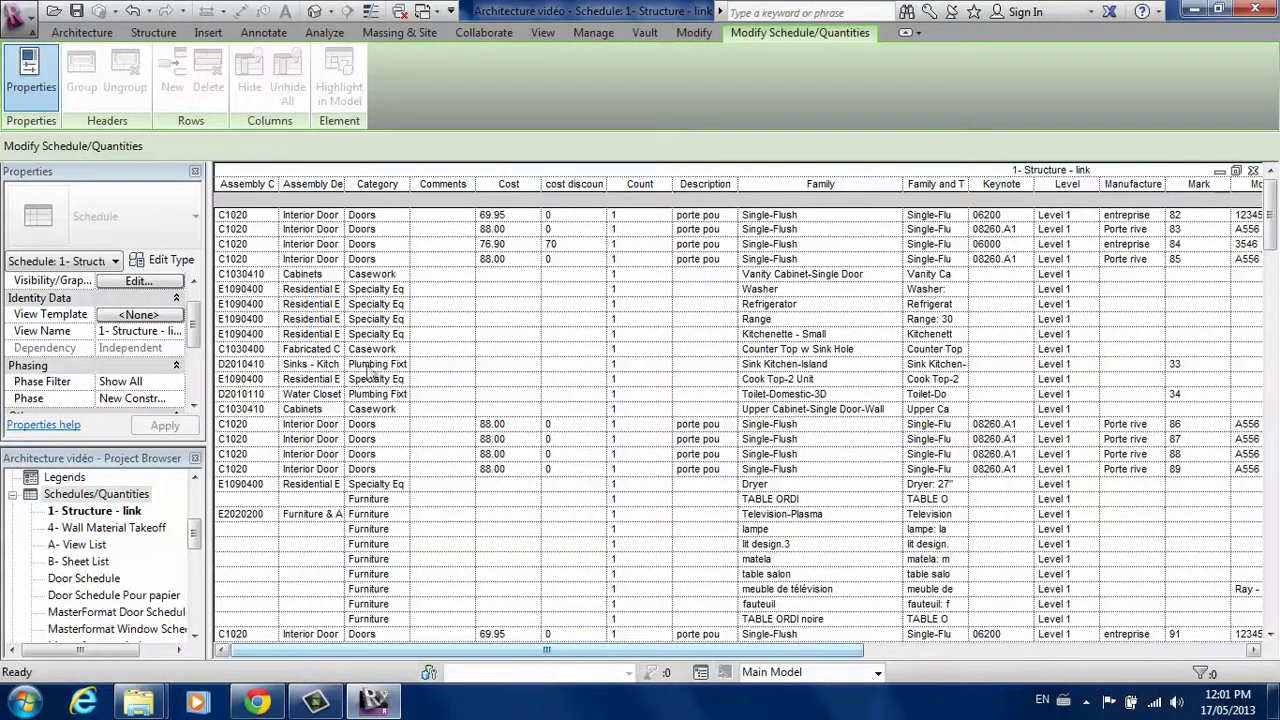
click(133, 510)
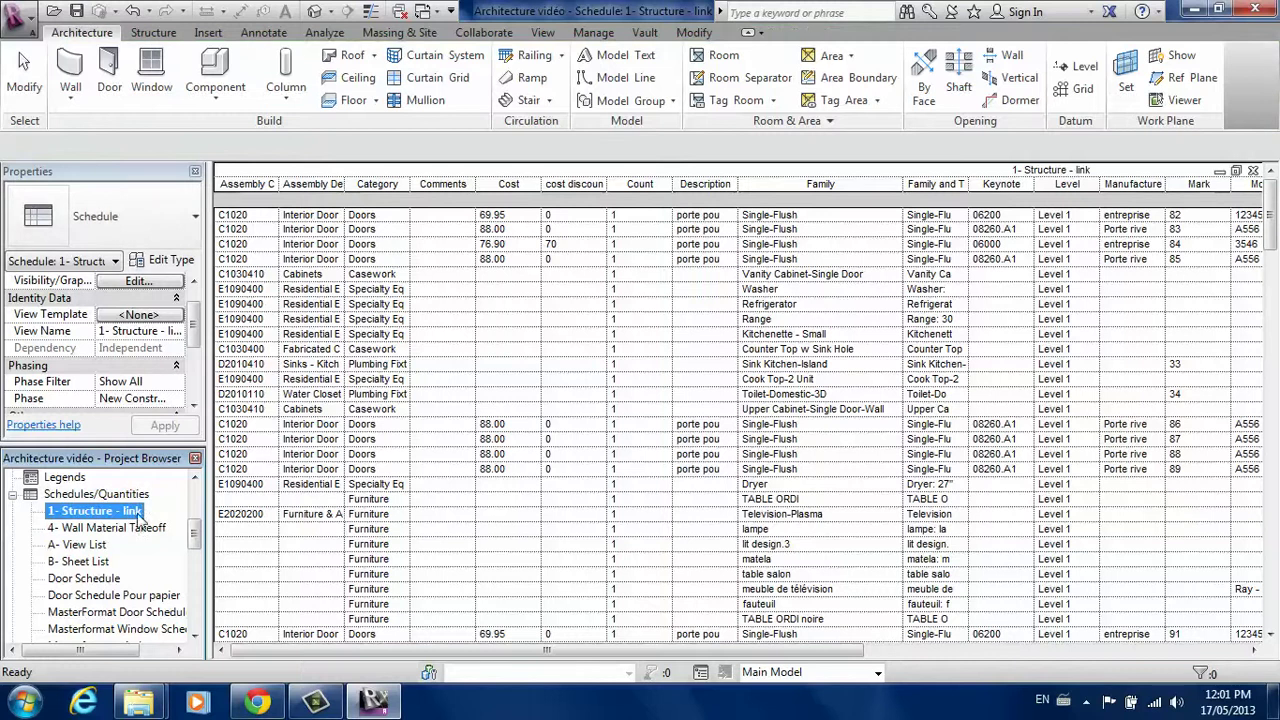
click(195, 388)
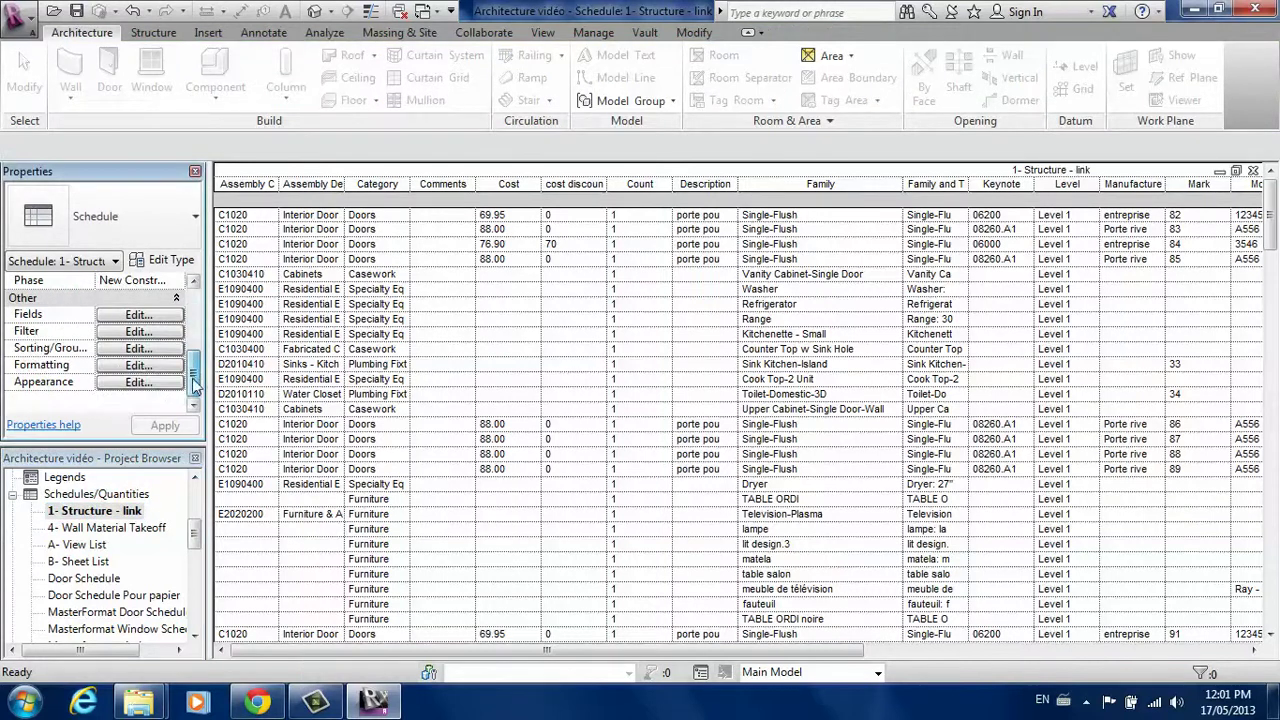
click(139, 315)
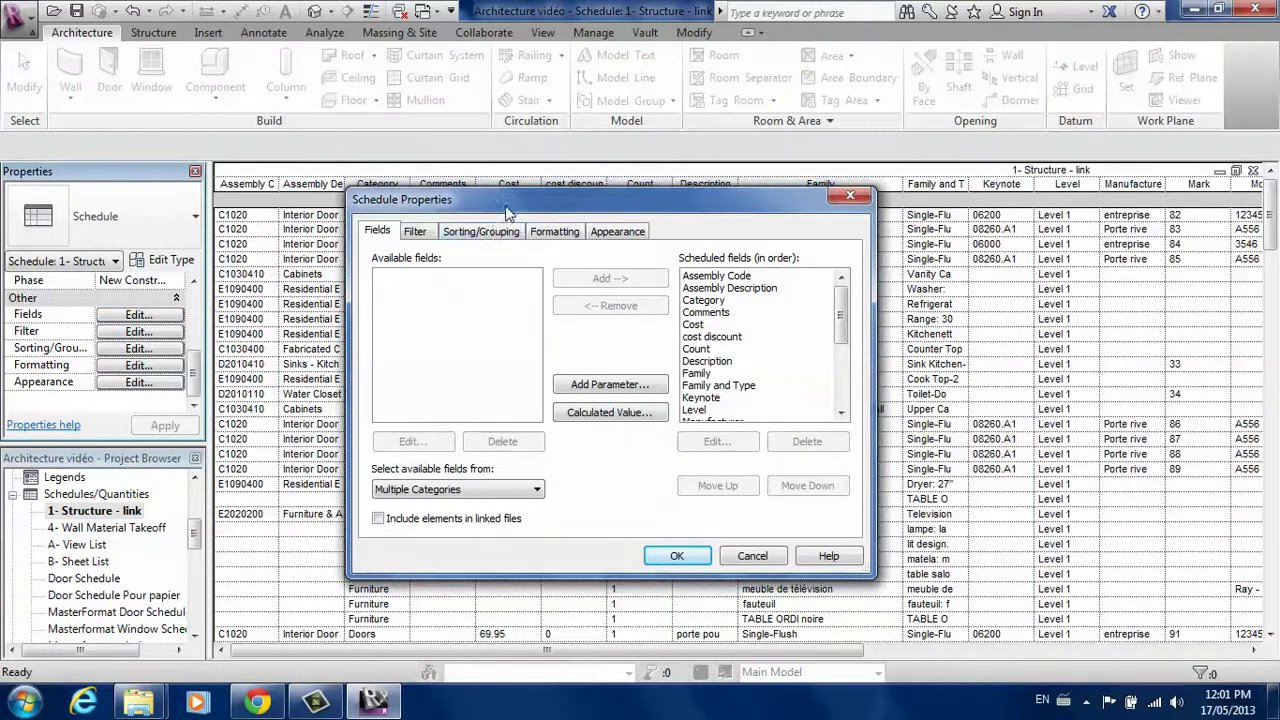
drag(513, 208, 492, 199)
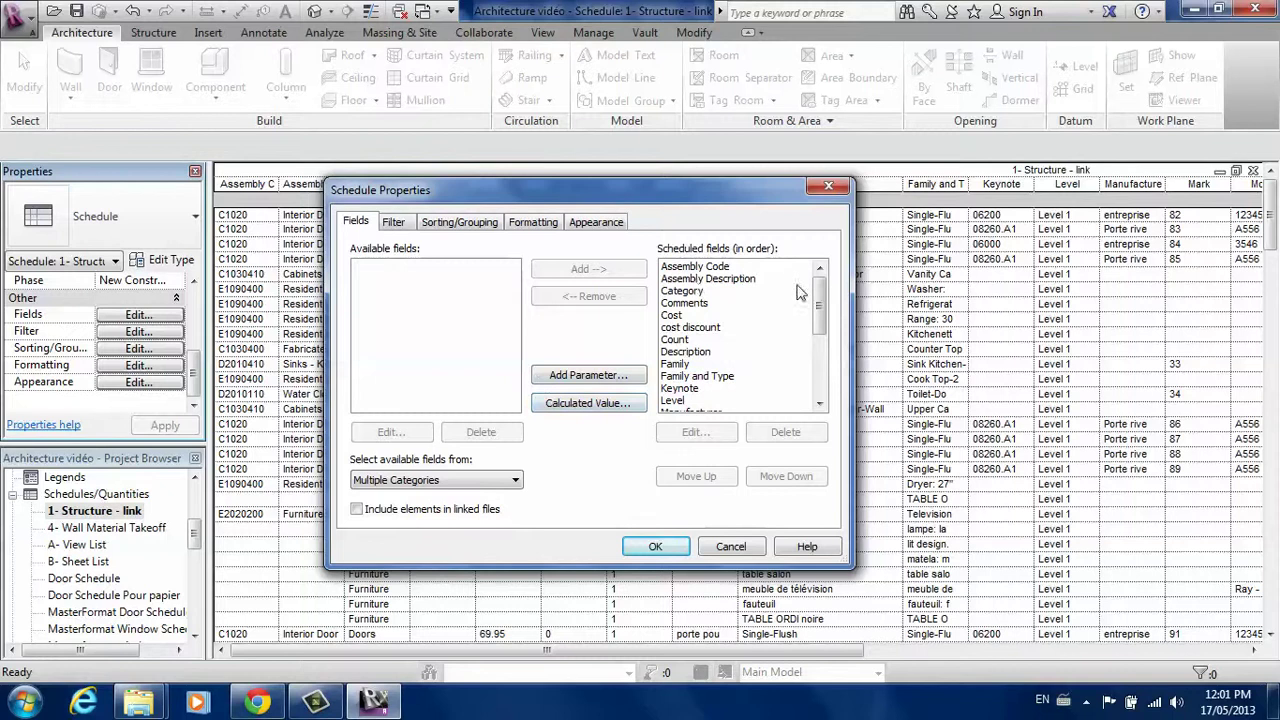
click(828, 186)
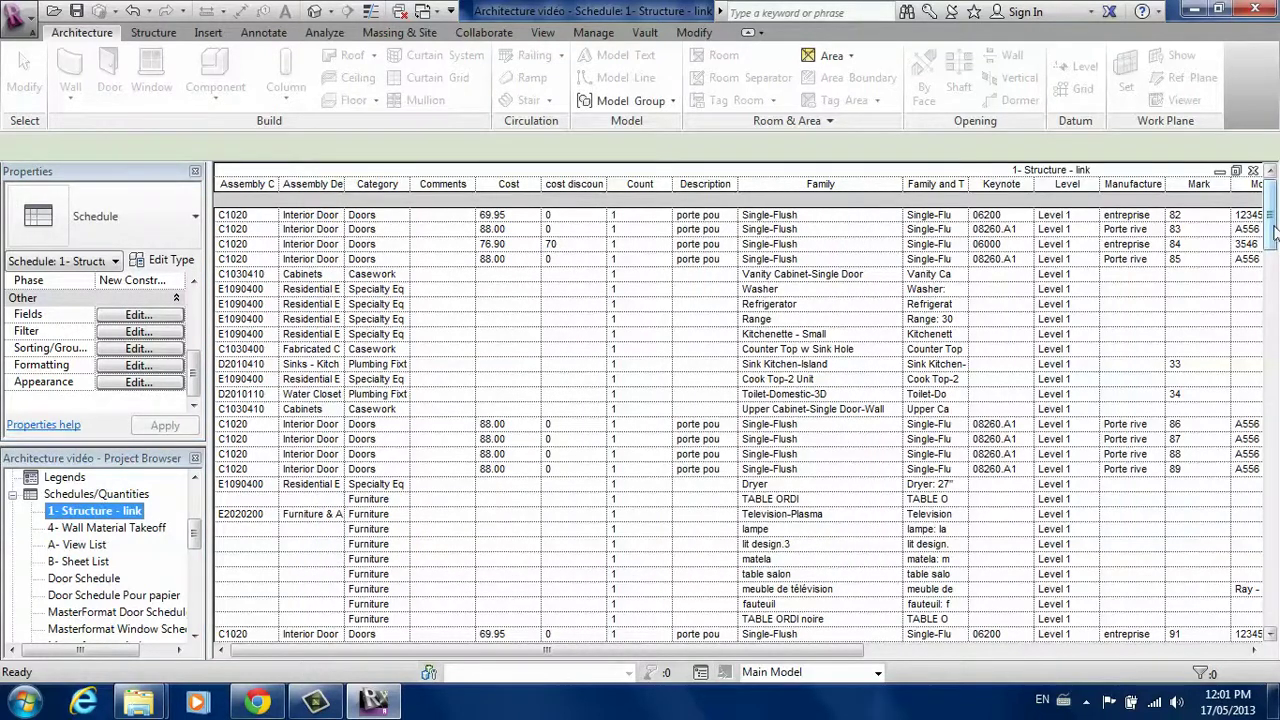
click(1273, 264)
drag(1273, 264, 1275, 215)
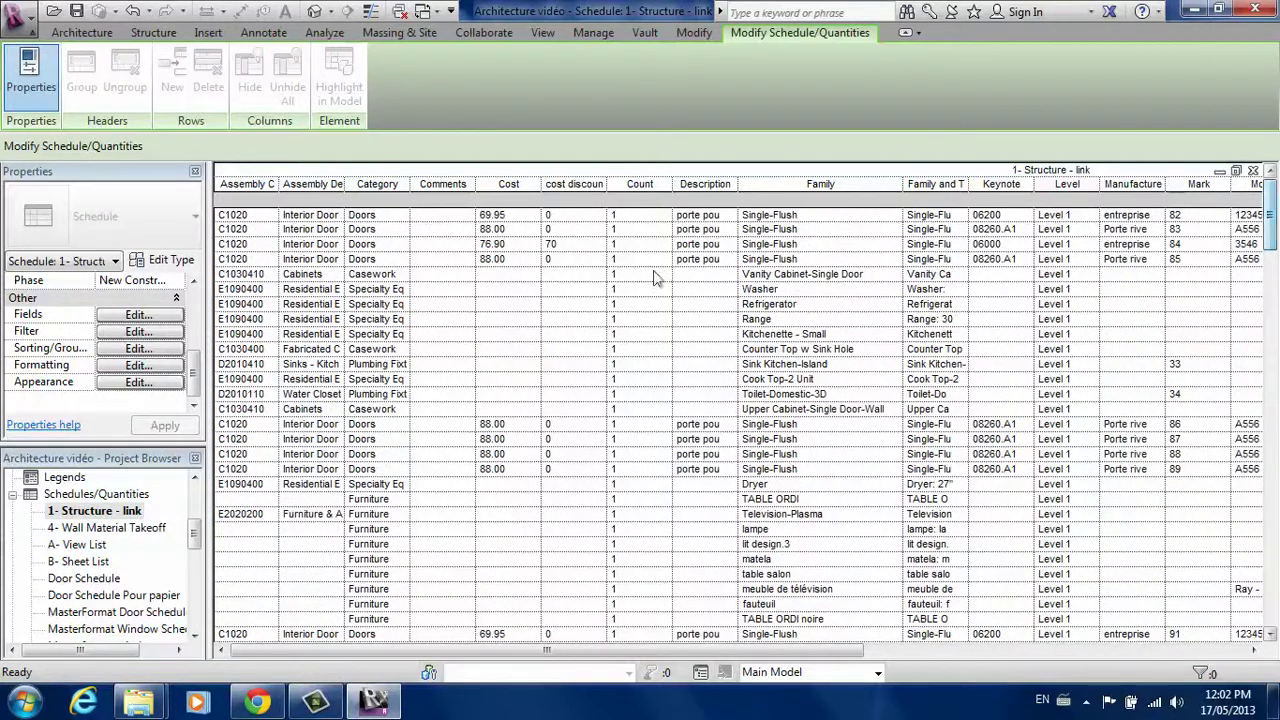
Step: Edit the fields of the "1- Structure - link" schedule to include elements in linked files
click(112, 511)
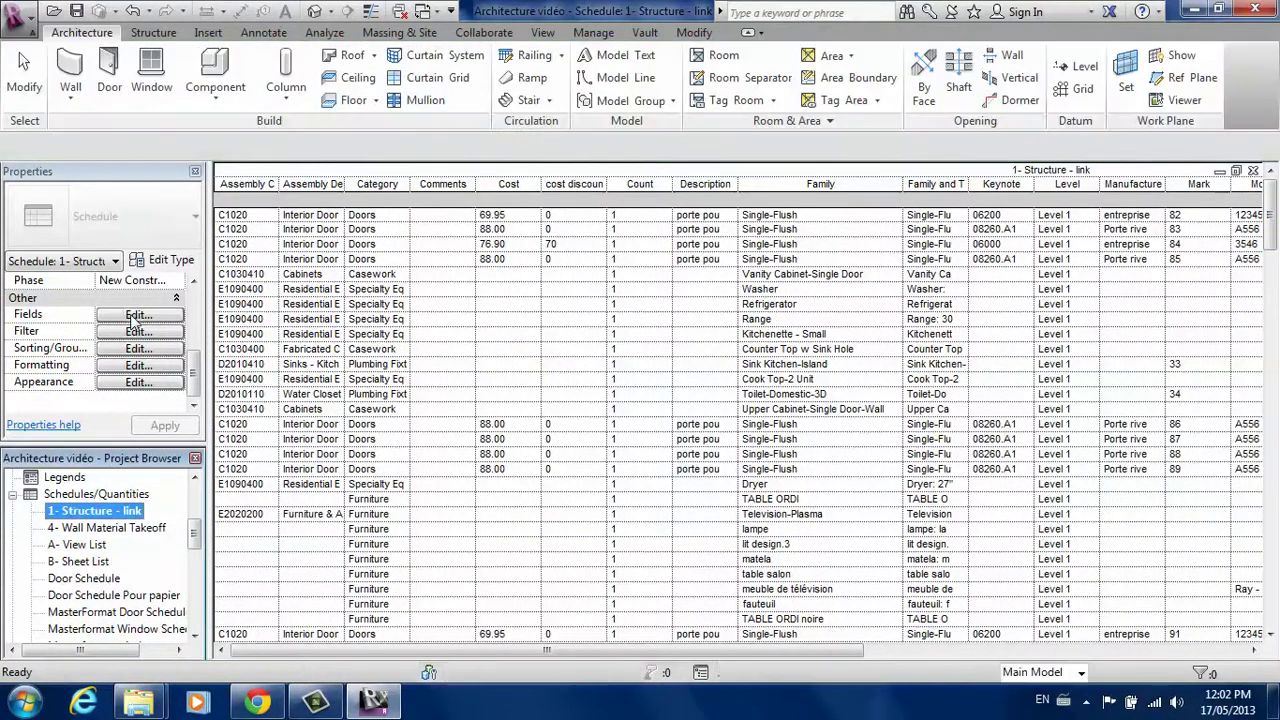
click(136, 316)
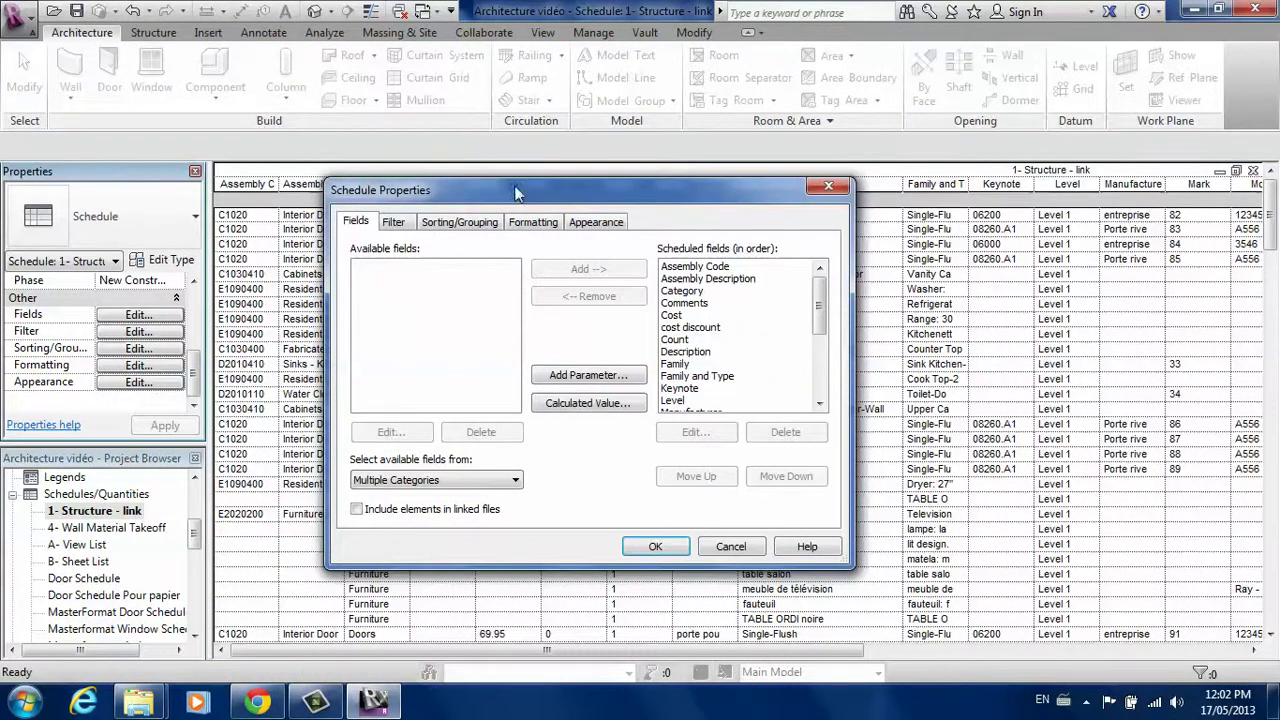
drag(515, 191, 517, 163)
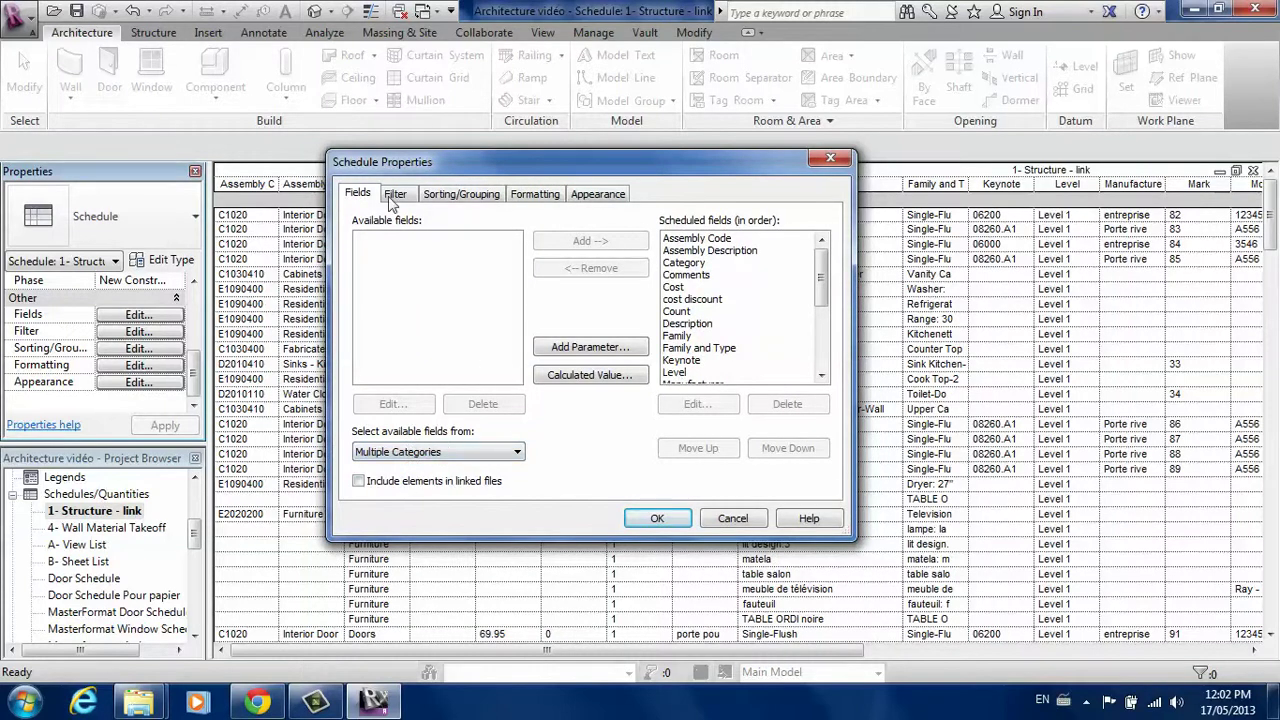
click(451, 452)
click(451, 452)
click(514, 452)
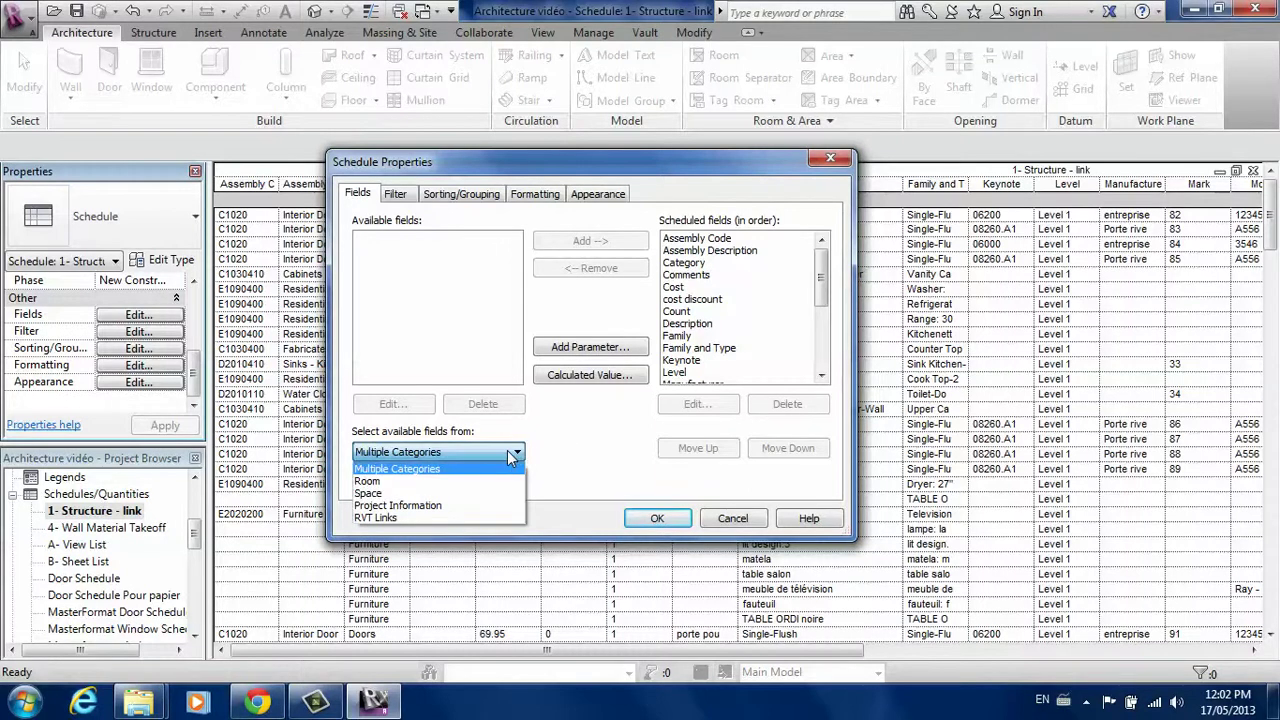
click(509, 451)
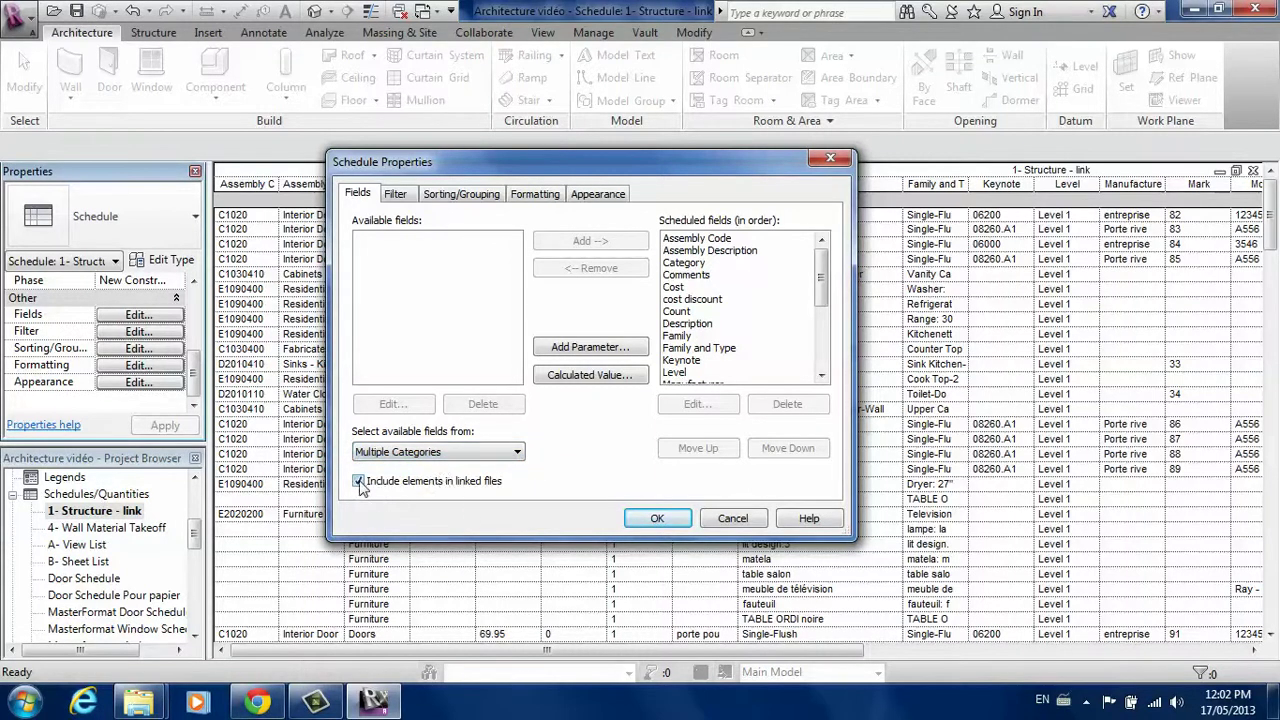
Step: Add the RVT Link: File Name and RVT Link: Name fields from the RVT Links source to the scheduled fields
click(480, 452)
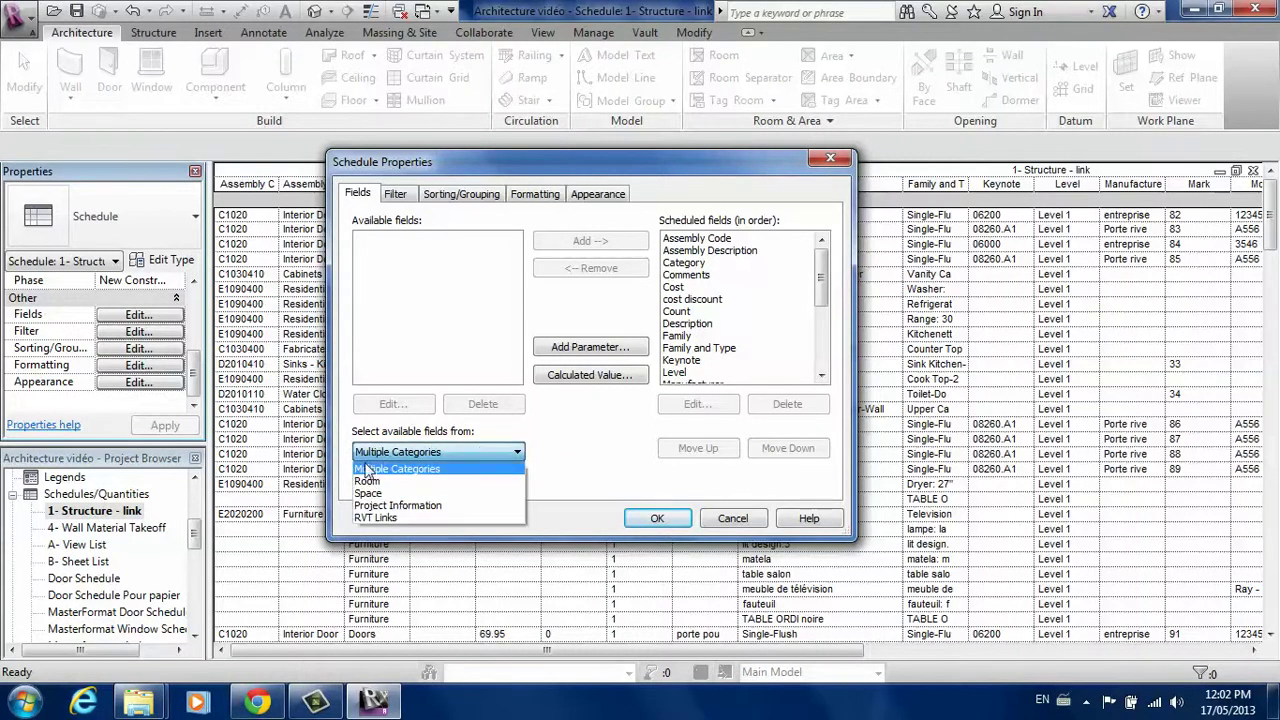
click(401, 518)
click(417, 252)
click(410, 239)
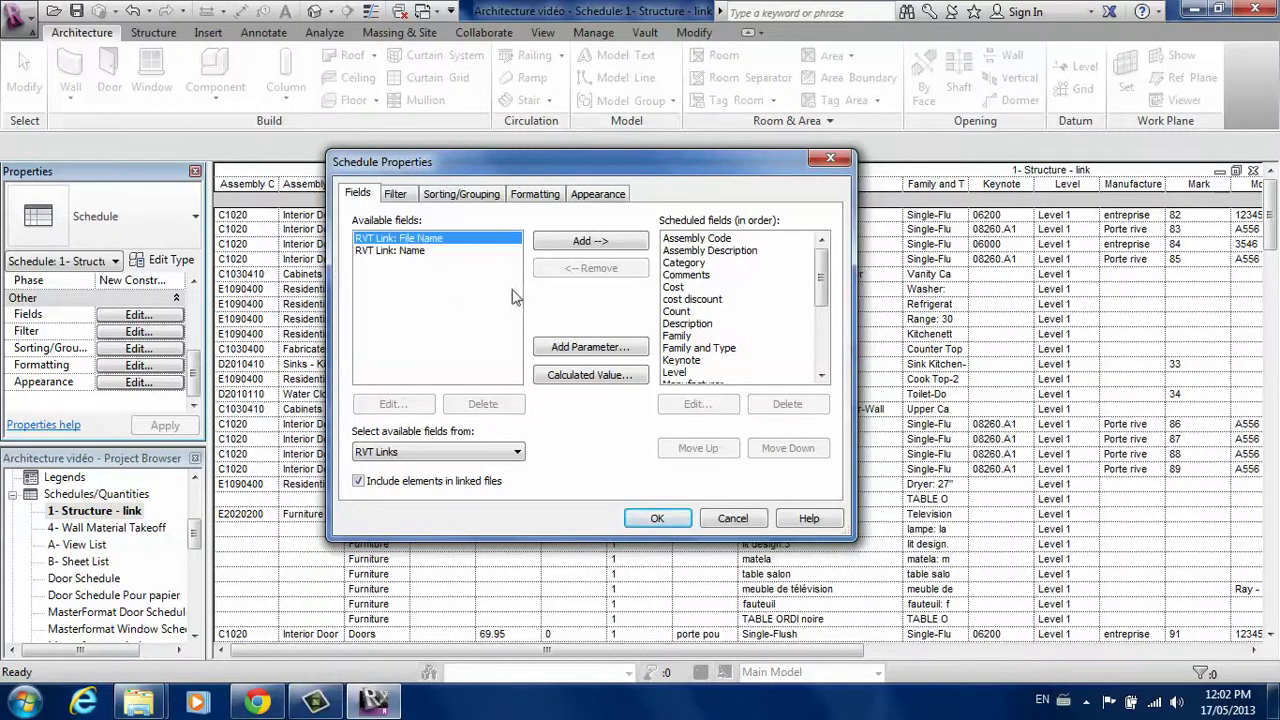
click(614, 243)
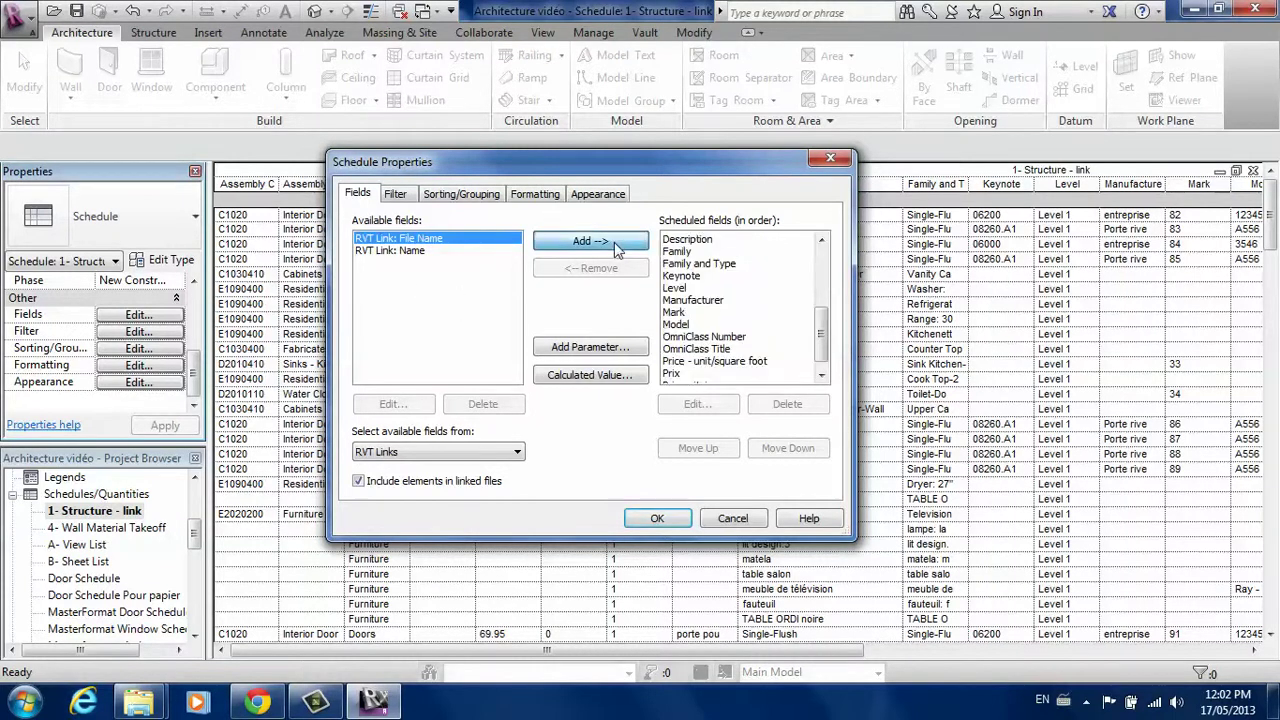
click(614, 242)
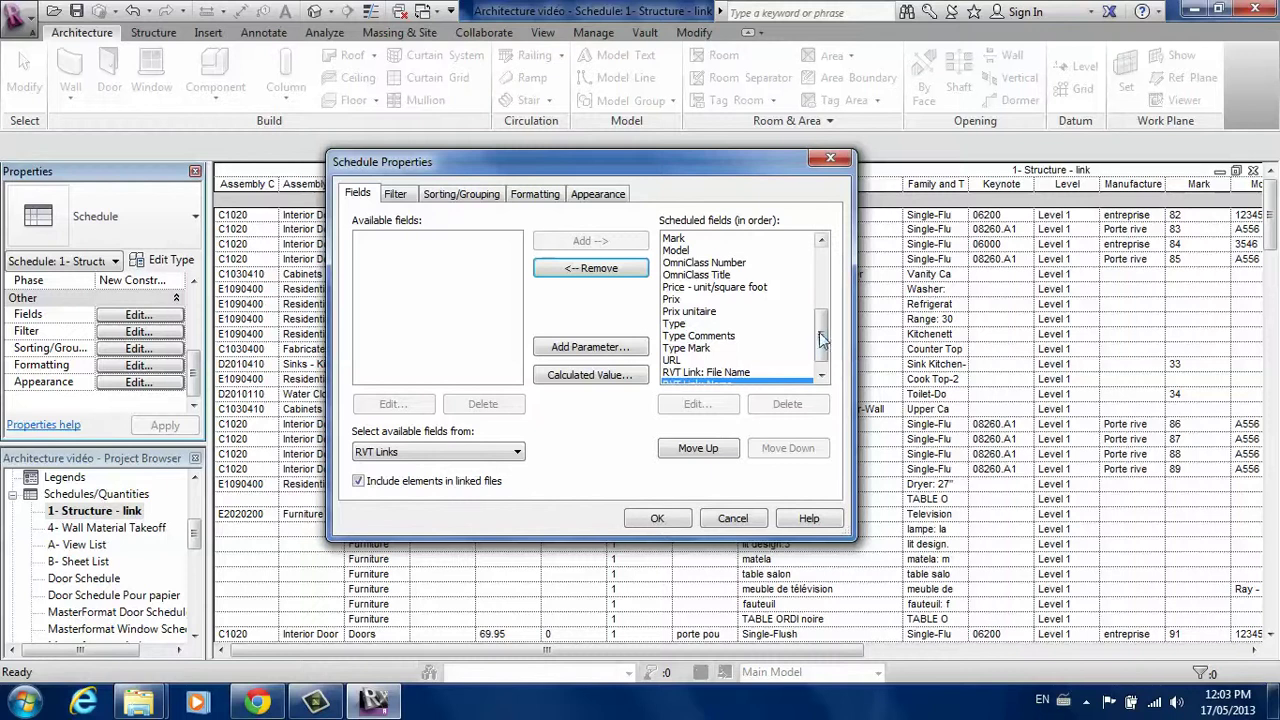
Step: Move the two RVT Link fields together to the start of the scheduled field order, above Assembly Code, and apply the field changes
click(821, 375)
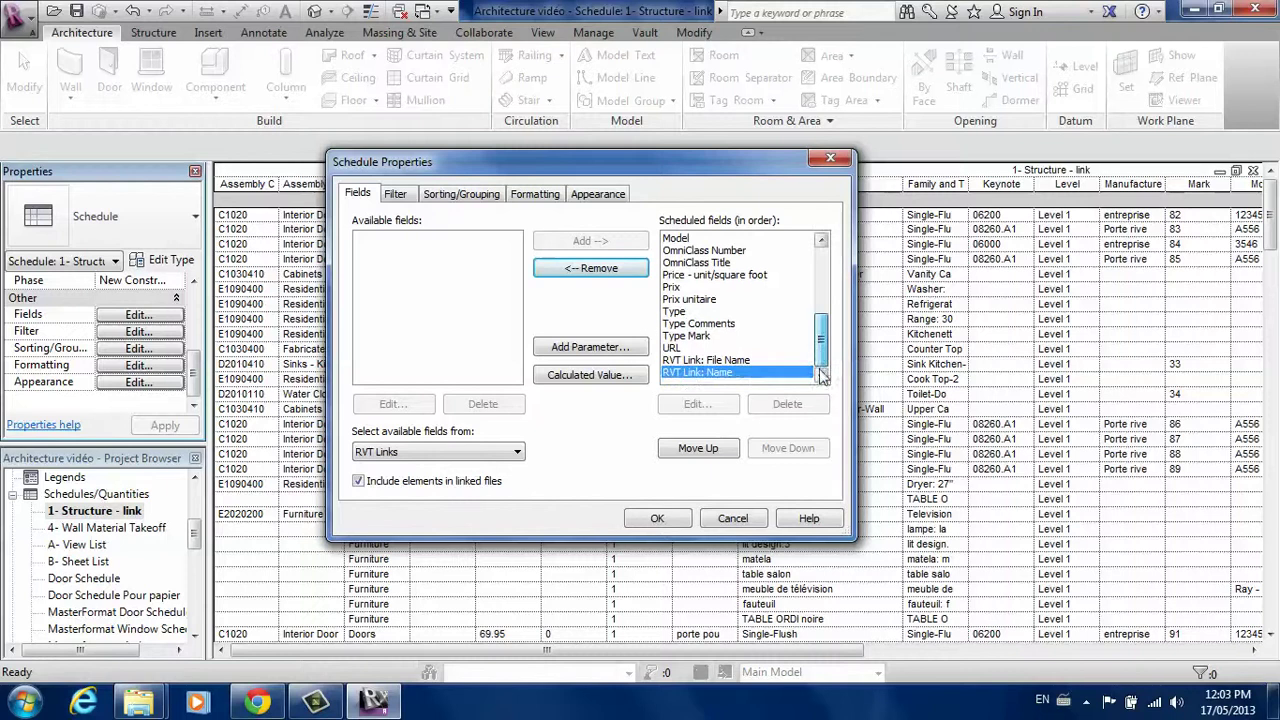
shift+click(702, 360)
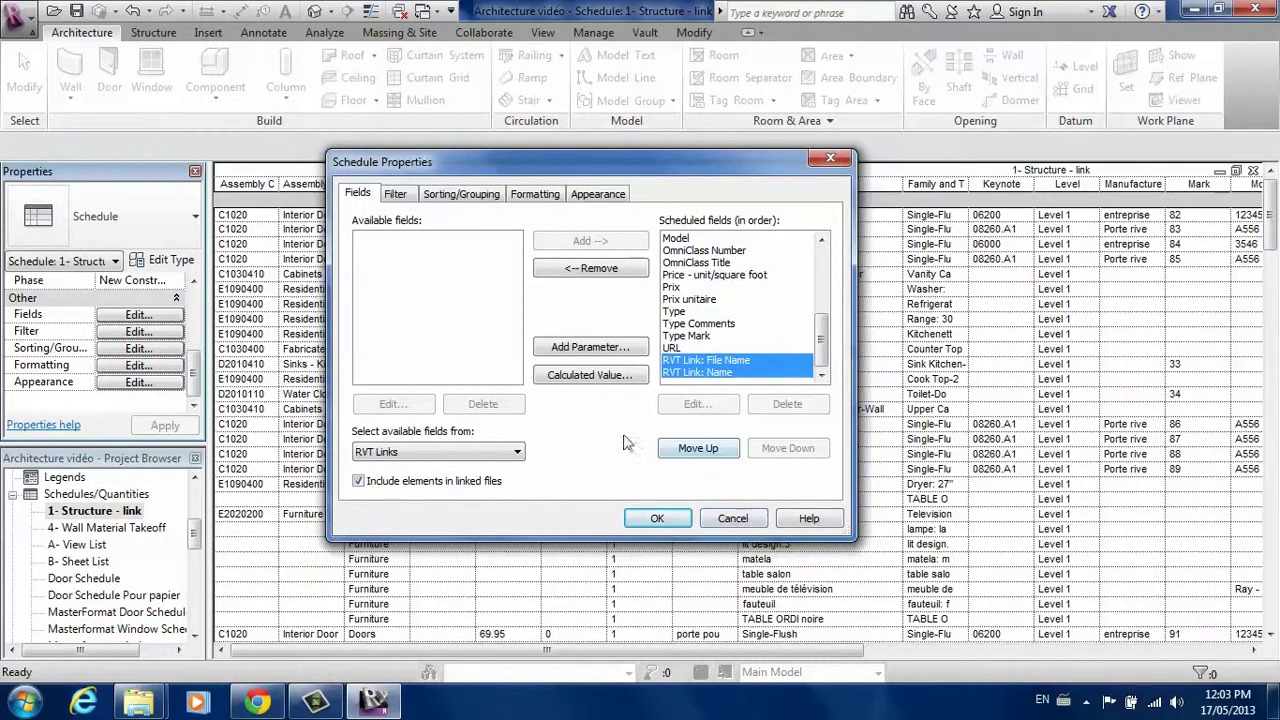
click(702, 450)
click(702, 450)
click(702, 450)
click(702, 450)
click(702, 450)
click(702, 450)
click(702, 450)
click(702, 450)
click(702, 450)
click(702, 450)
click(702, 450)
click(702, 450)
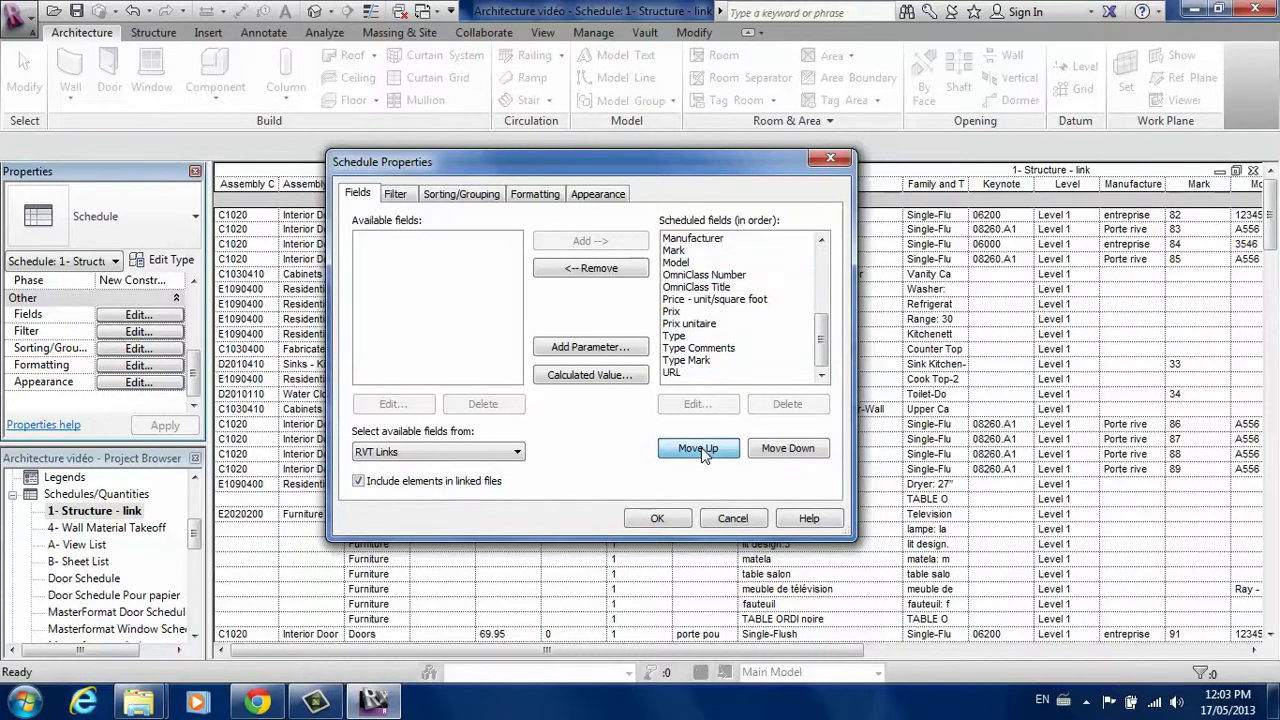
click(701, 448)
click(701, 448)
drag(821, 348, 819, 260)
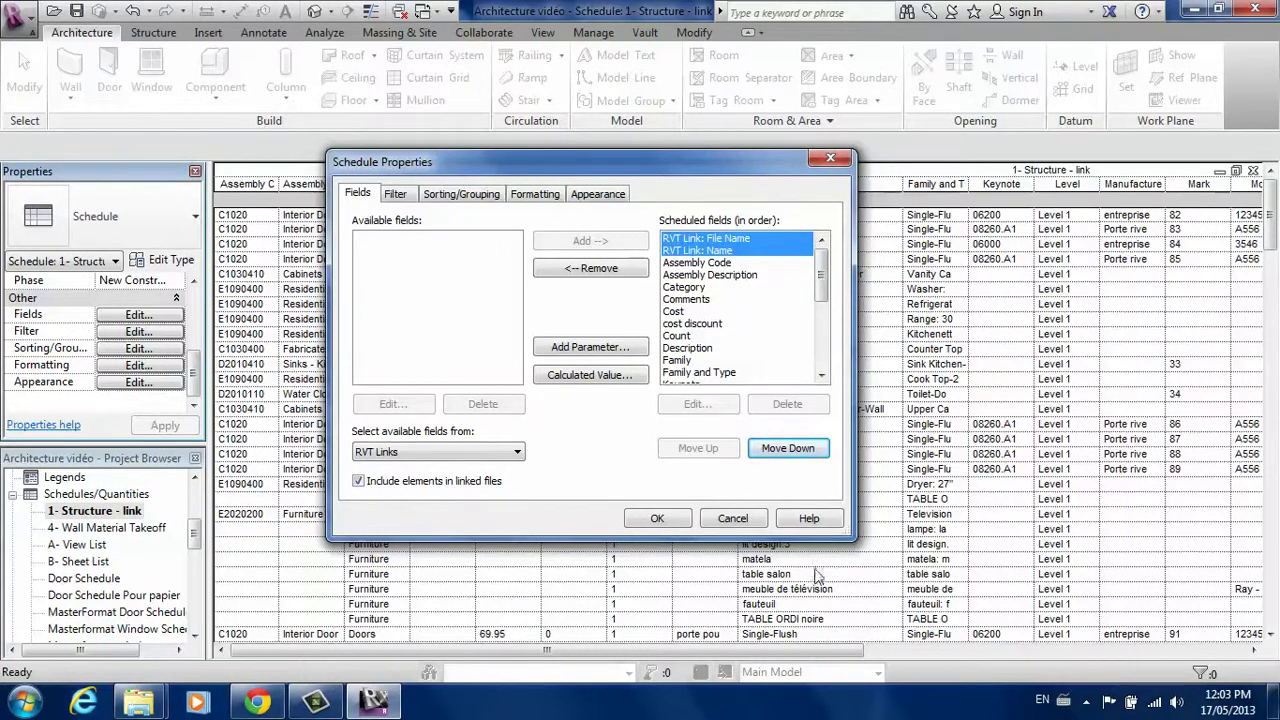
click(657, 519)
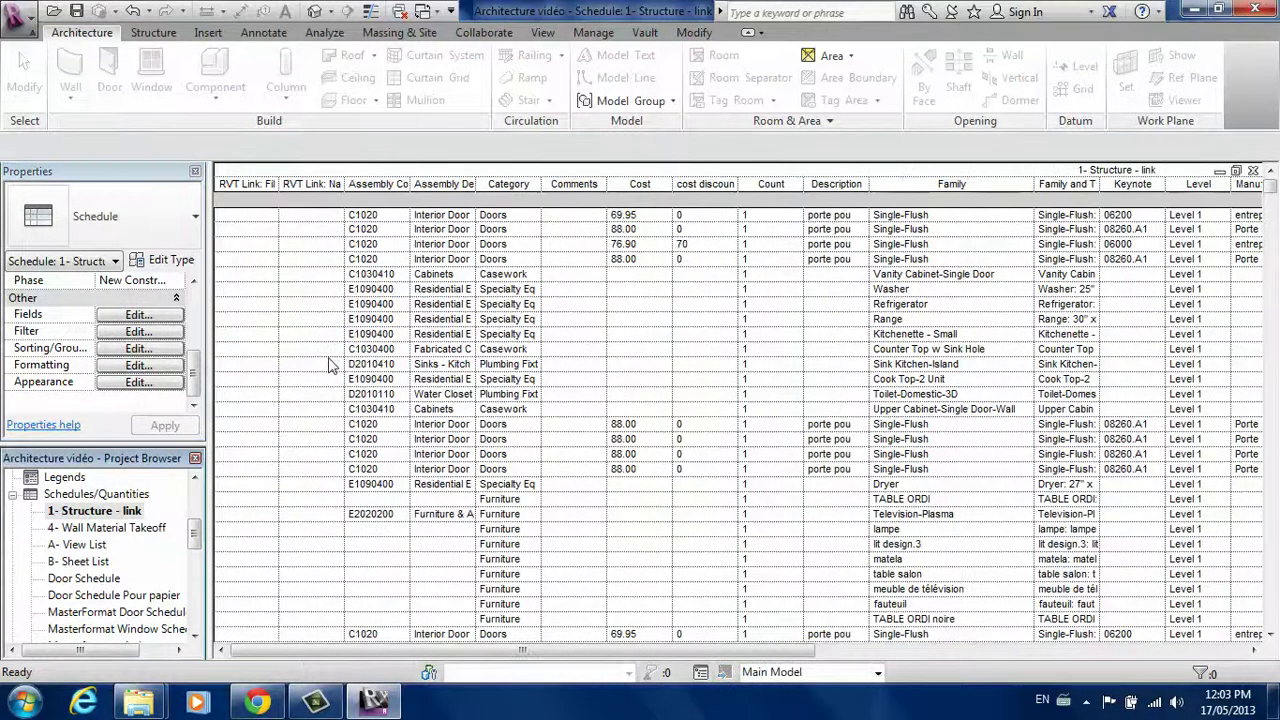
Step: Widen the RVT Link: File Name and RVT Link: Name columns to fit their headers and review the linked-file entries
click(279, 181)
double_click(279, 181)
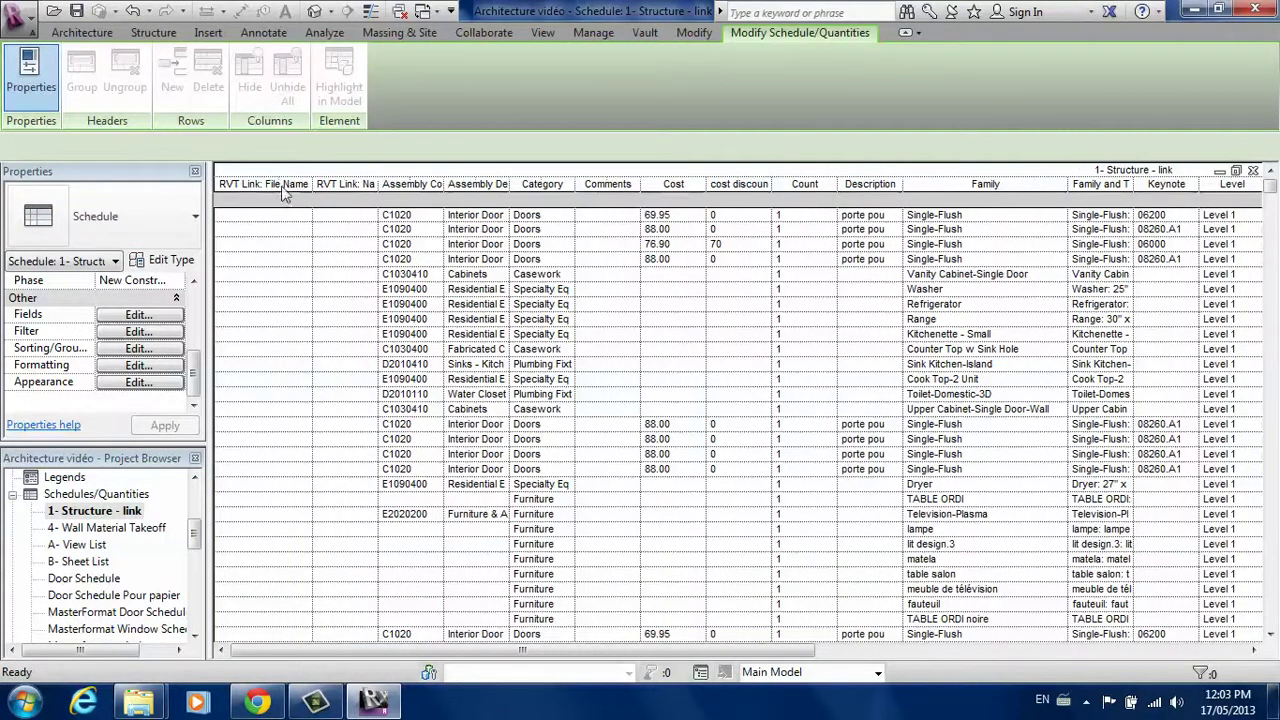
click(378, 185)
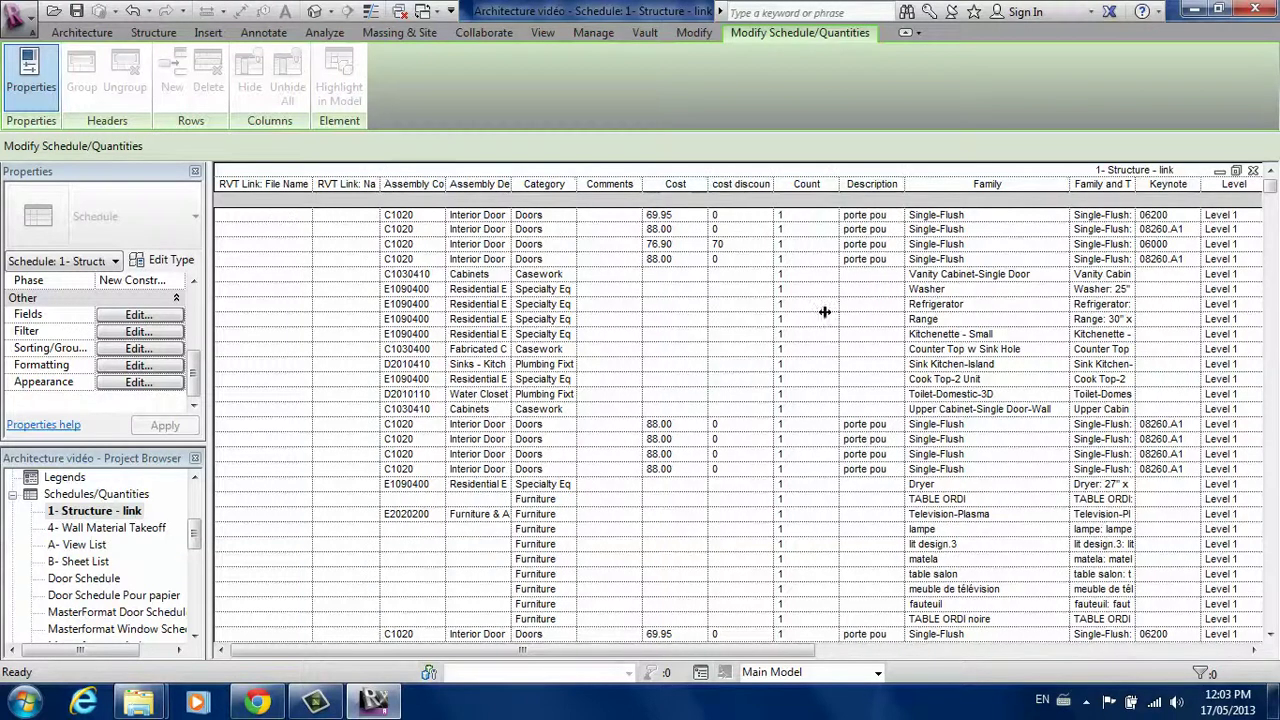
drag(1272, 192, 1272, 260)
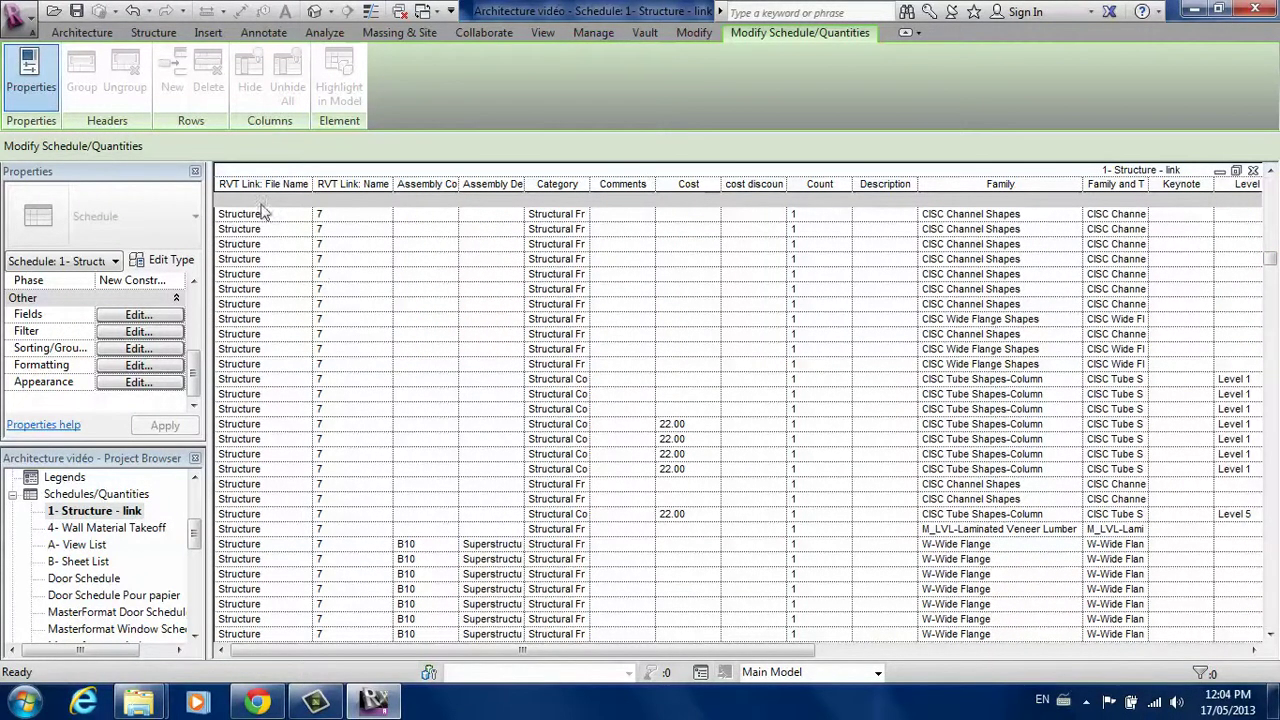
drag(1268, 262, 1268, 603)
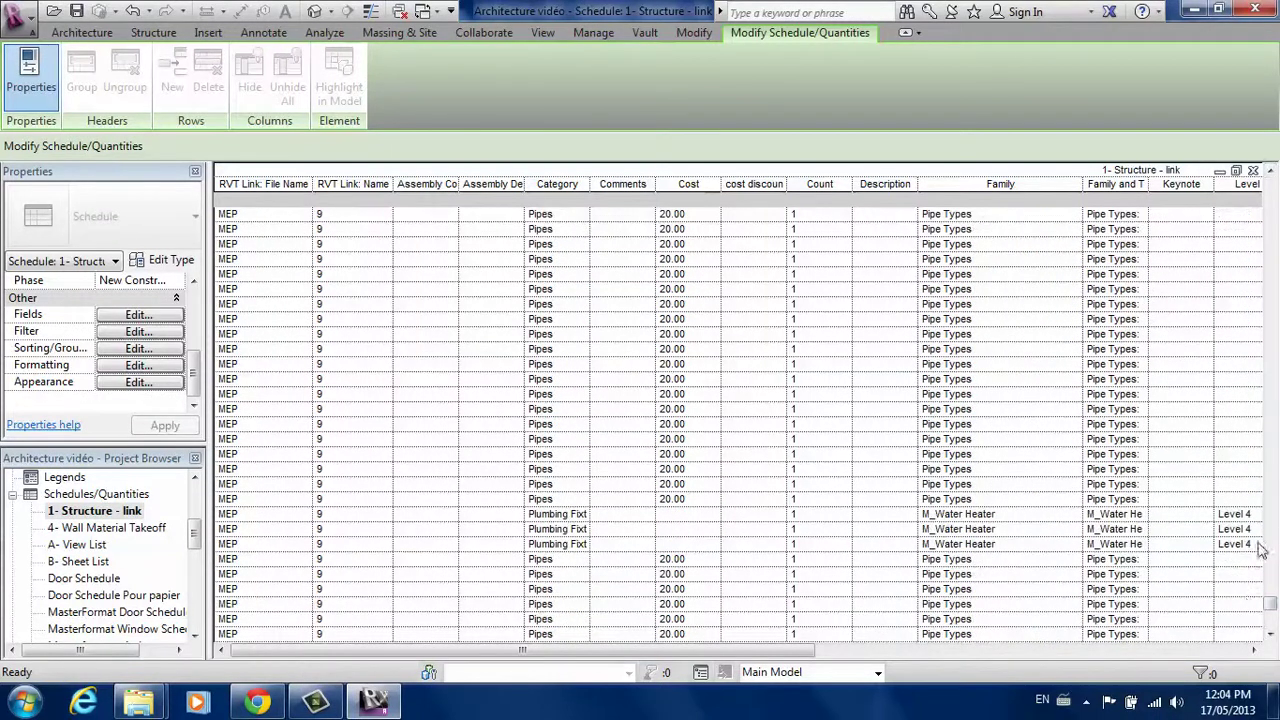
drag(1270, 610, 1269, 188)
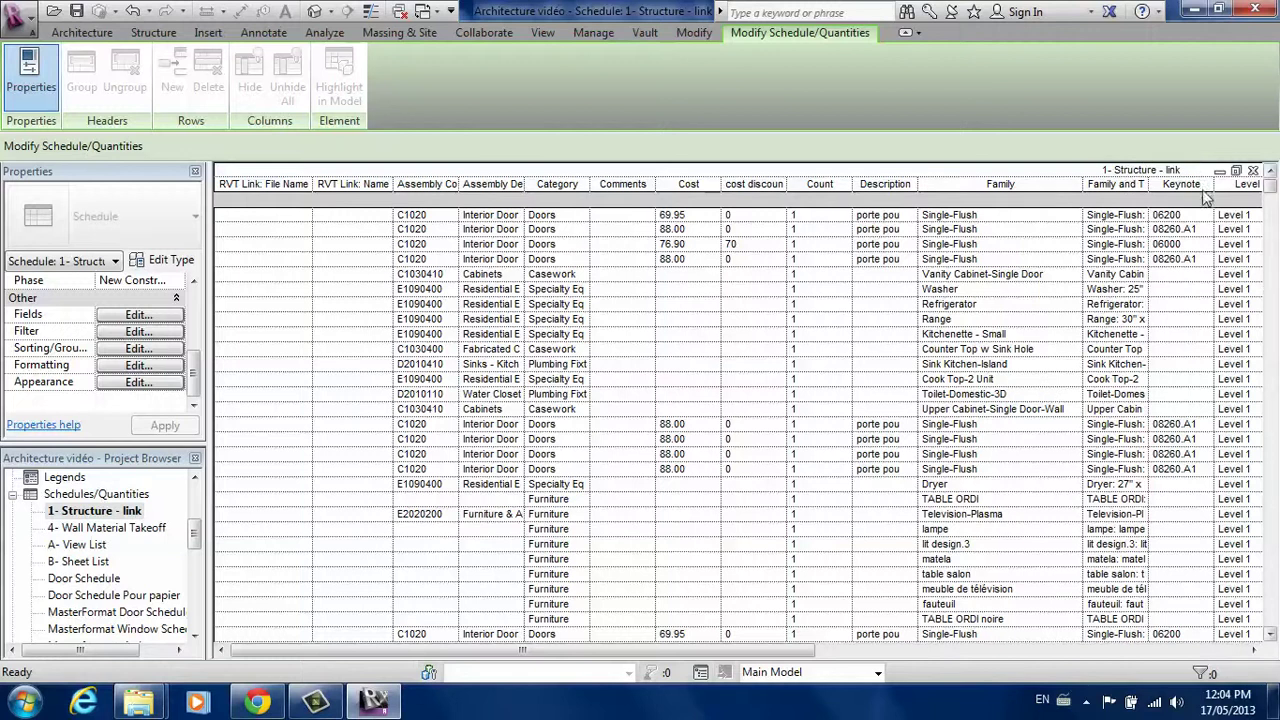
Step: Filter the schedule to elements whose RVT Link: File Name contains "Structure" and review the filtered rows
click(140, 332)
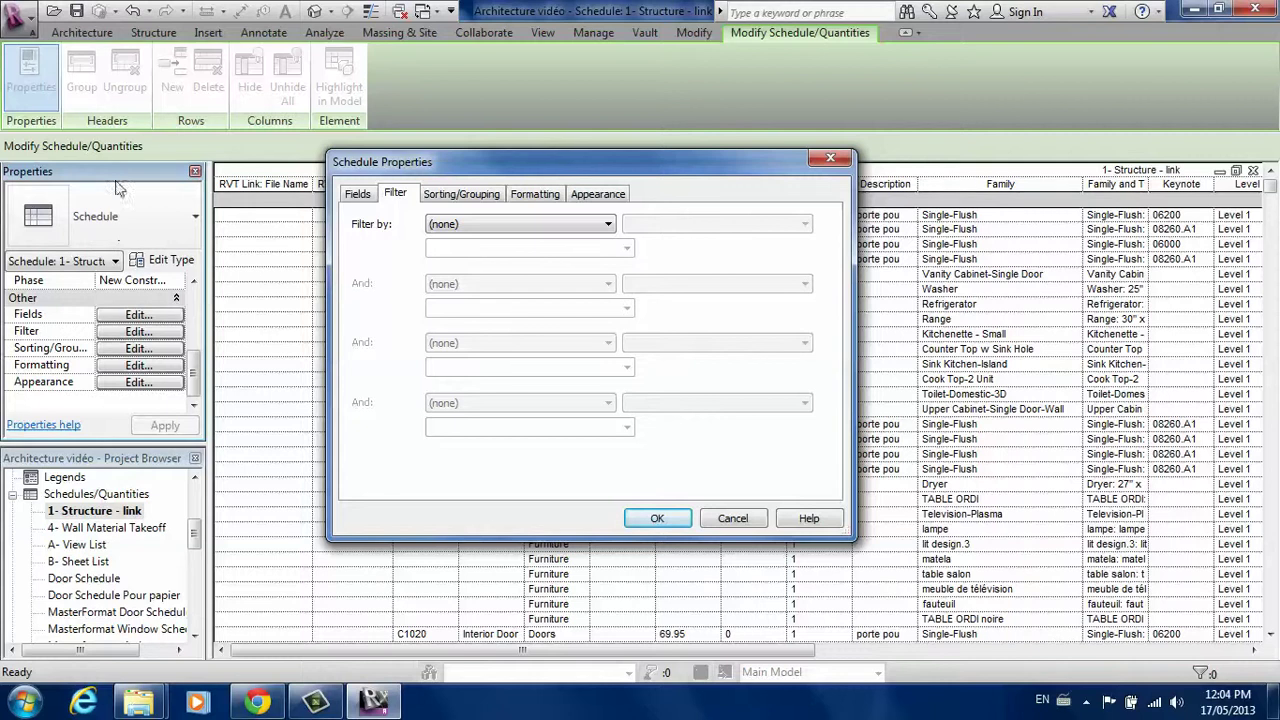
drag(549, 172, 483, 172)
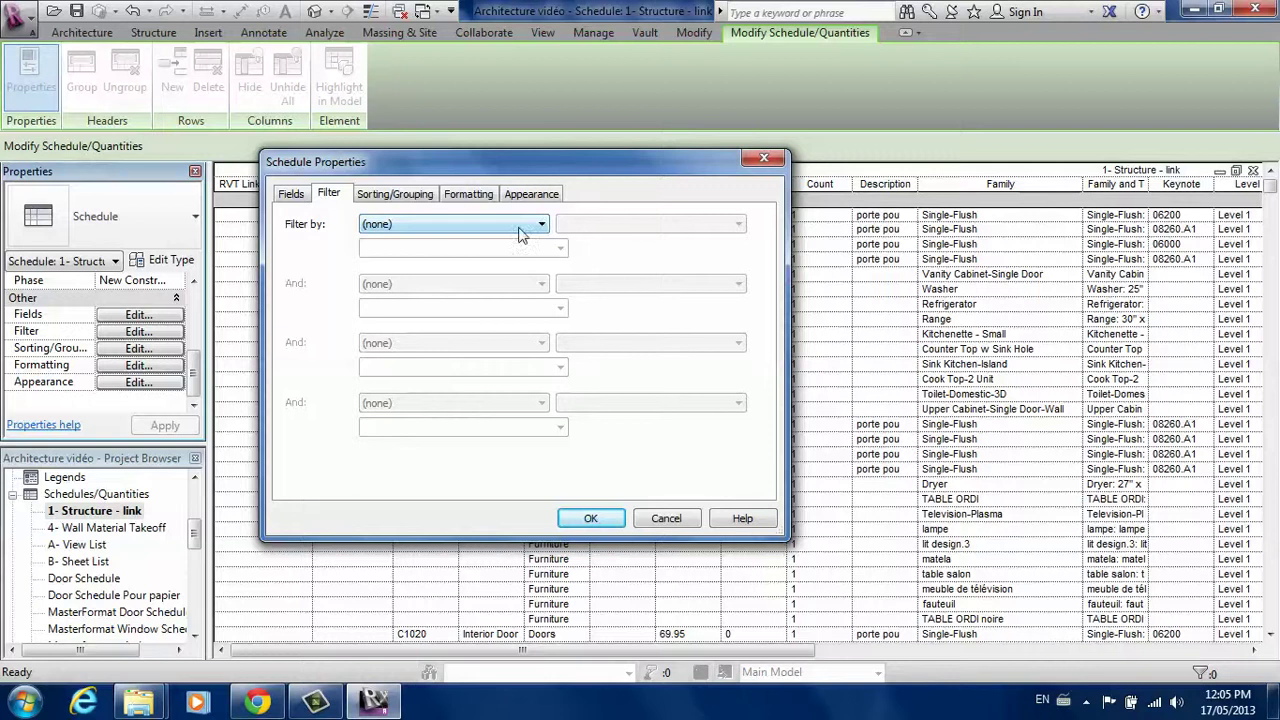
click(533, 226)
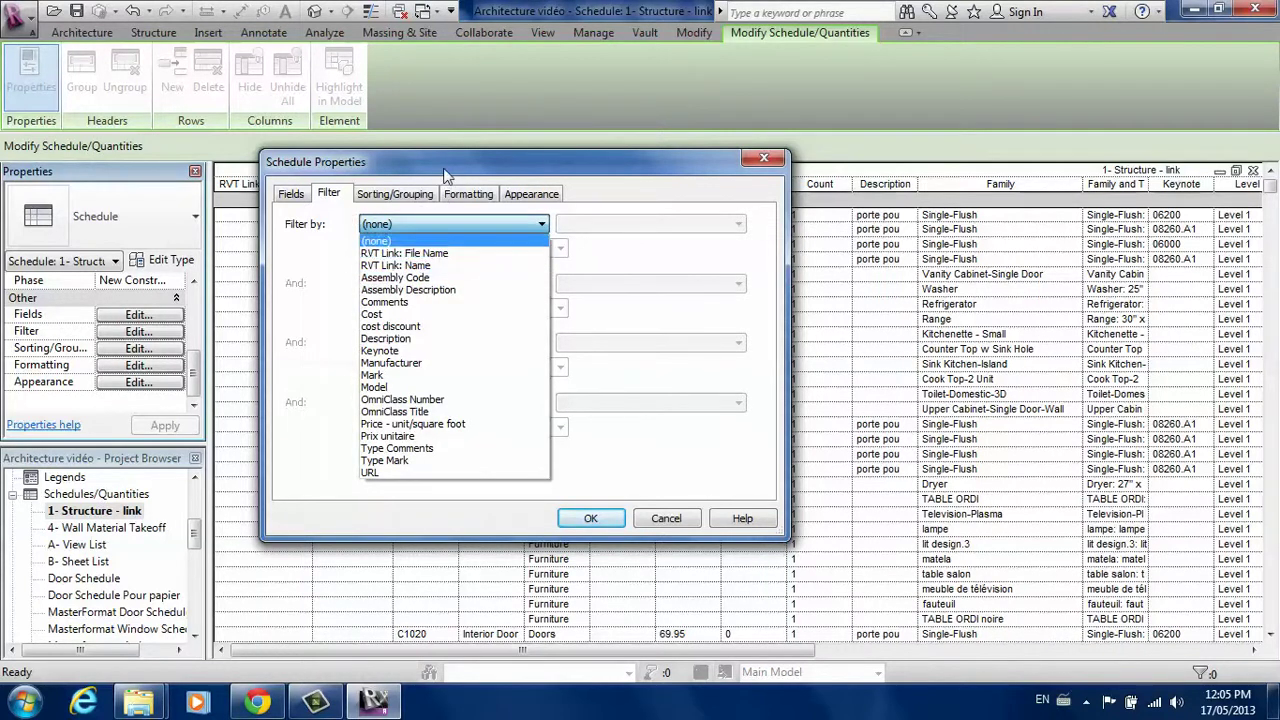
click(654, 152)
drag(579, 170, 772, 166)
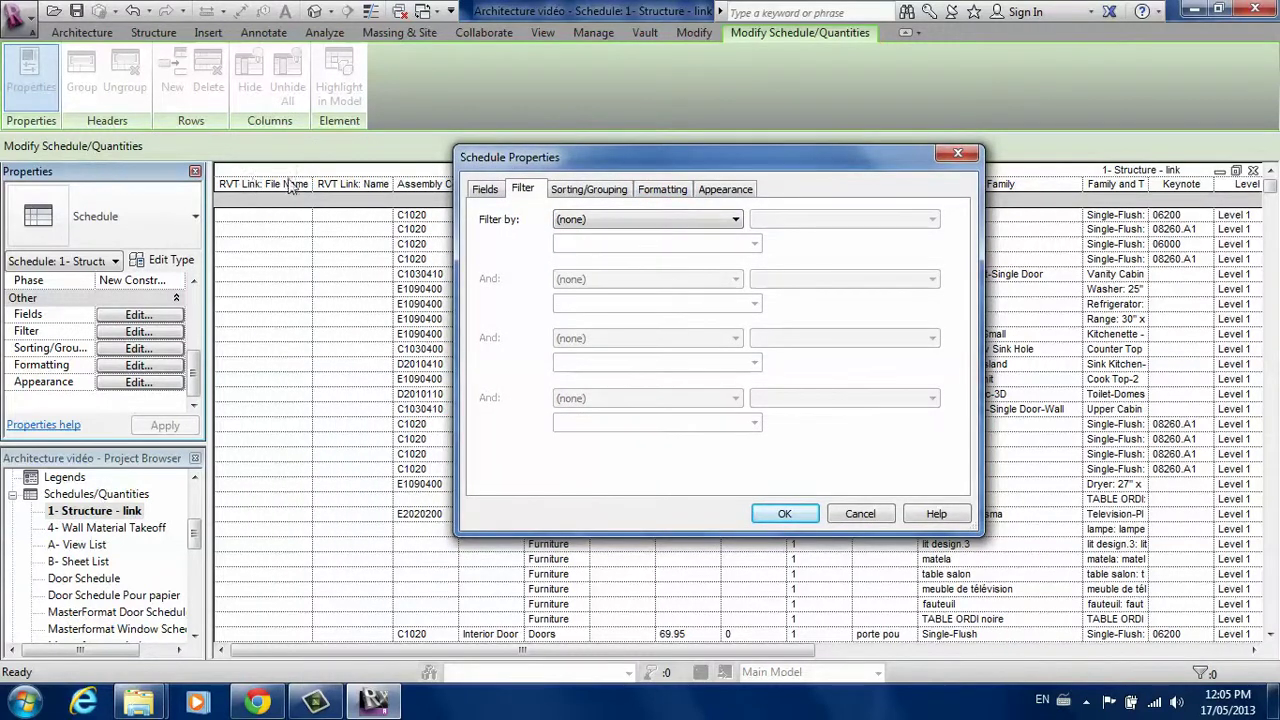
click(588, 220)
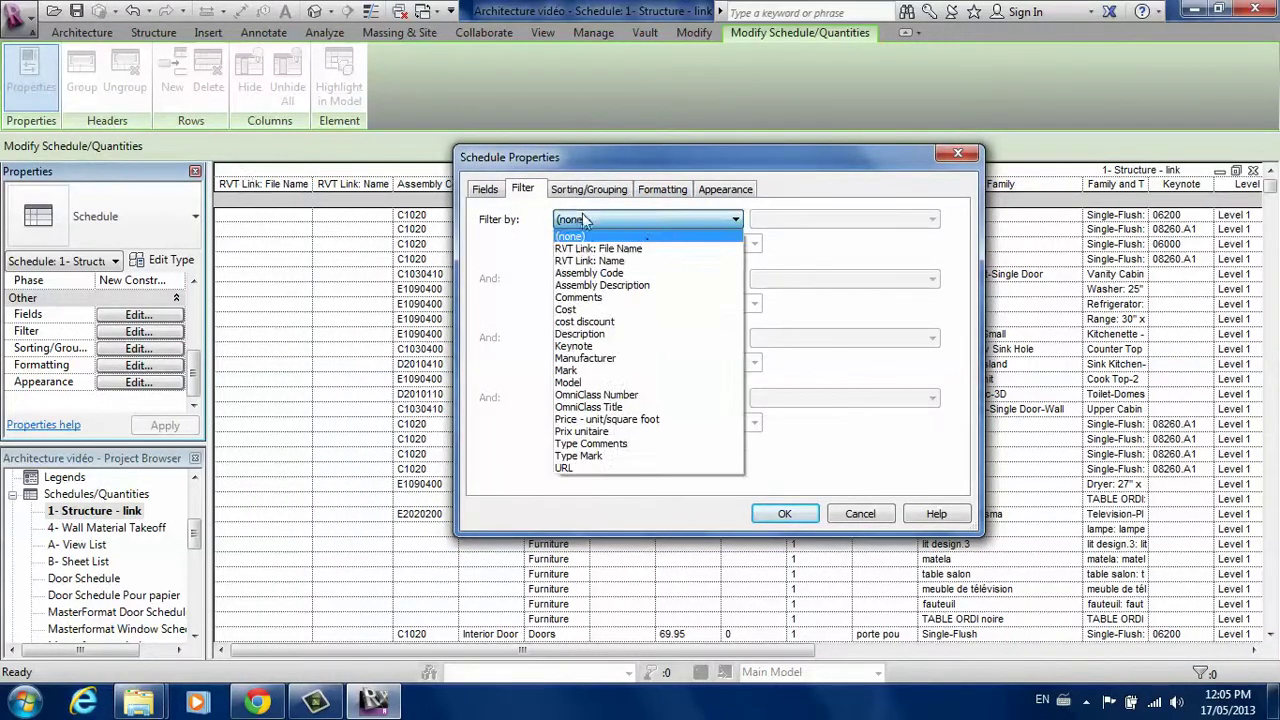
click(630, 249)
click(835, 224)
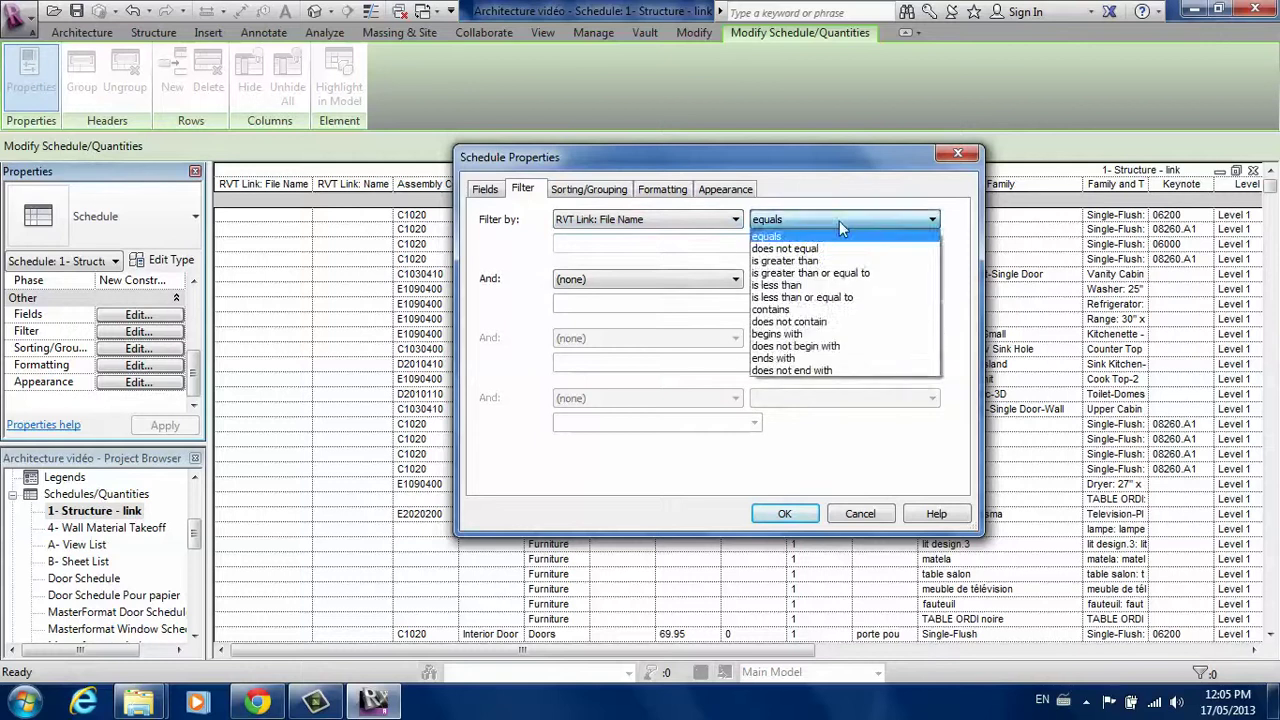
click(767, 311)
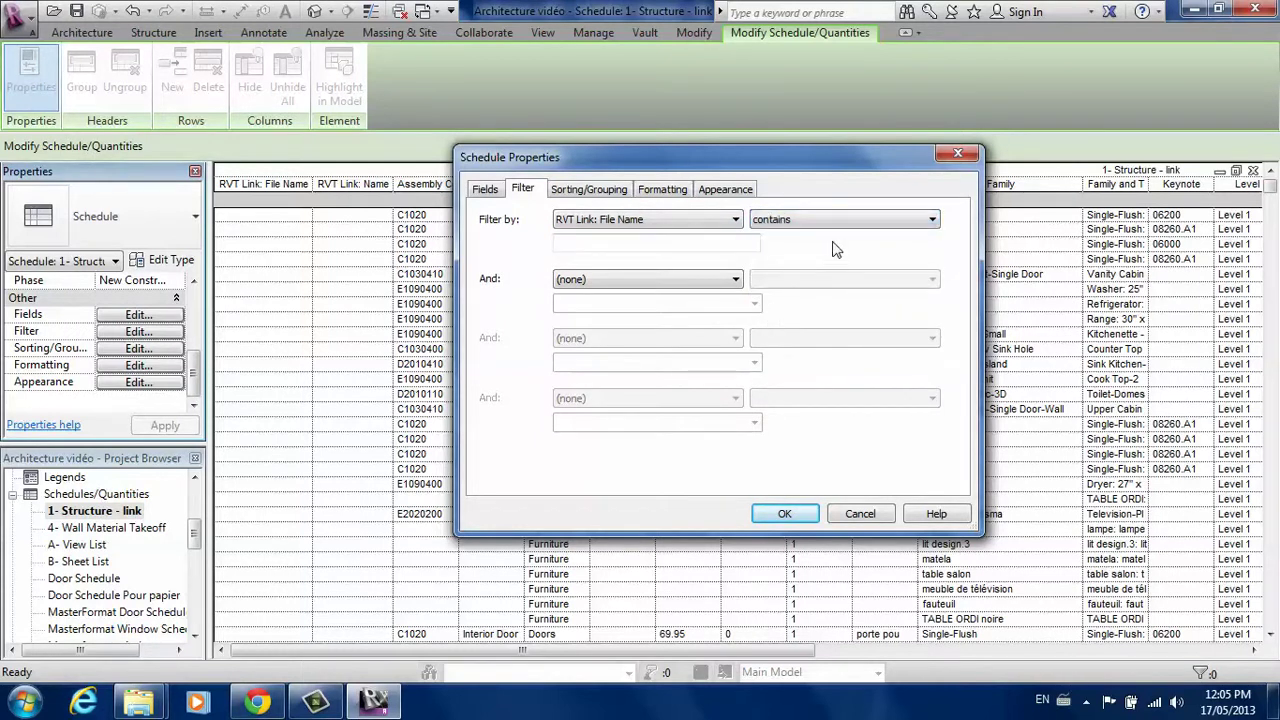
click(650, 241)
text(Structure)
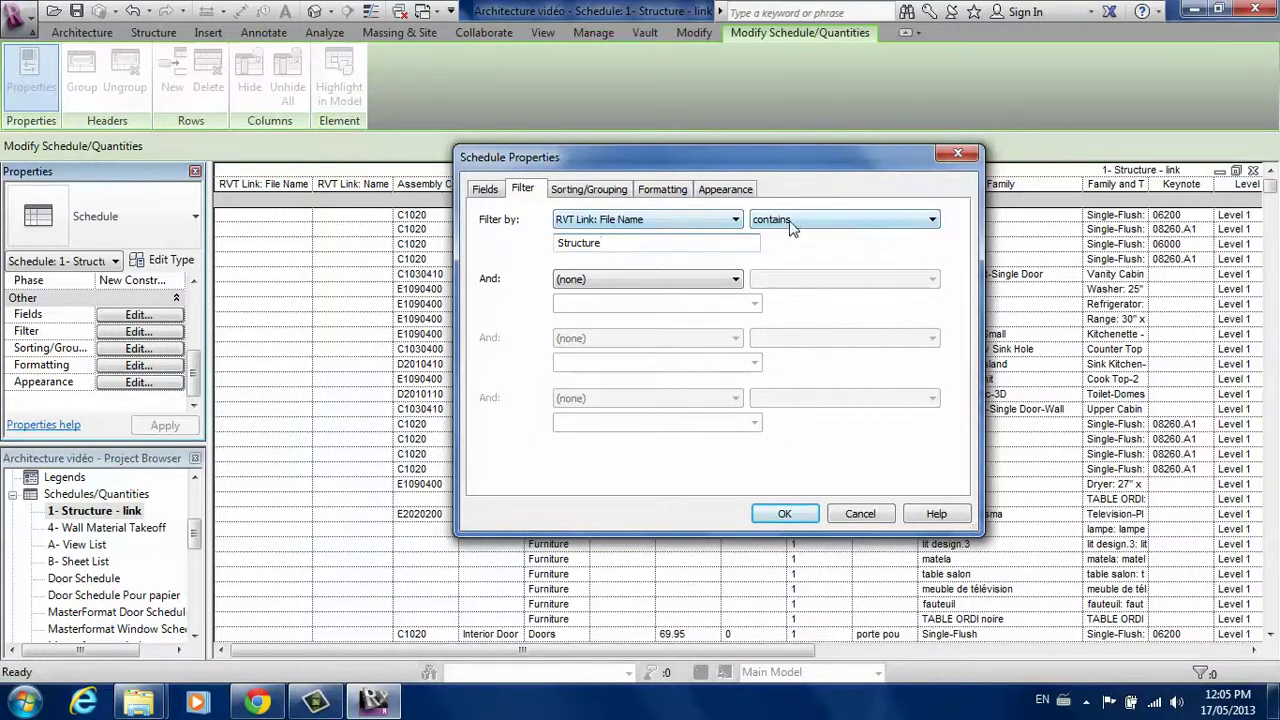
click(784, 513)
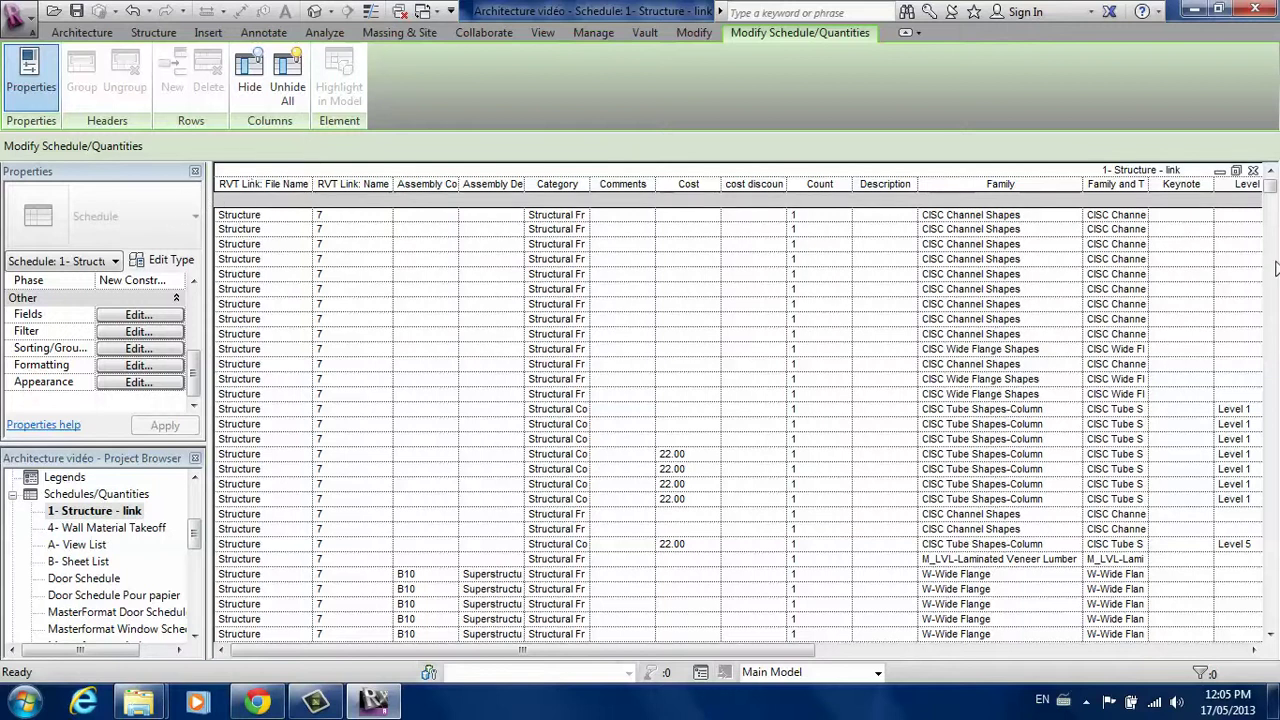
drag(1270, 192, 1268, 620)
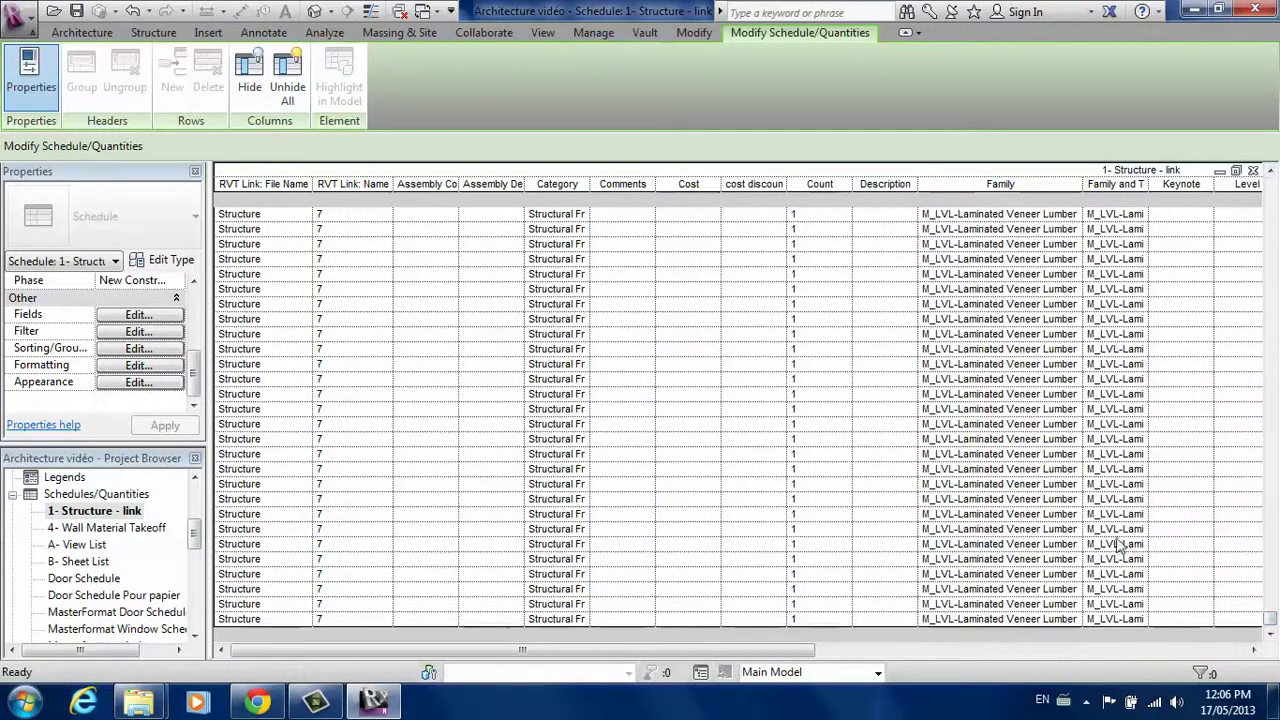
Step: Sort the 1- Structure - link schedule by Level with a header and footer for each group, and review the grouped rows
drag(1272, 620, 1270, 190)
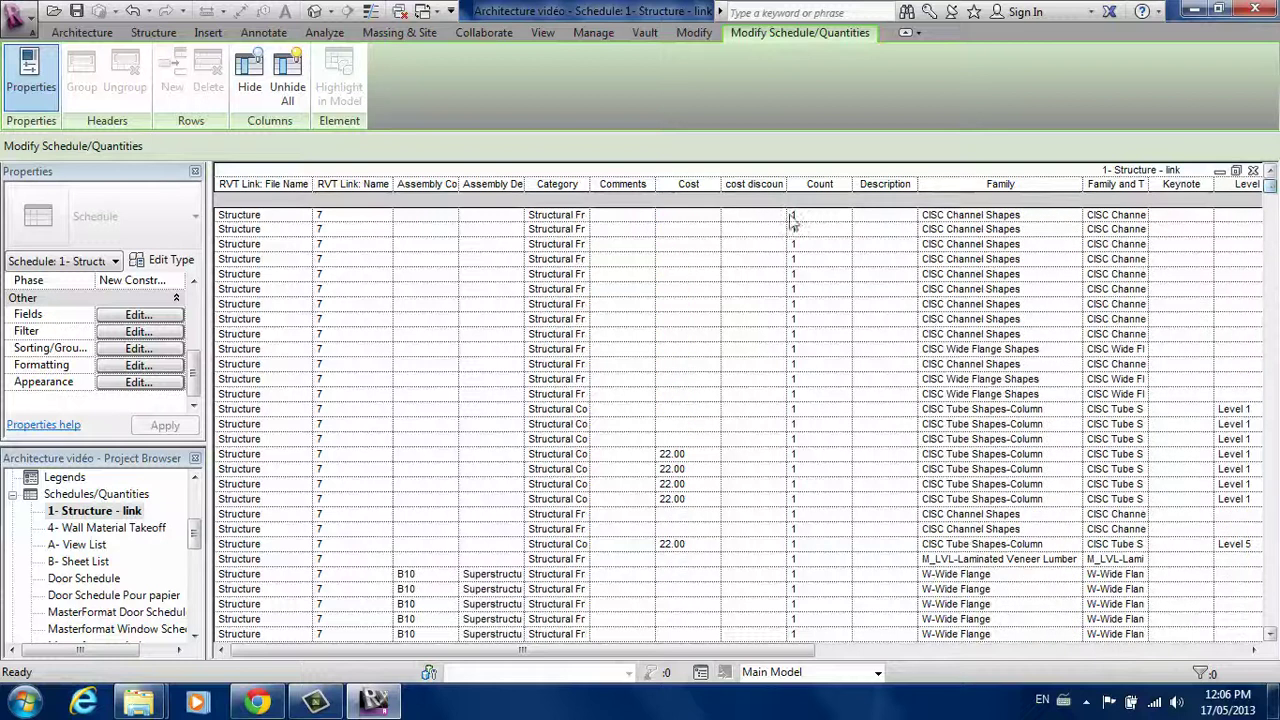
click(100, 512)
click(138, 331)
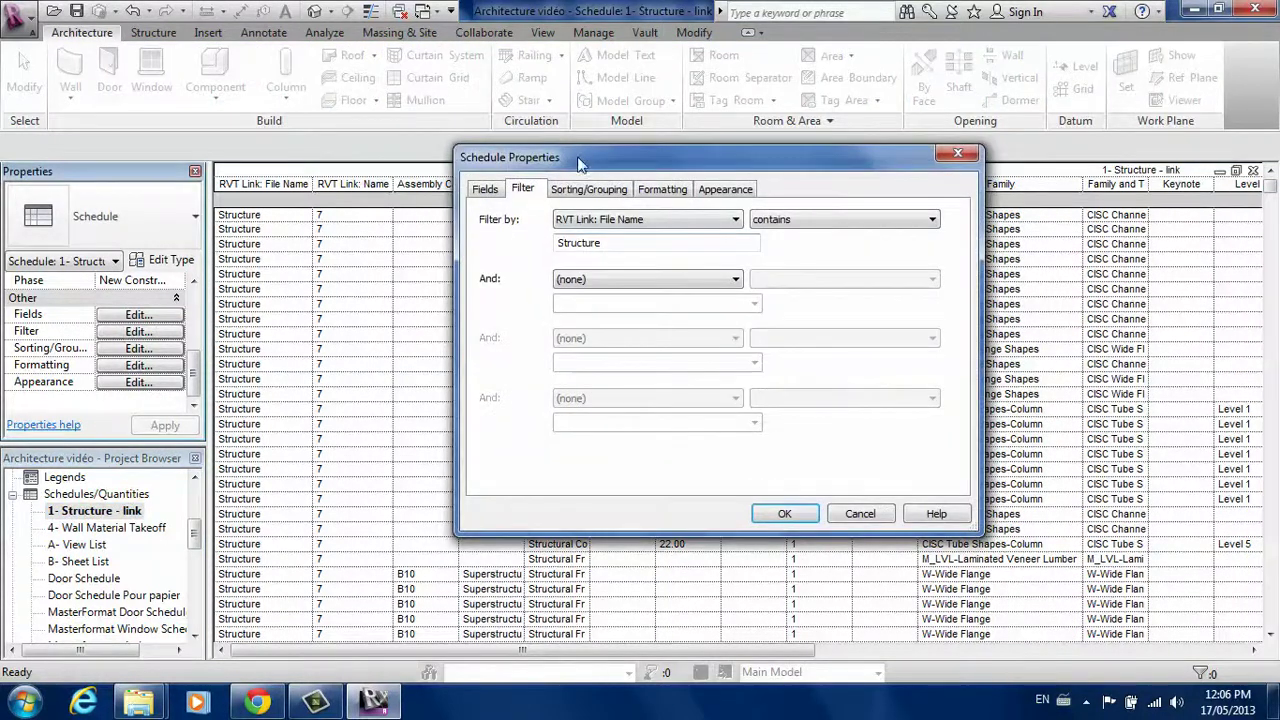
drag(578, 163, 498, 155)
click(493, 188)
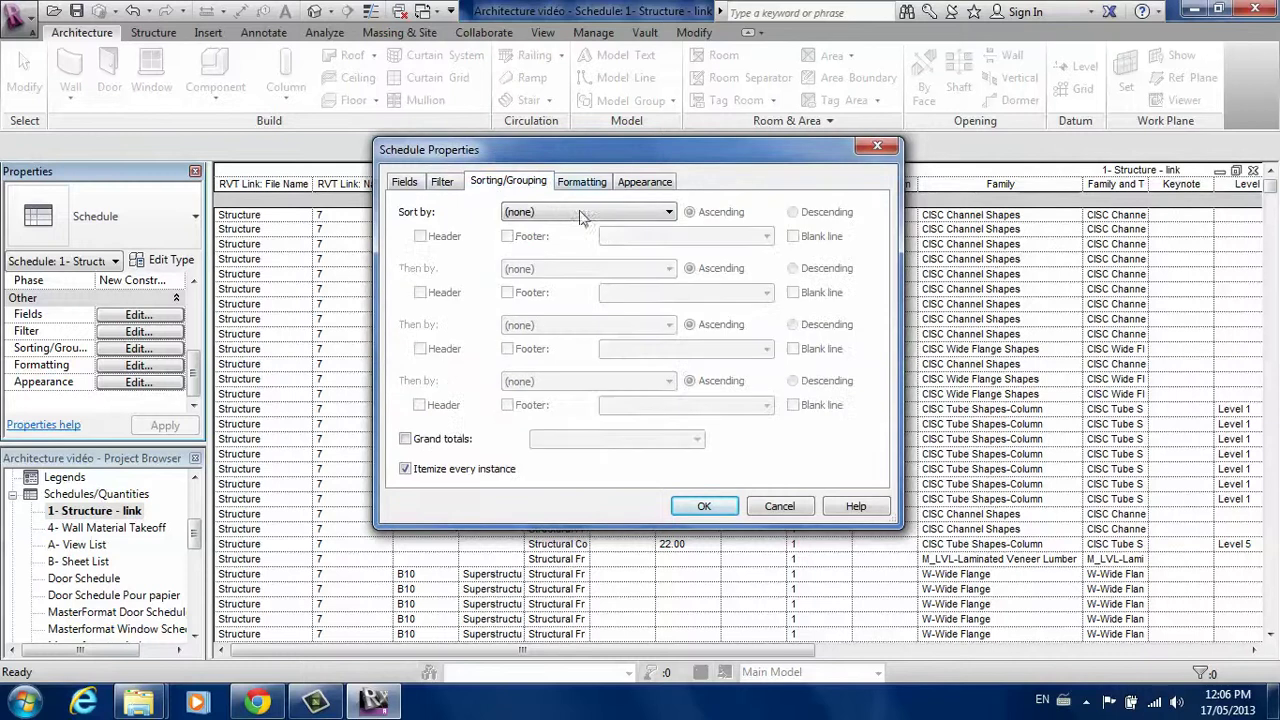
click(636, 212)
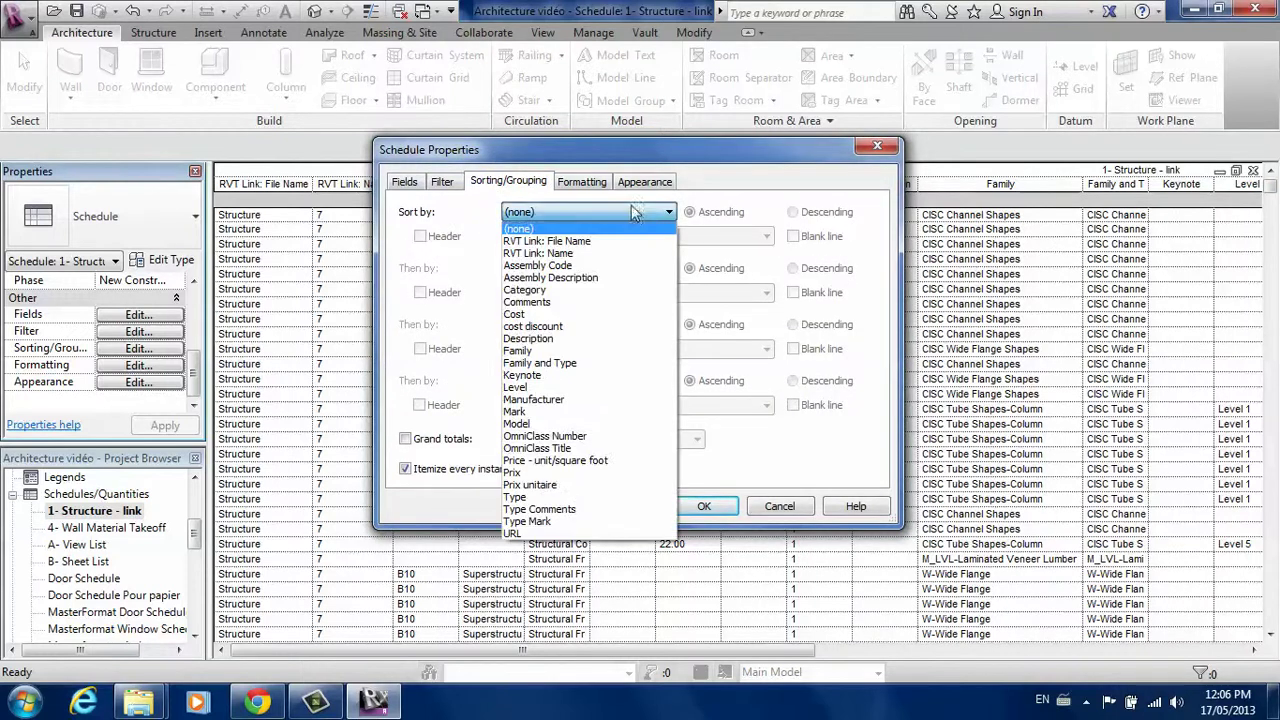
click(520, 387)
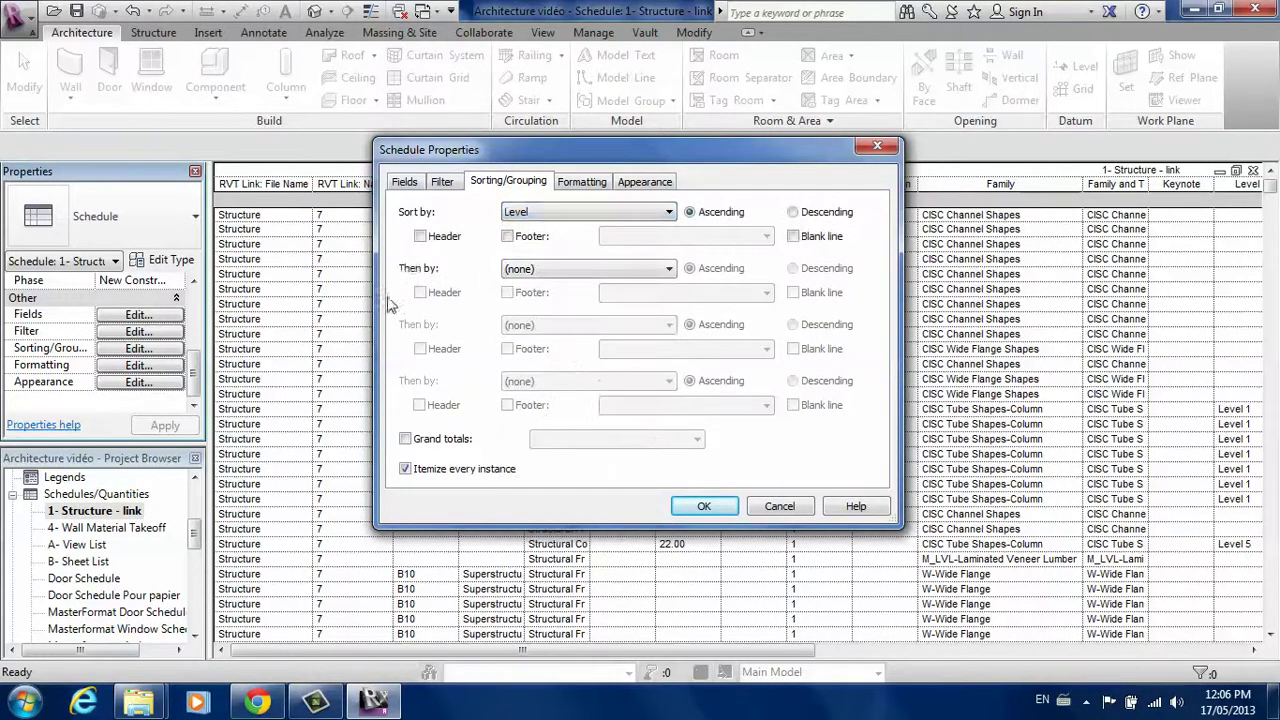
click(507, 237)
click(719, 508)
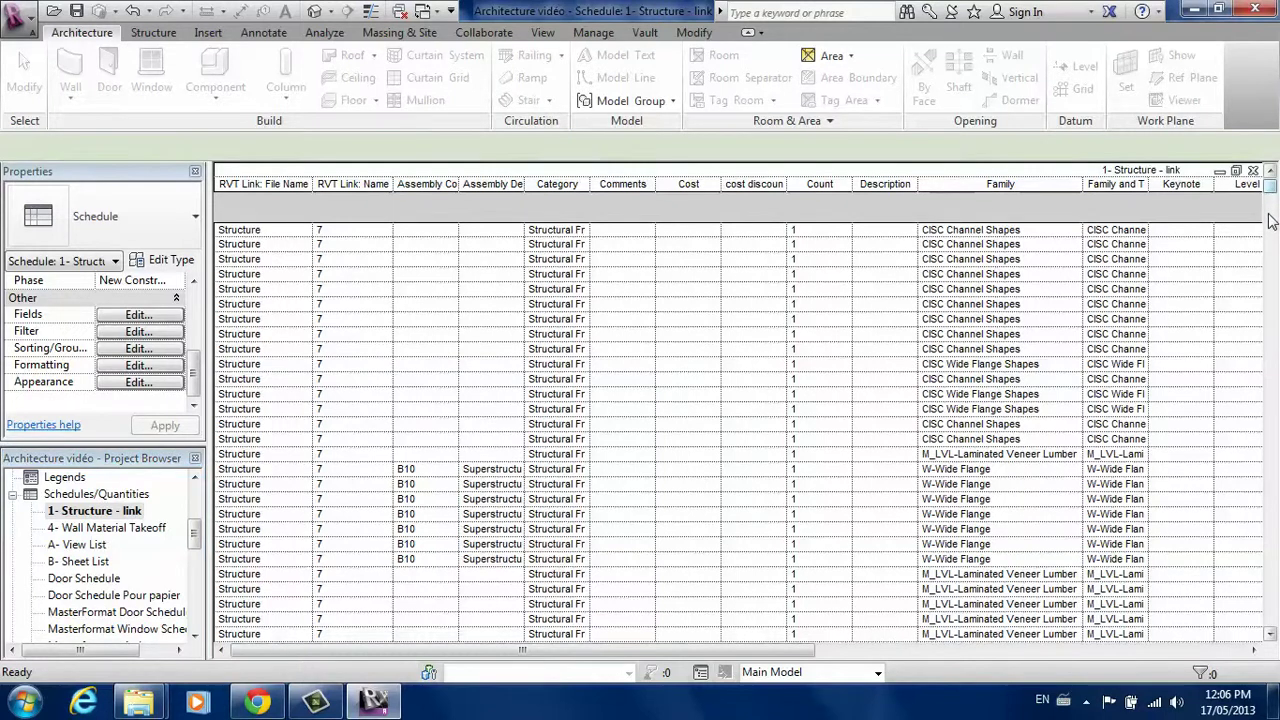
scroll(1273, 204, down, 5)
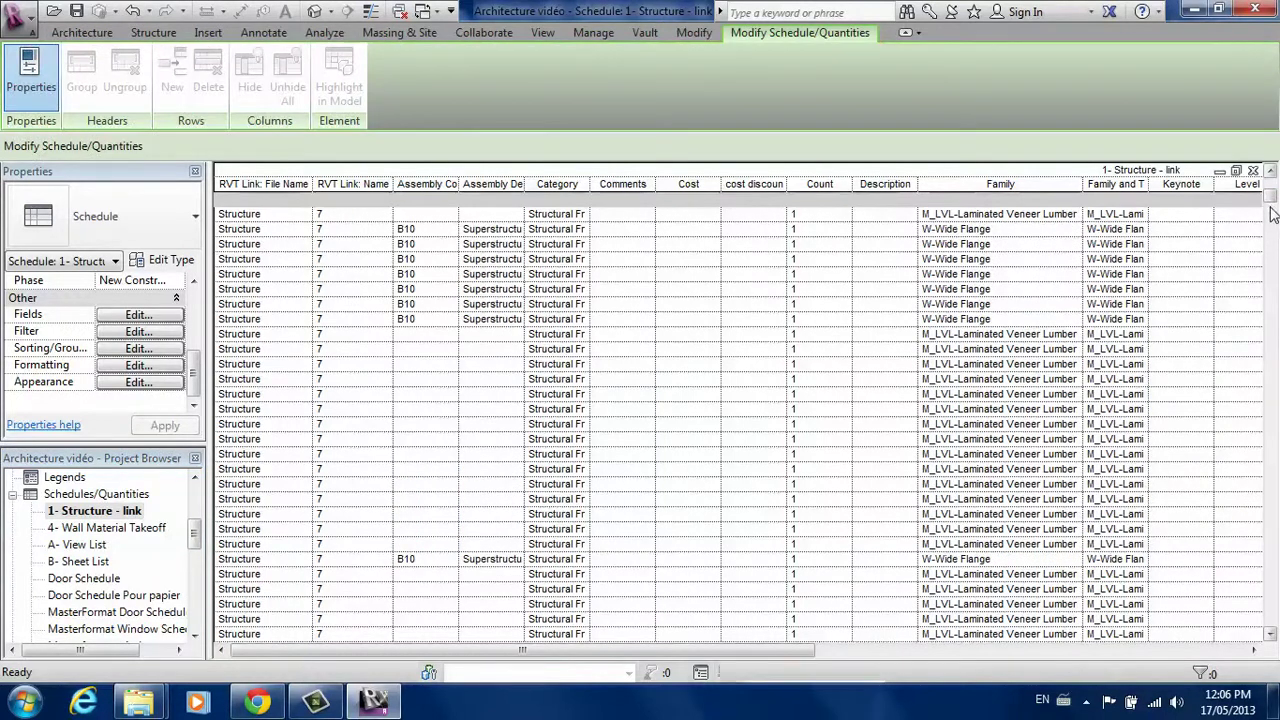
scroll(1272, 250, down, 7)
drag(1268, 260, 1270, 452)
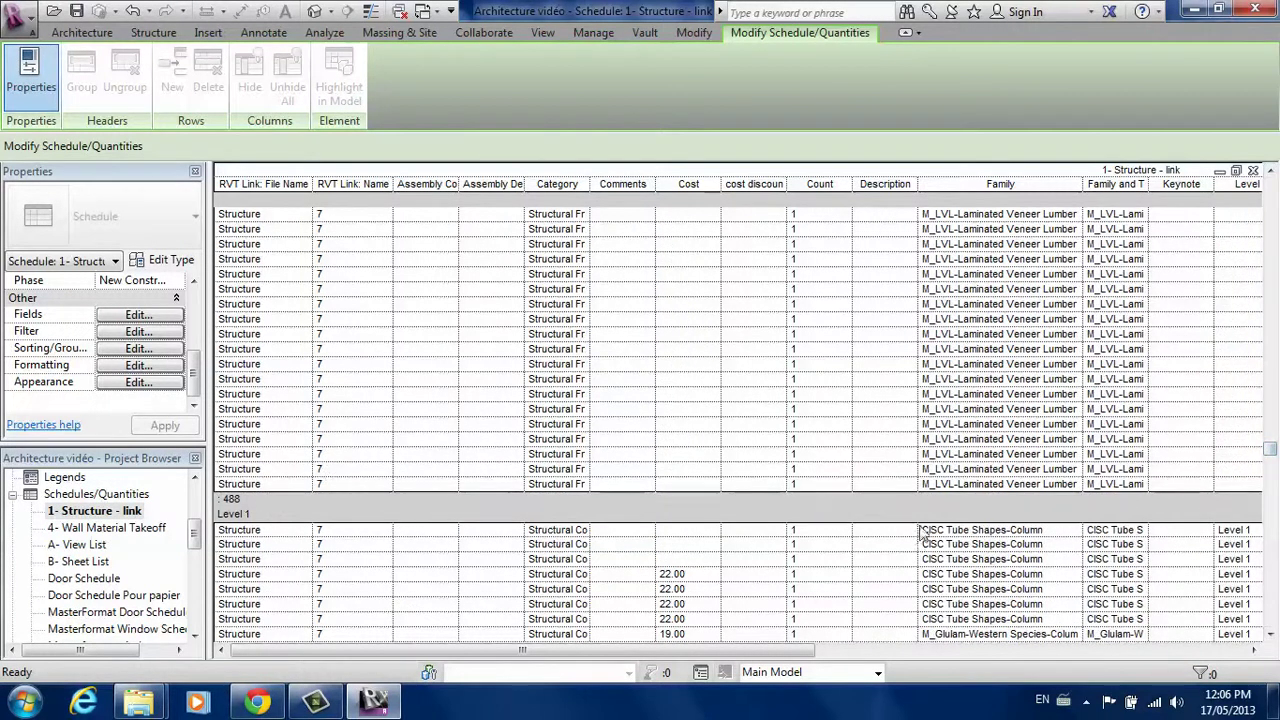
drag(1268, 460, 1272, 634)
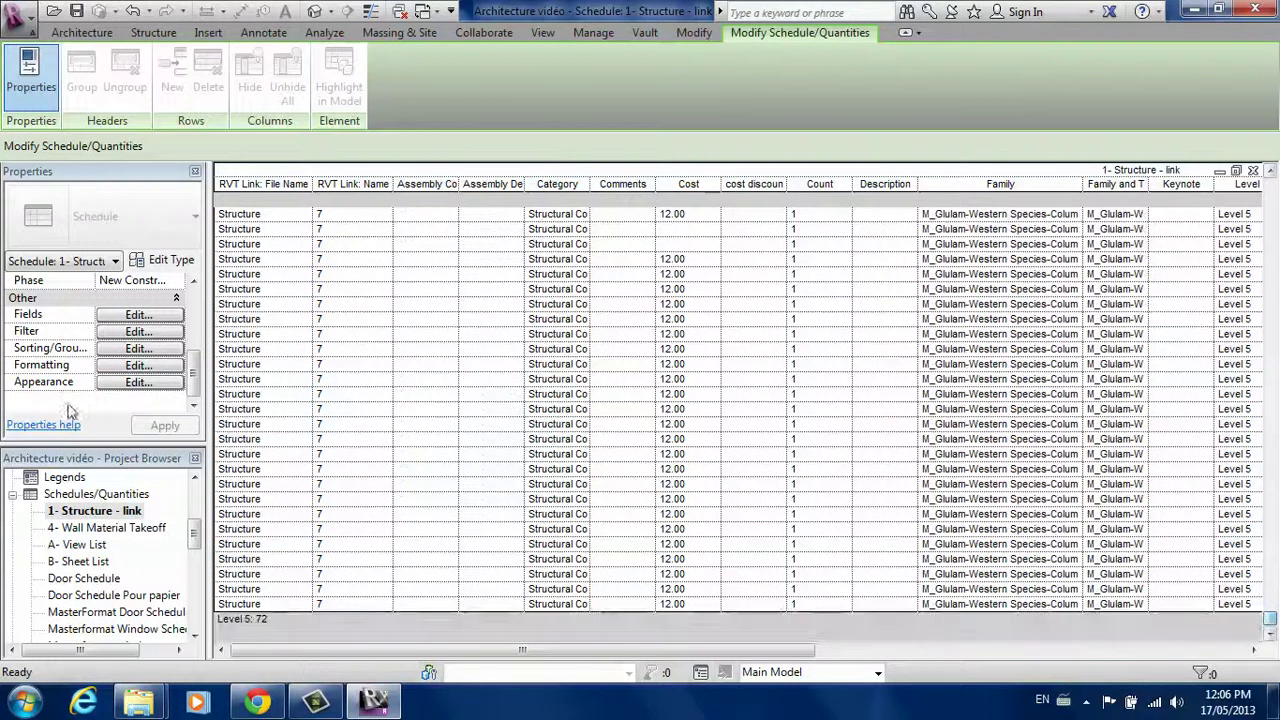
Step: Start a new multi-category schedule without saving the project, and limit its category filter list to Mechanical, Electrical and Piping
click(124, 514)
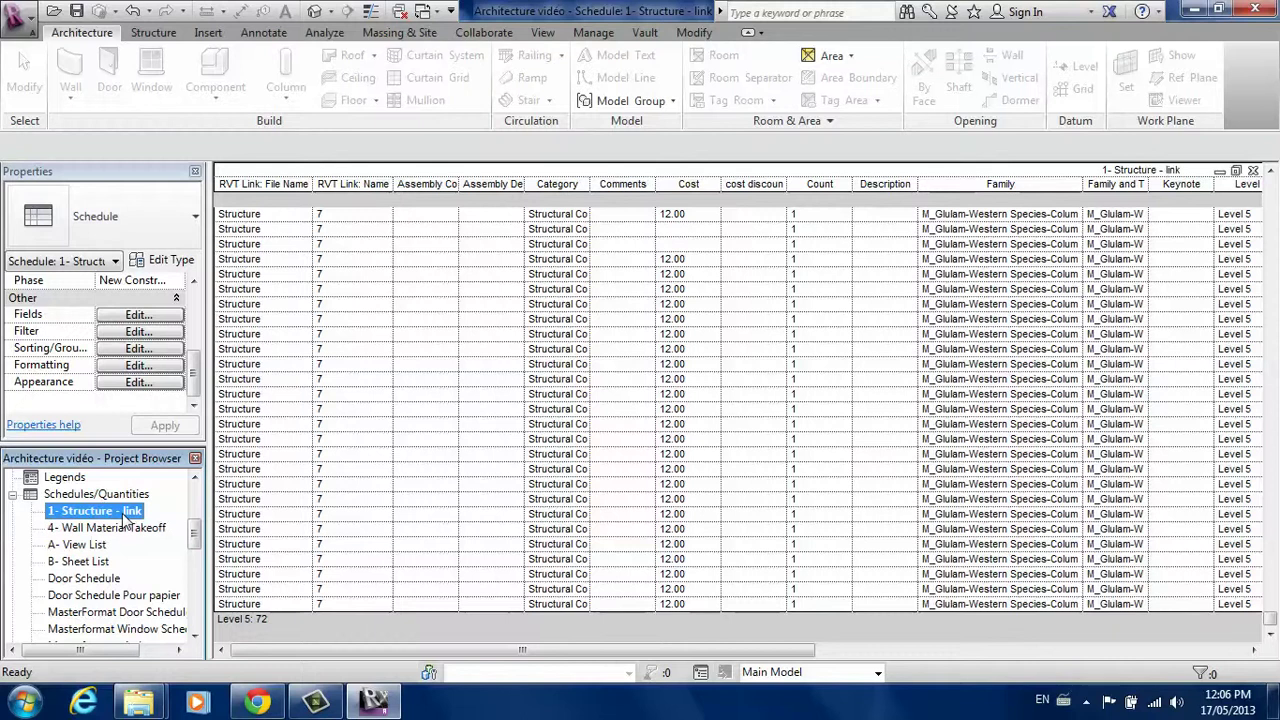
right_click(113, 496)
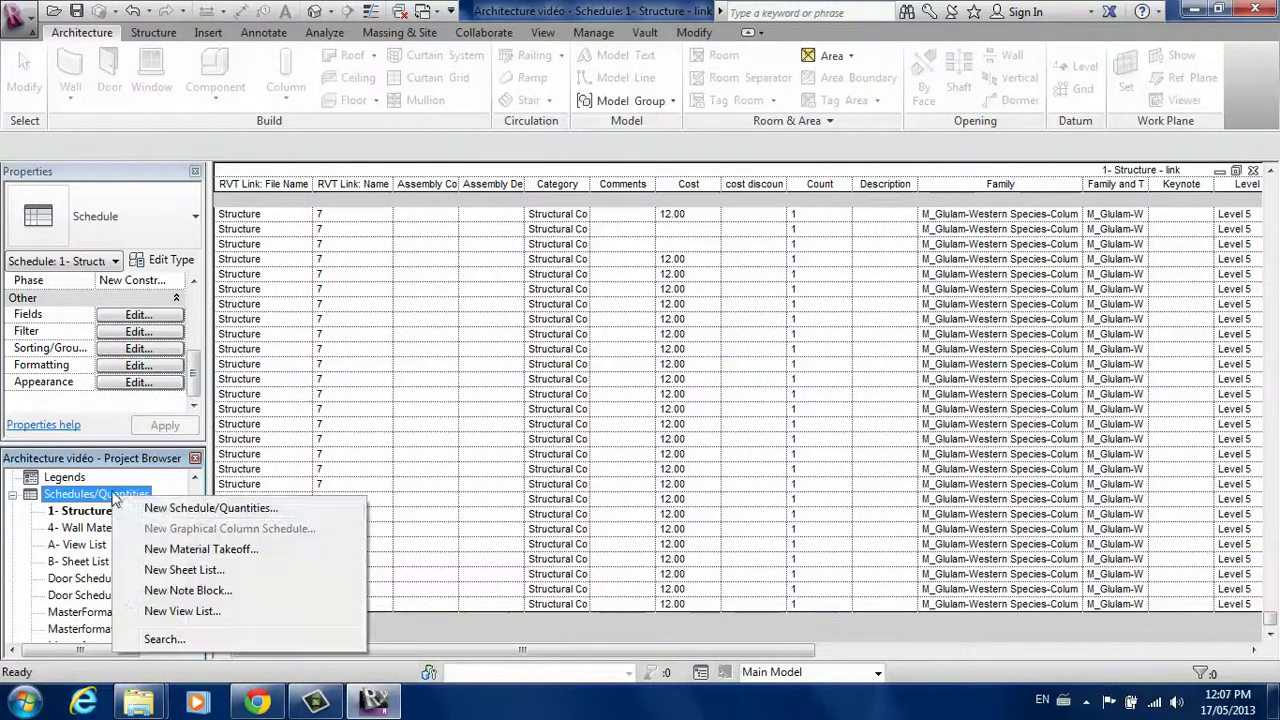
click(160, 508)
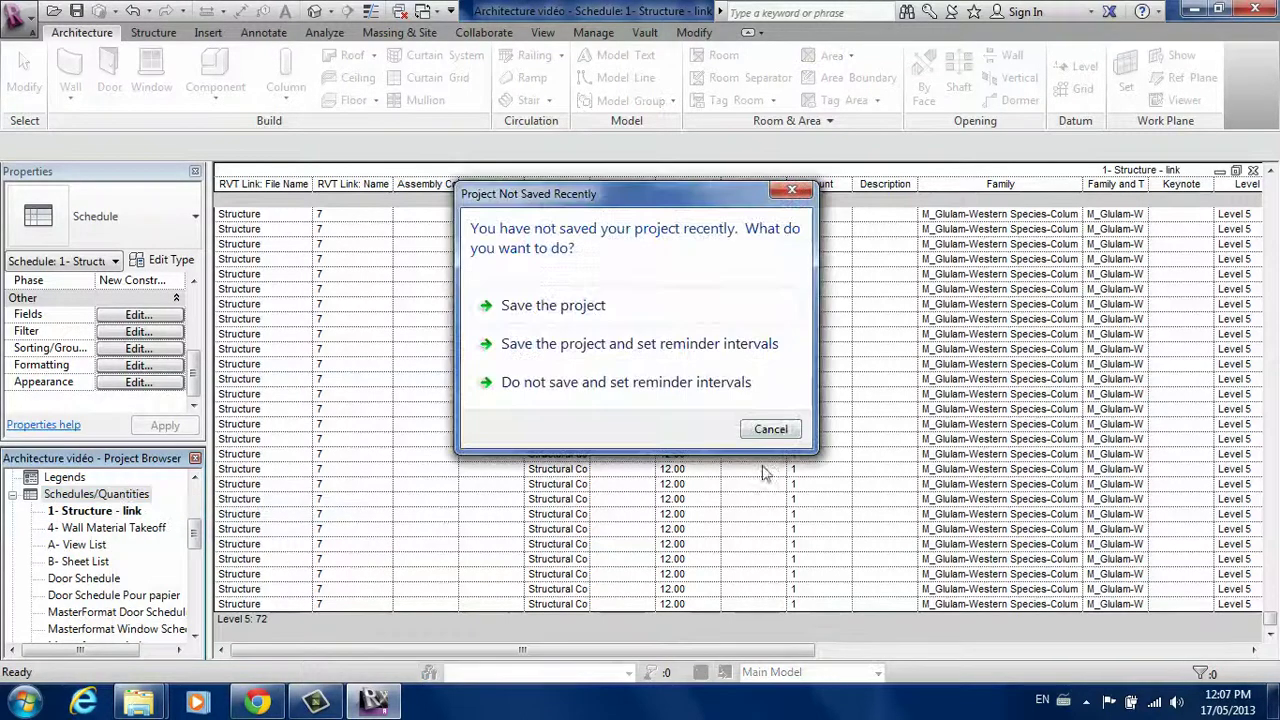
click(772, 429)
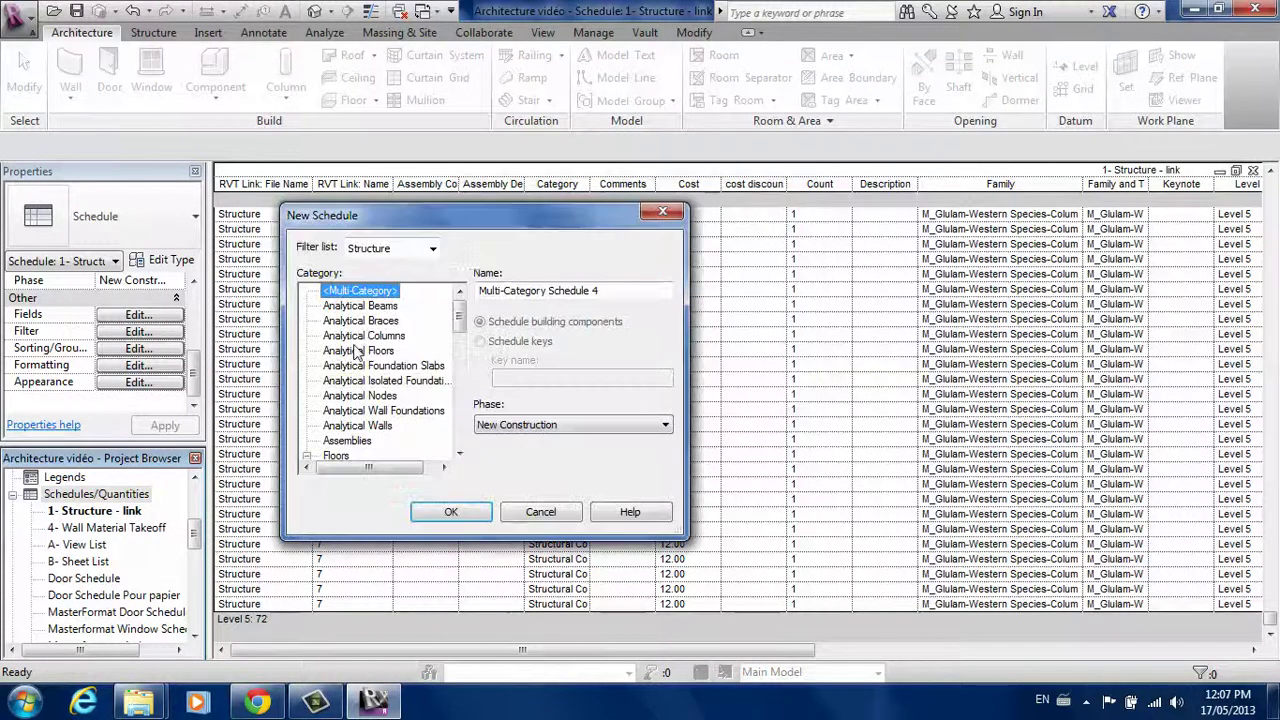
click(432, 248)
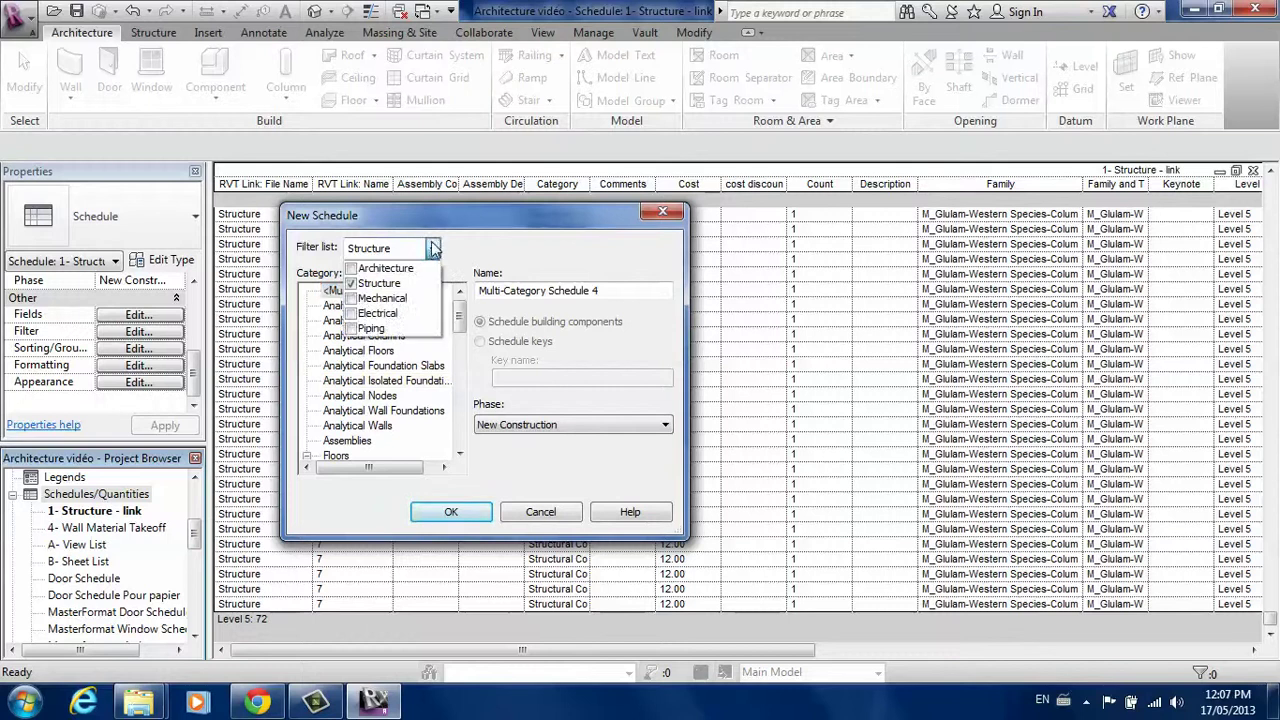
click(351, 328)
click(351, 283)
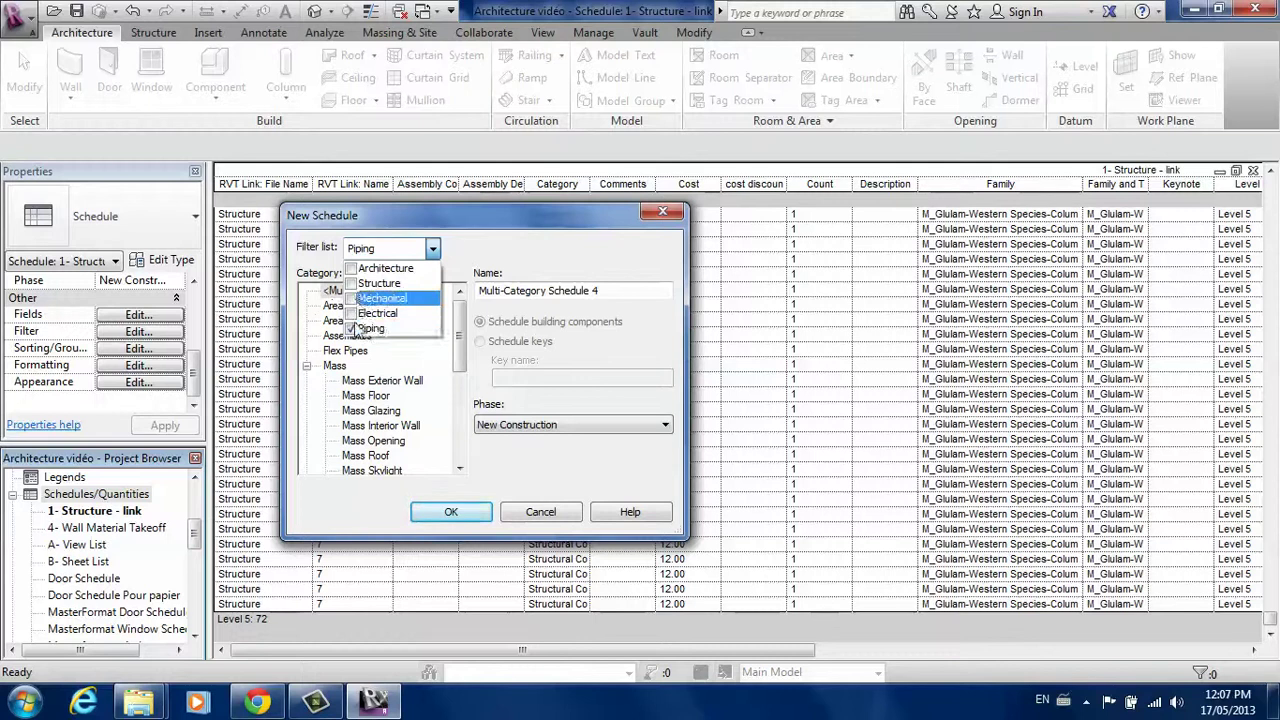
click(351, 298)
click(350, 314)
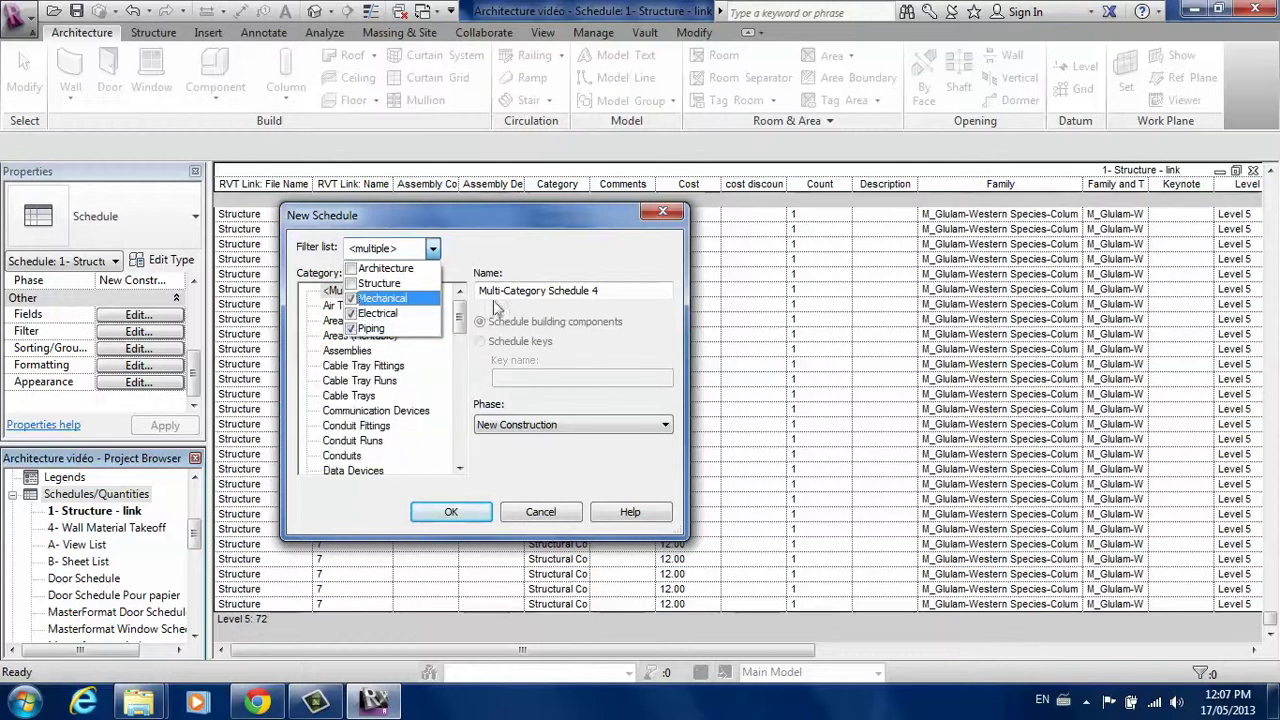
click(610, 295)
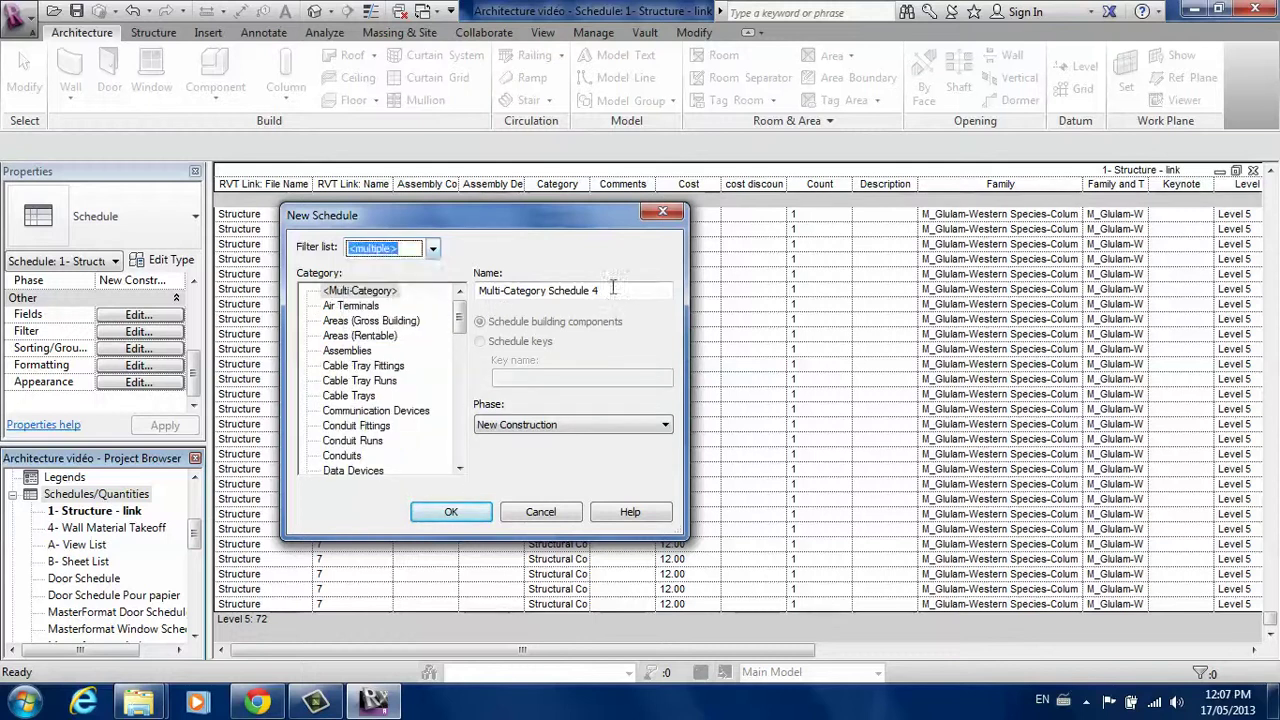
click(432, 249)
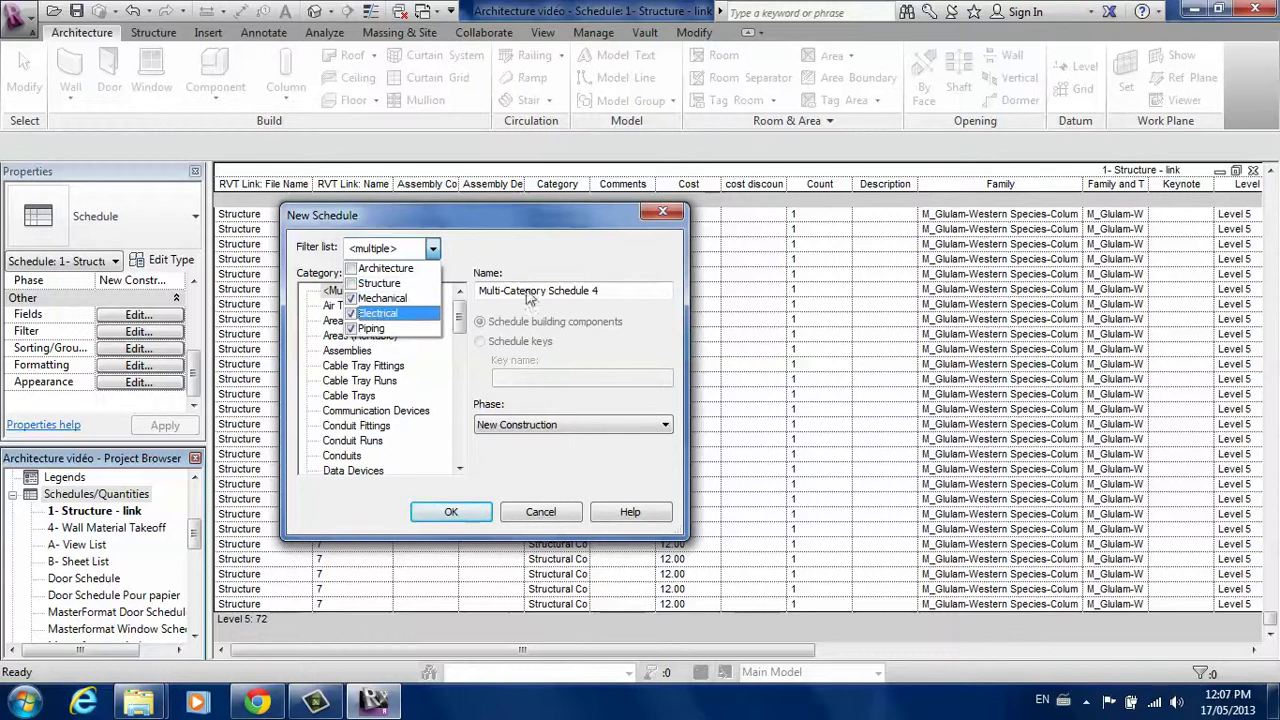
Step: Name the new multi-category schedule "2- MEP" and create it
click(592, 291)
click(607, 290)
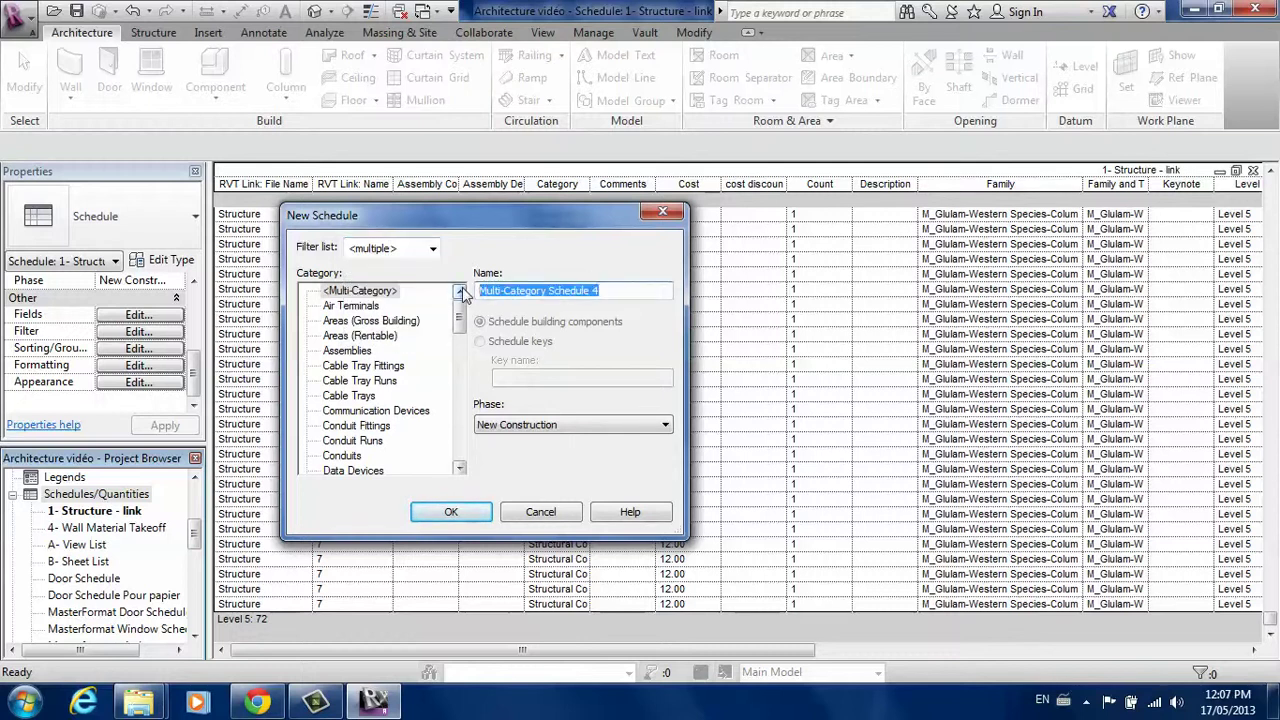
text(1-)
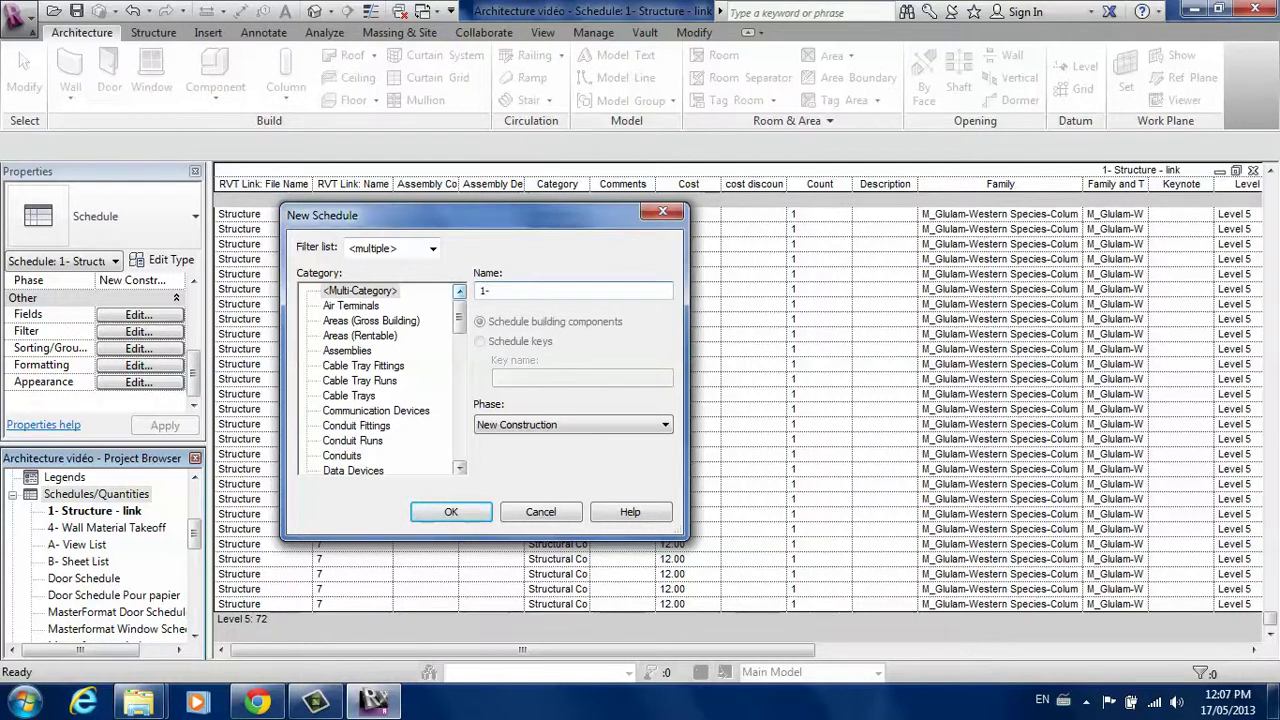
key(BackSpace)
key(BackSpace)
text(2- MEP)
click(458, 512)
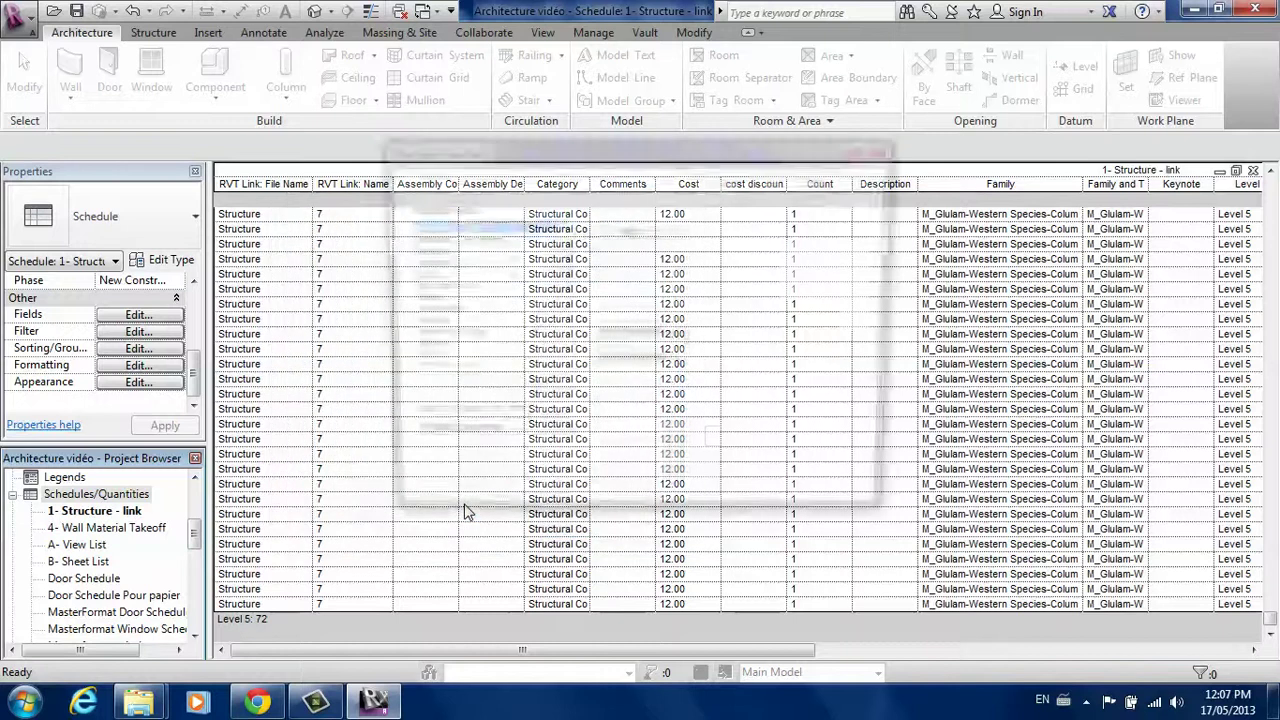
Step: Include elements in linked files and add all available Multiple Categories fields, from Assembly Code through URL, to the schedule
click(406, 469)
click(560, 441)
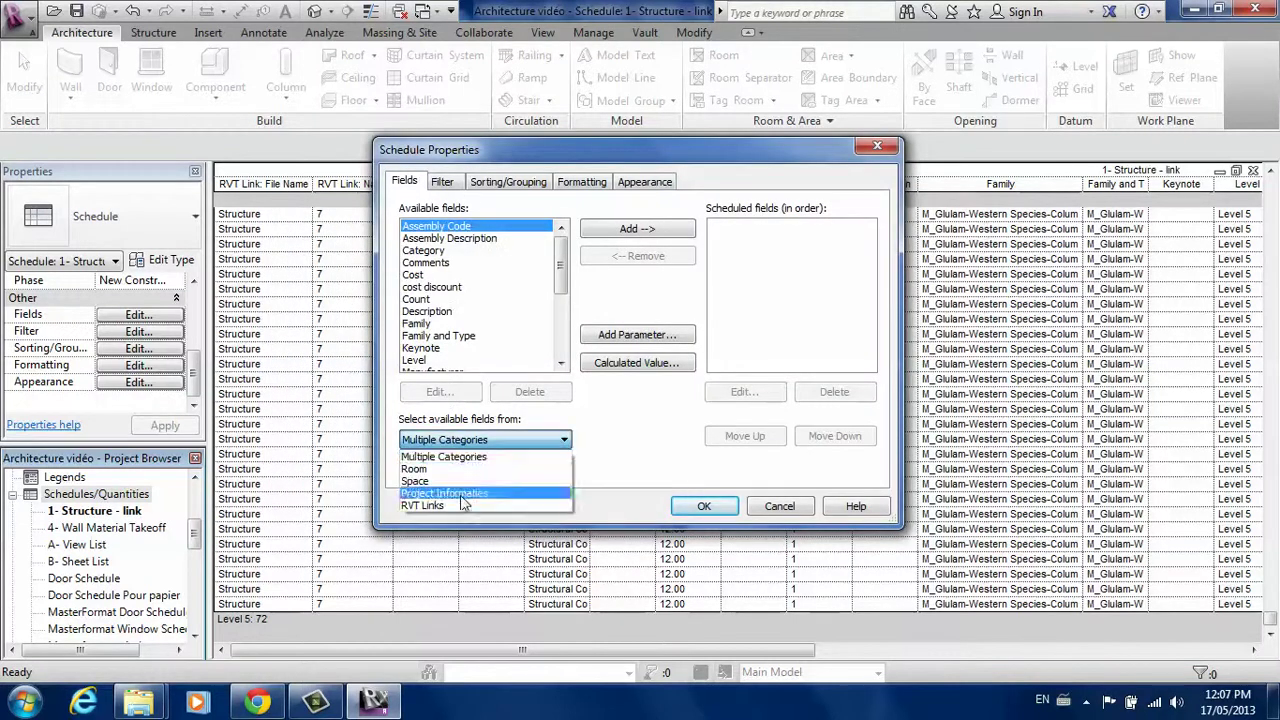
click(555, 452)
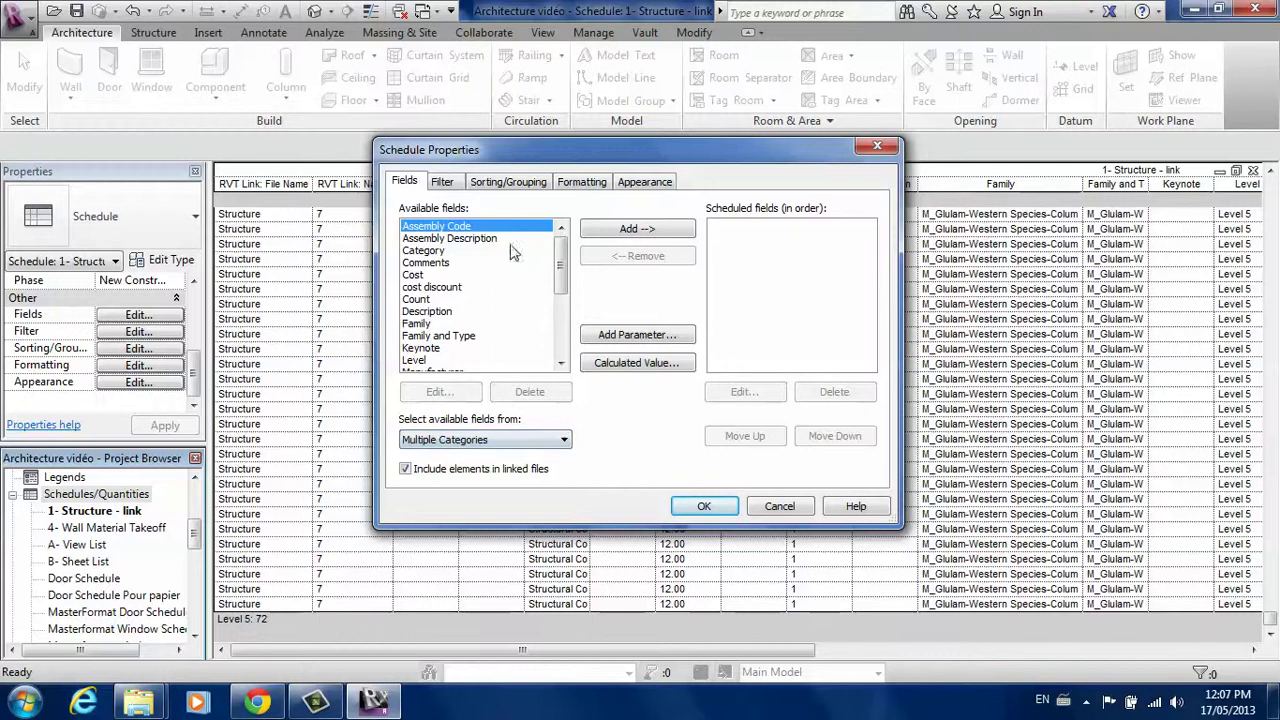
drag(563, 260, 563, 334)
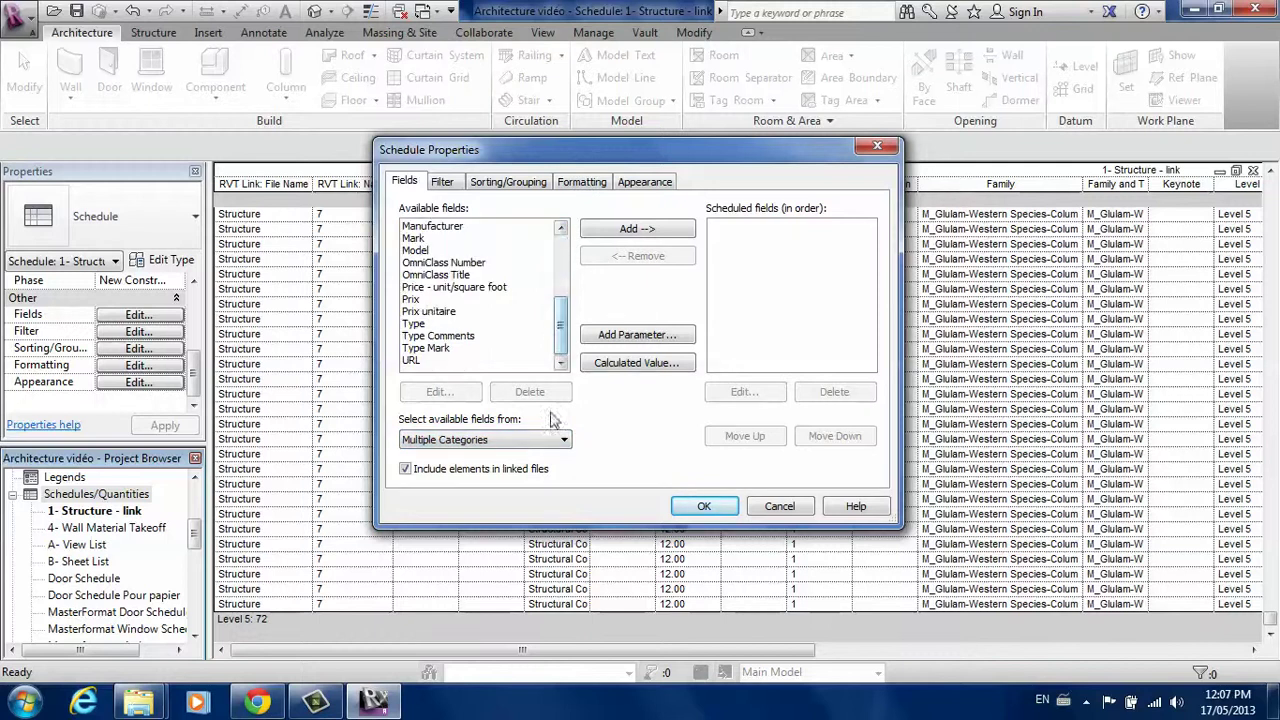
shift+click(418, 362)
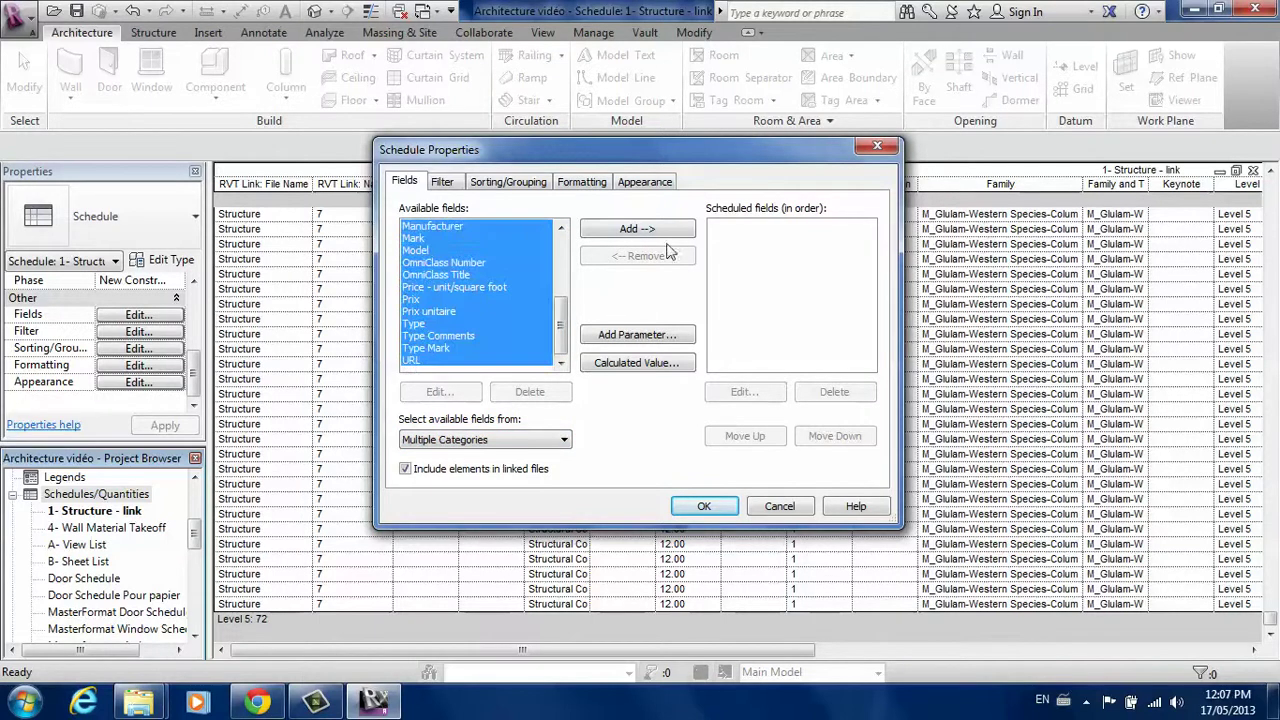
click(637, 229)
Step: Add the RVT Link: File Name and RVT Link: Name fields from RVT Links to the MEP schedule
click(522, 441)
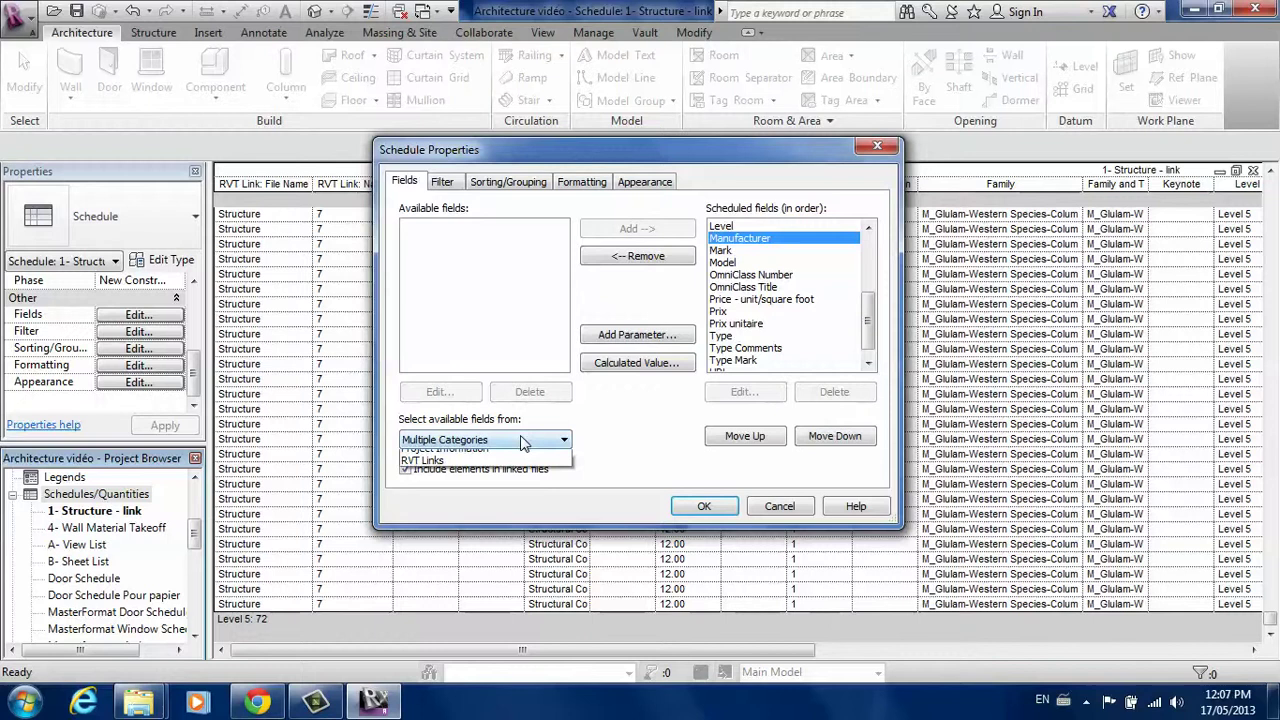
click(430, 506)
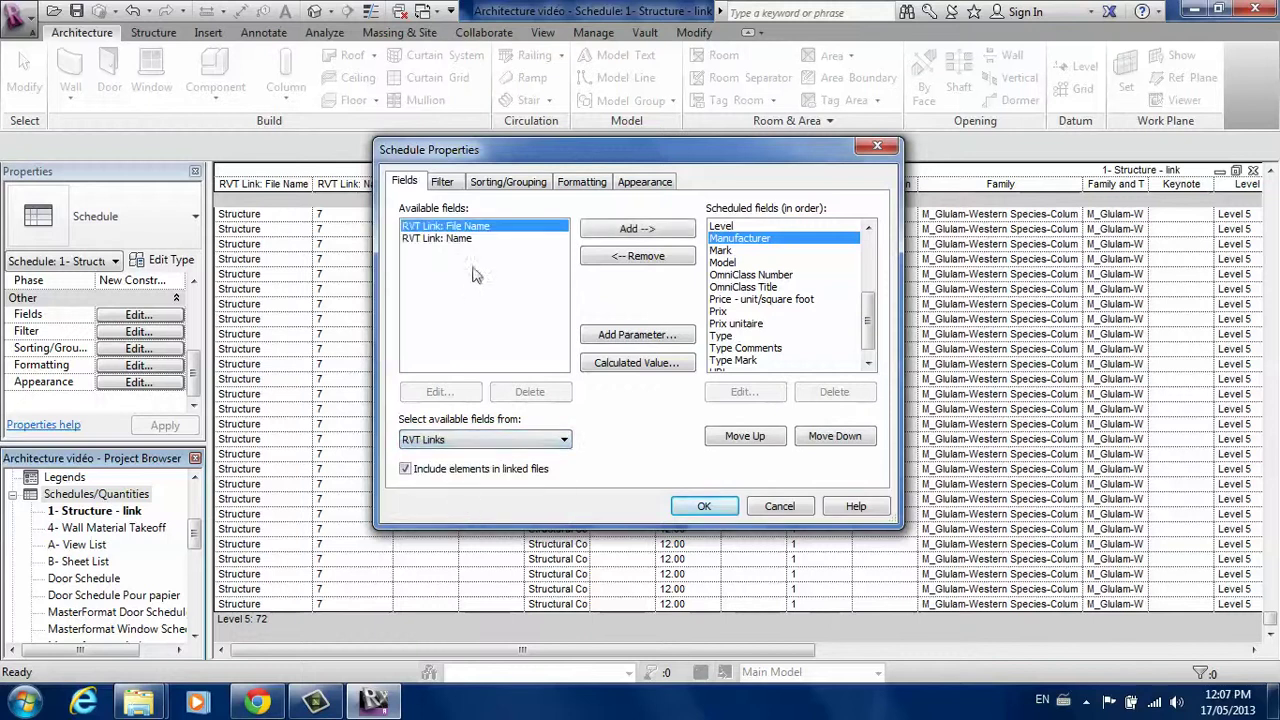
click(637, 229)
click(637, 229)
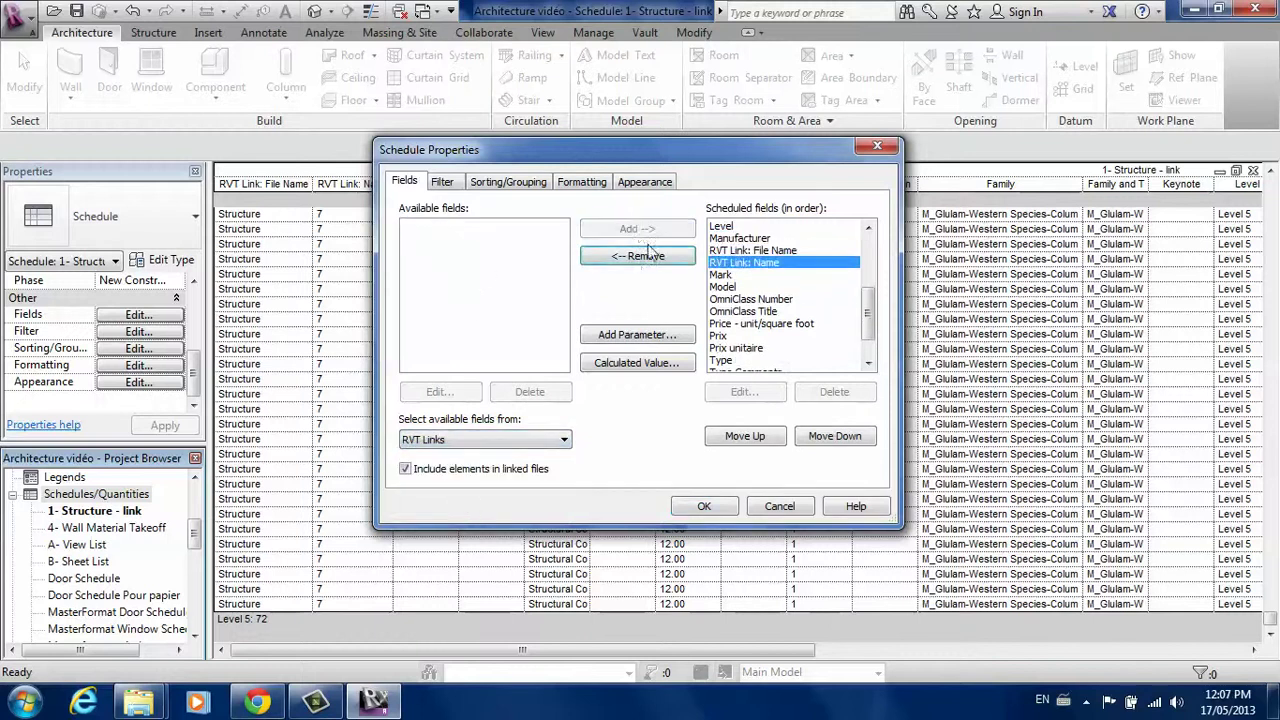
Step: Move both RVT Link fields together to the start of the MEP schedule's field order
shift+click(737, 250)
click(745, 436)
click(745, 436)
click(745, 436)
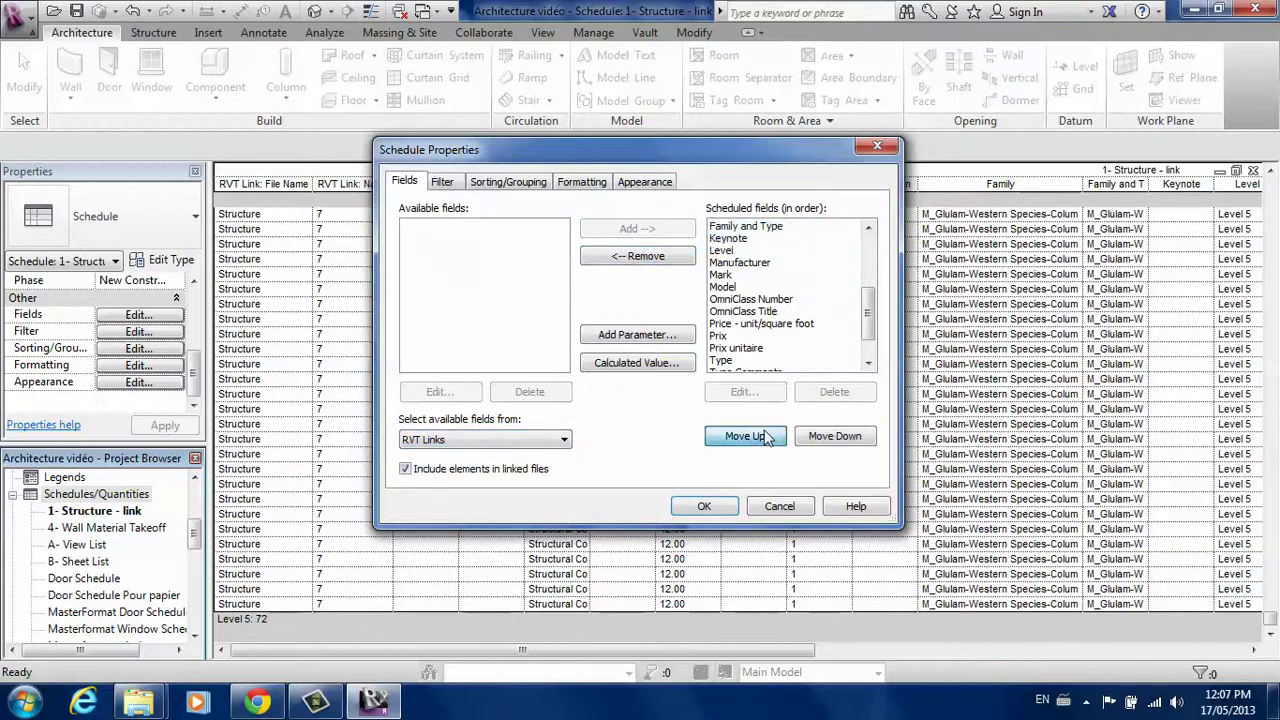
click(762, 438)
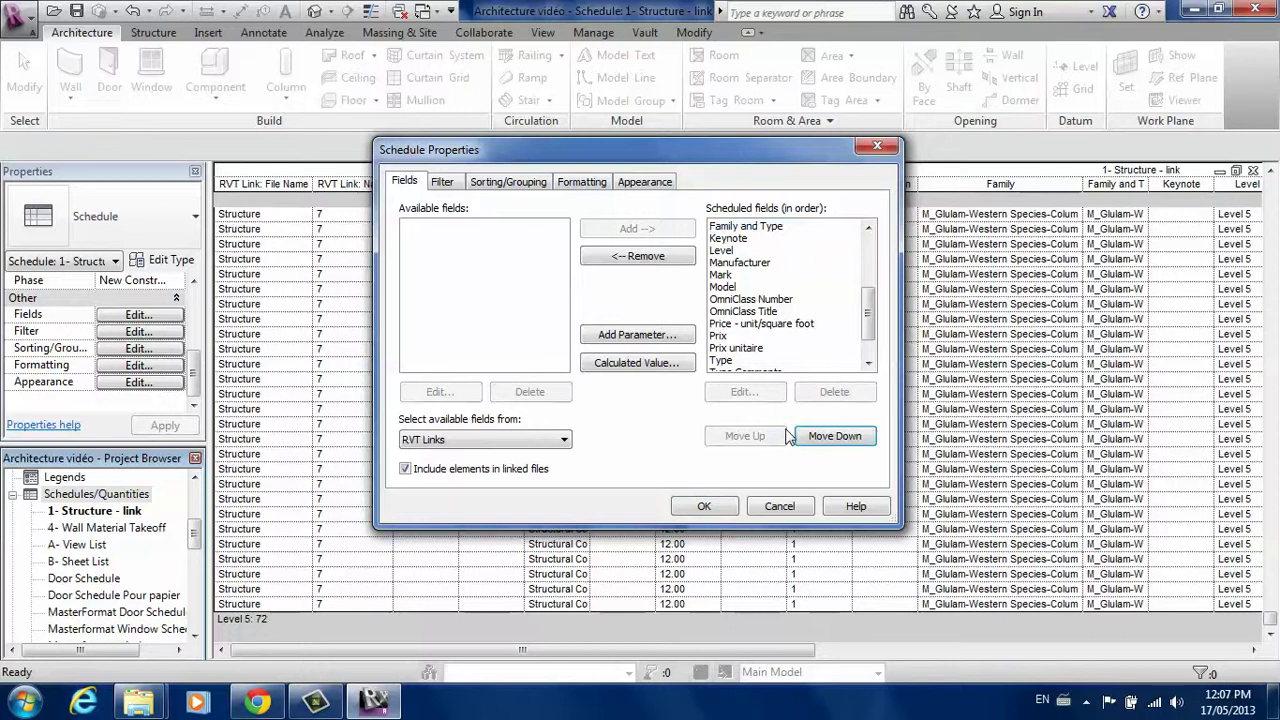
Step: Filter the MEP schedule to elements whose RVT Link: File Name contains "MEP" and generate the schedule
click(442, 182)
click(557, 212)
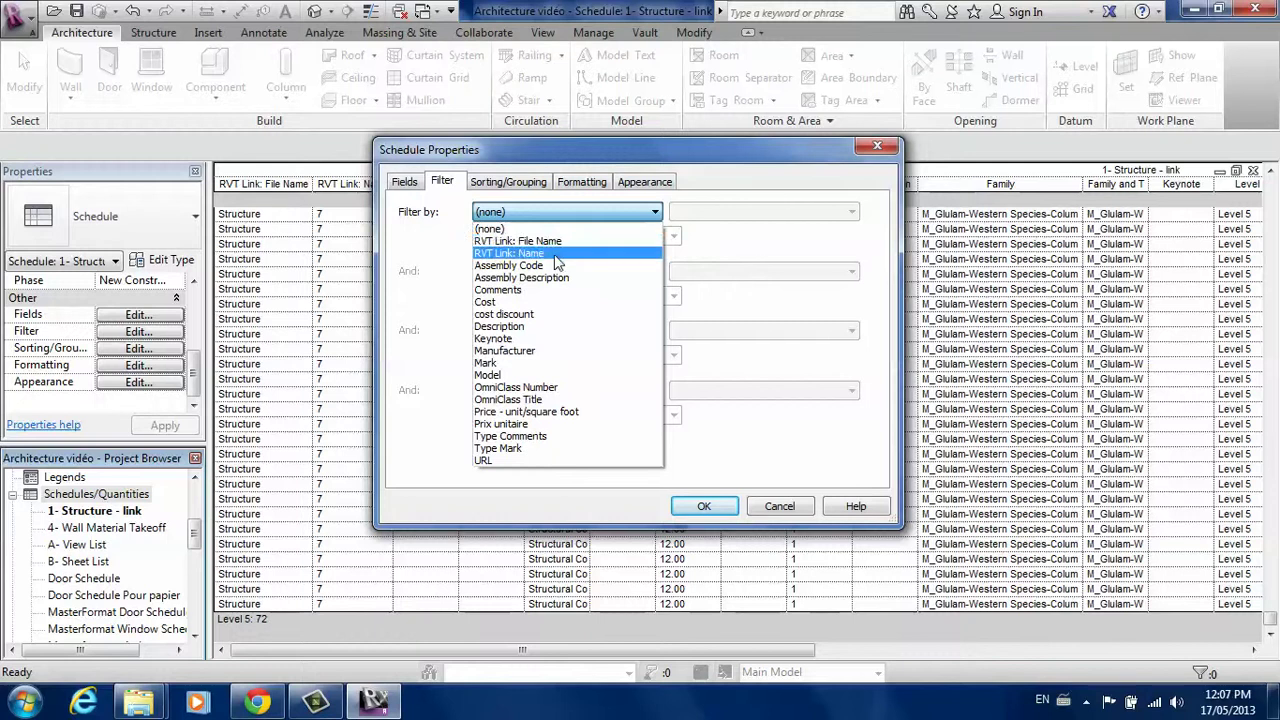
click(553, 243)
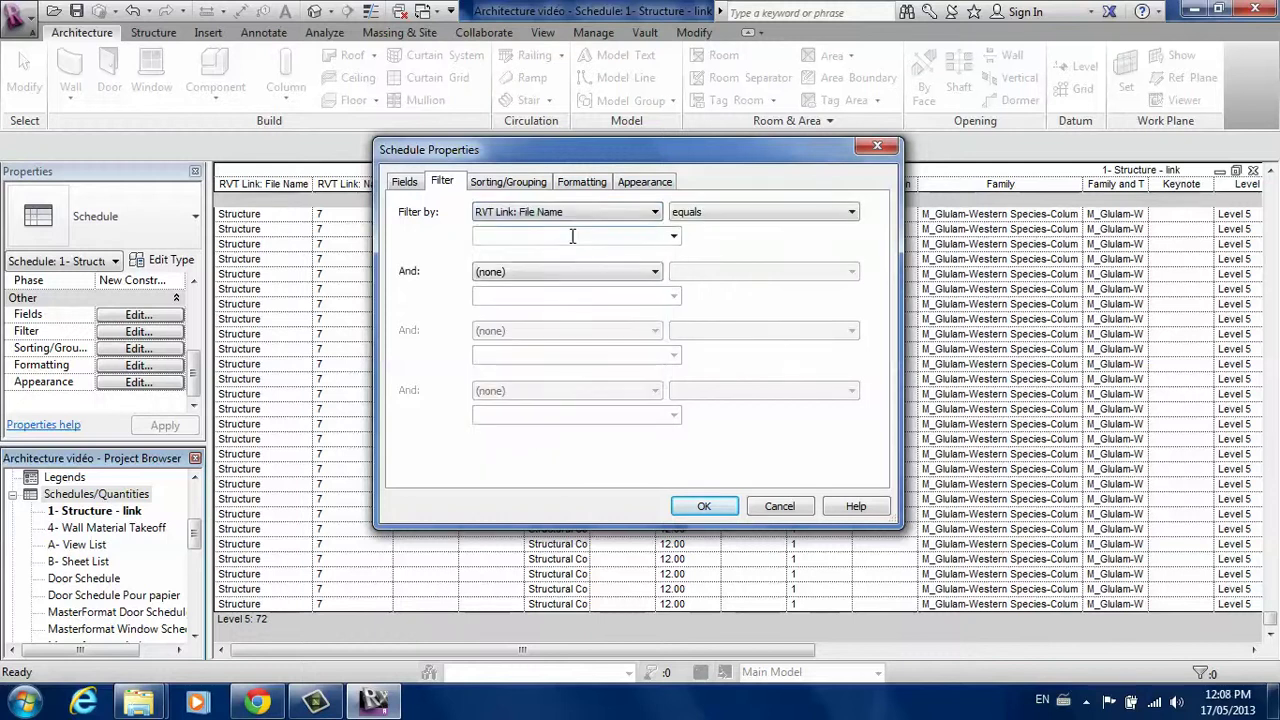
click(730, 212)
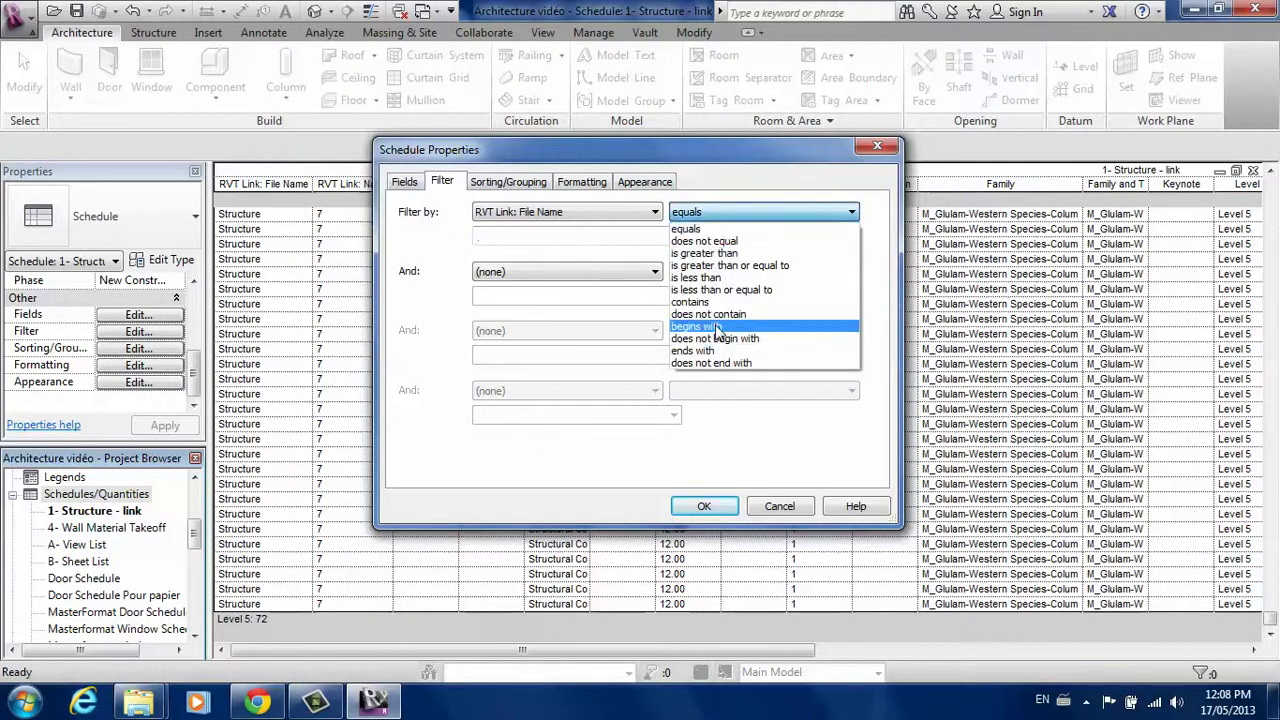
click(700, 302)
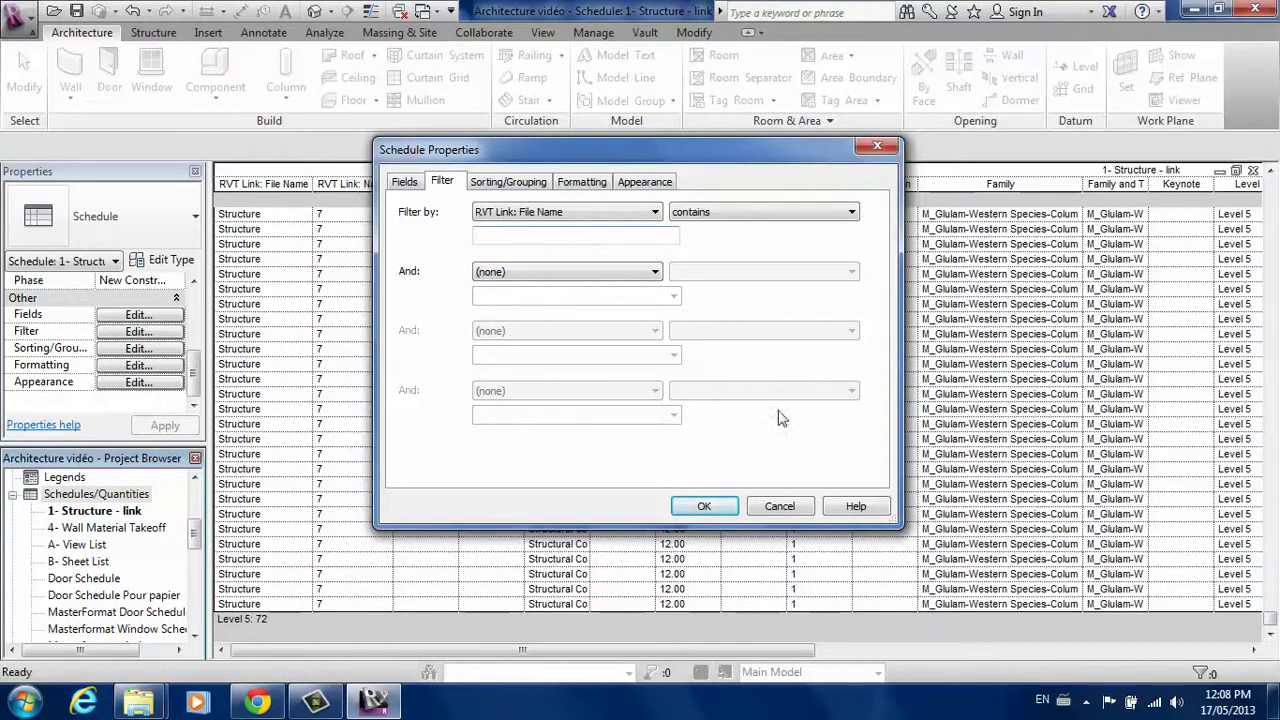
click(779, 506)
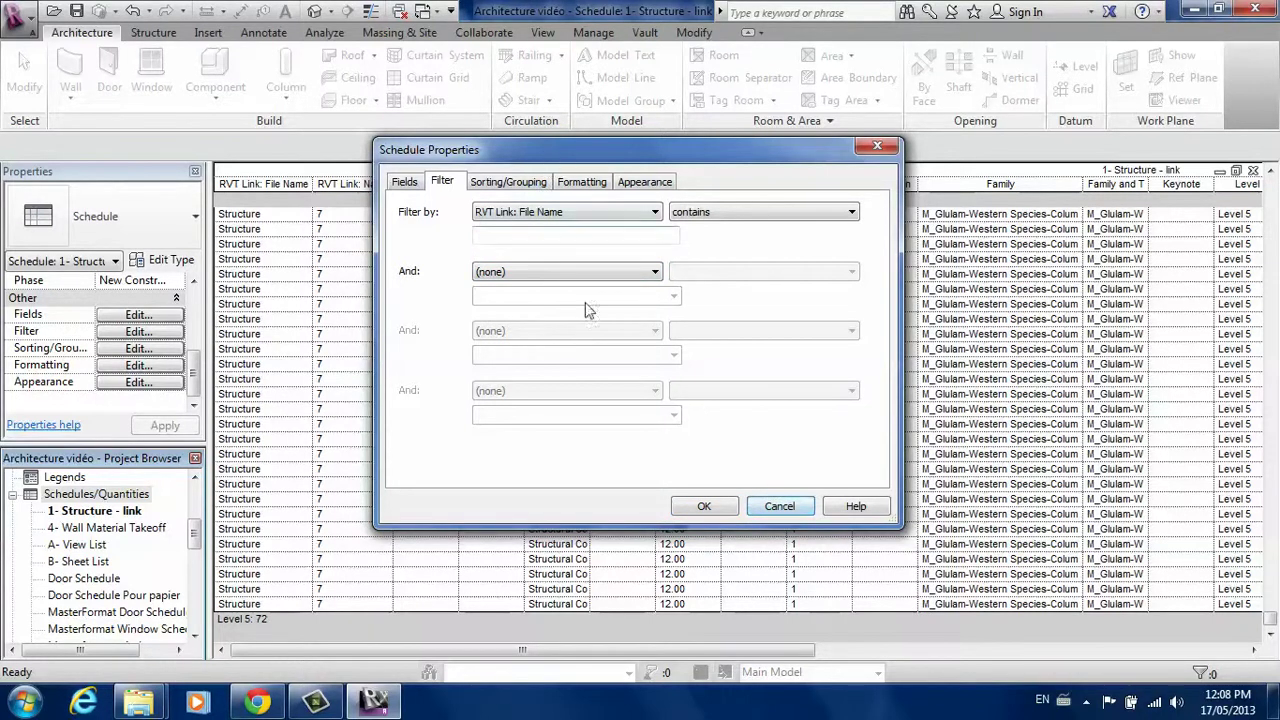
click(530, 232)
text(MEP)
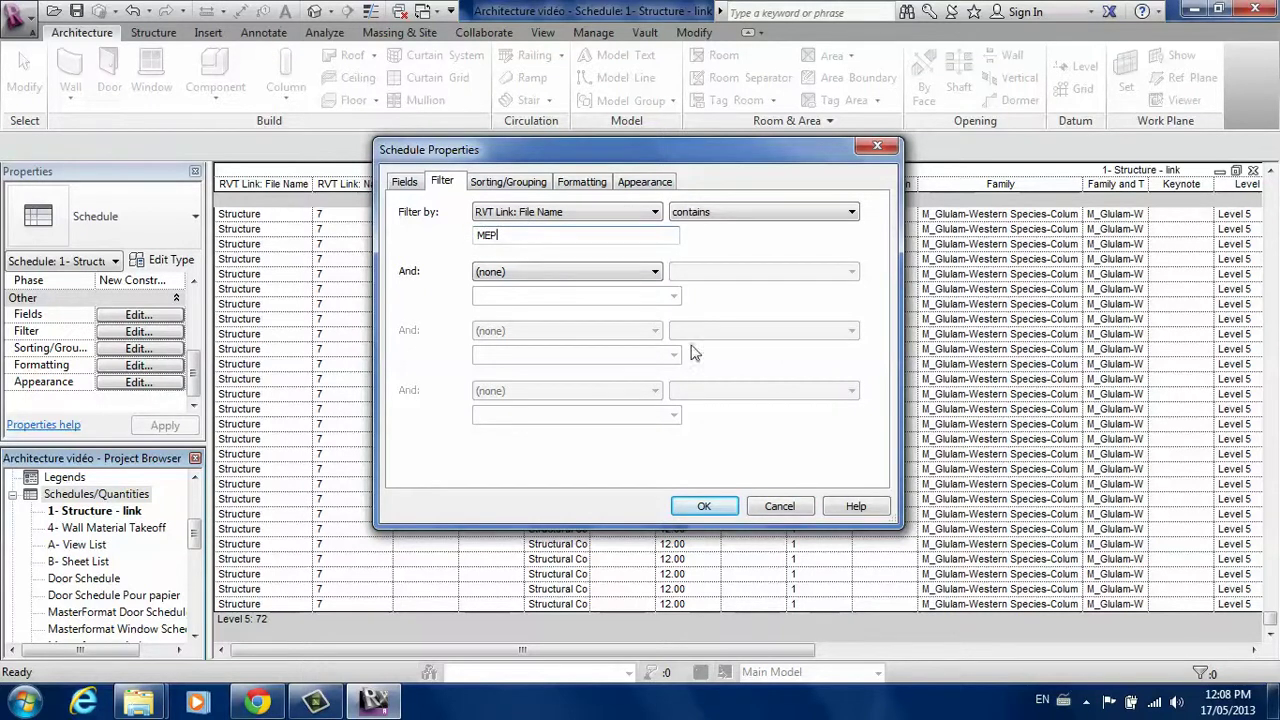
click(712, 507)
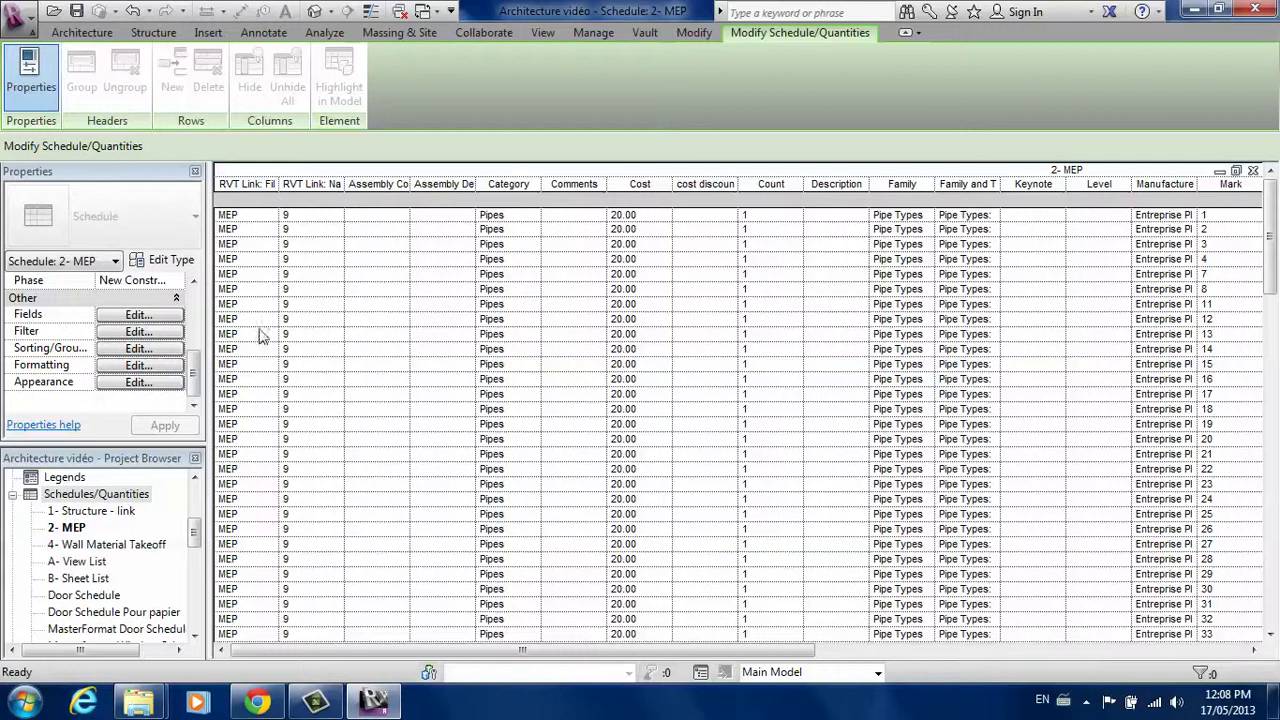
mouse_move(1273, 213)
mouse_down()
mouse_move(1270, 566)
mouse_move(1270, 233)
mouse_up()
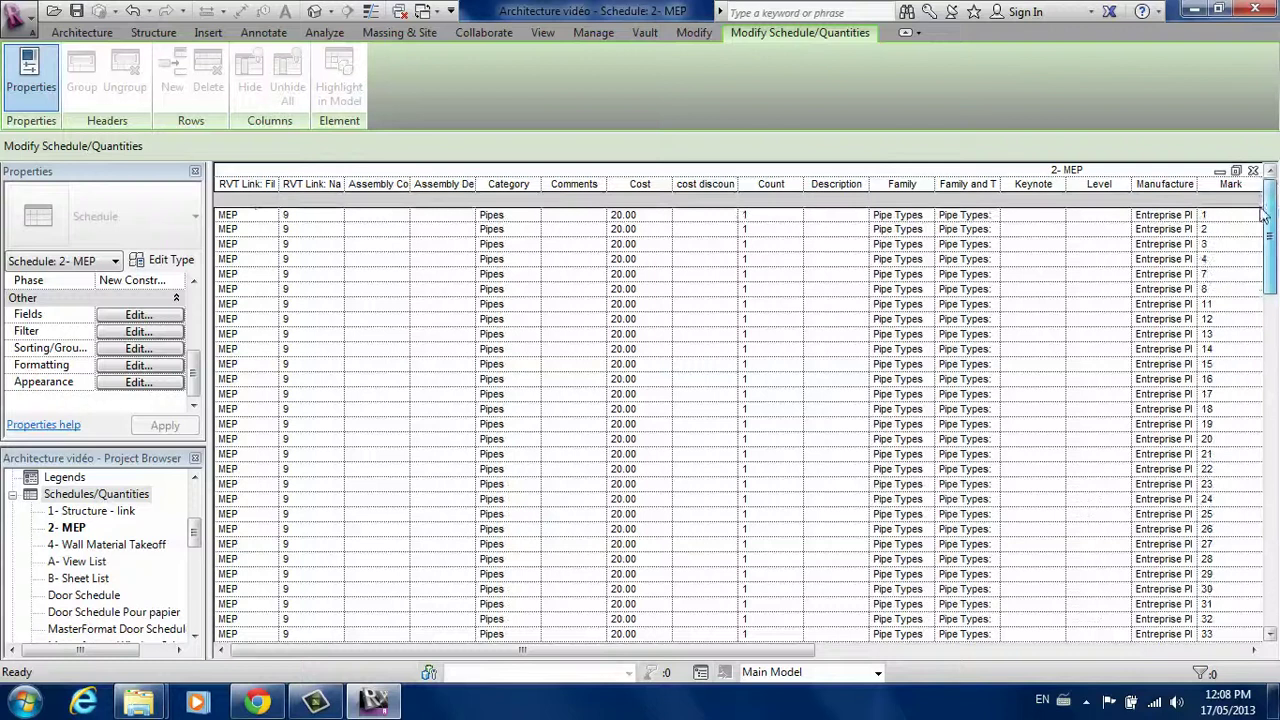
Step: Start a new multi-category schedule and include the Architecture and Structure disciplines in the category filter list
click(68, 529)
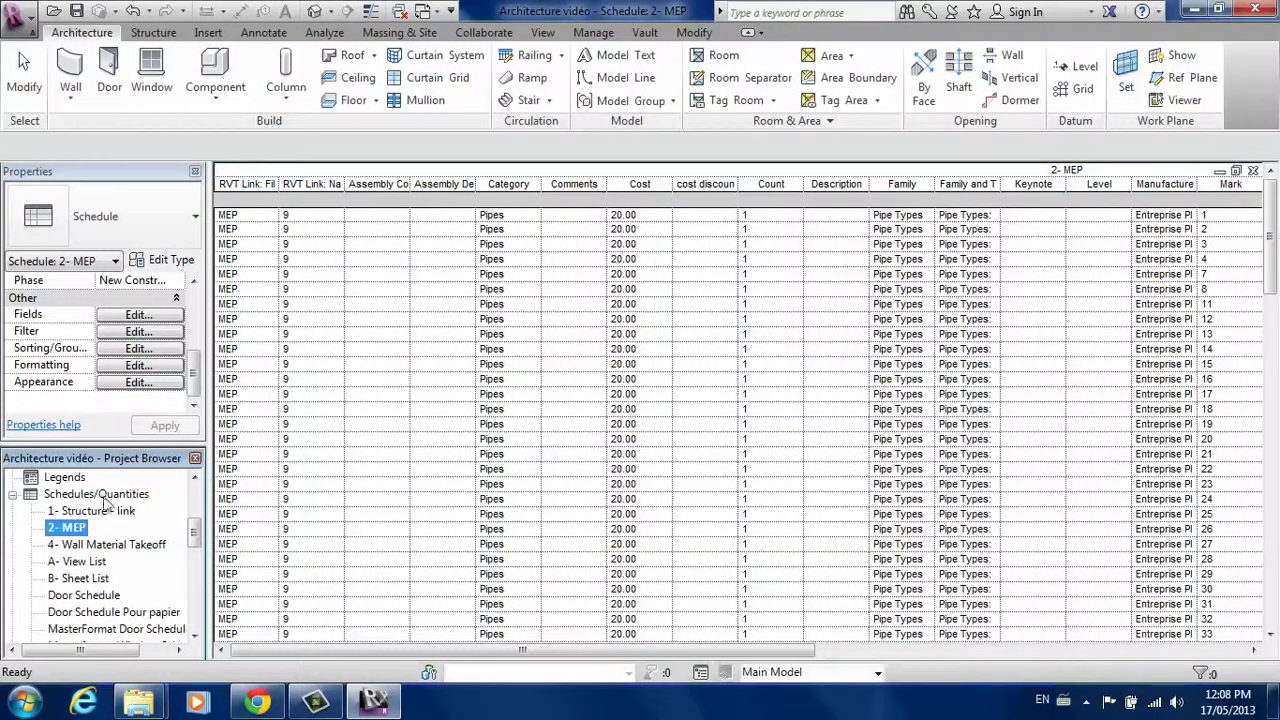
click(104, 496)
right_click(104, 496)
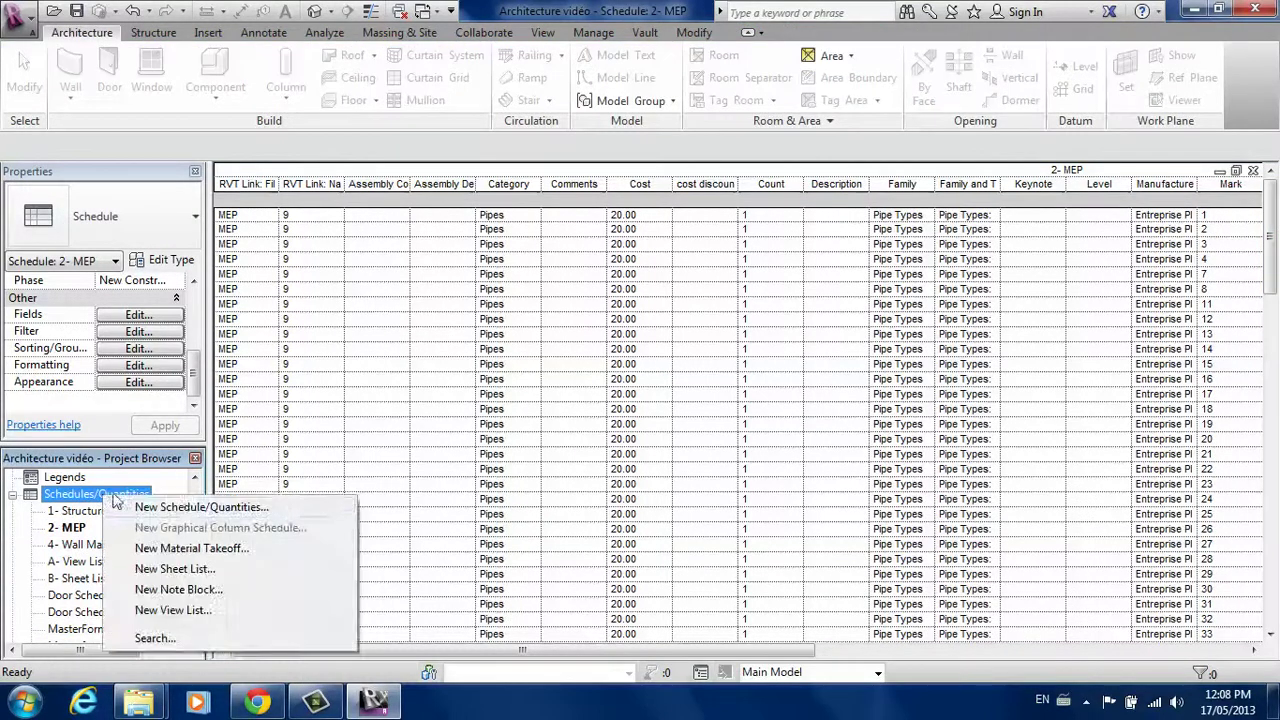
click(184, 509)
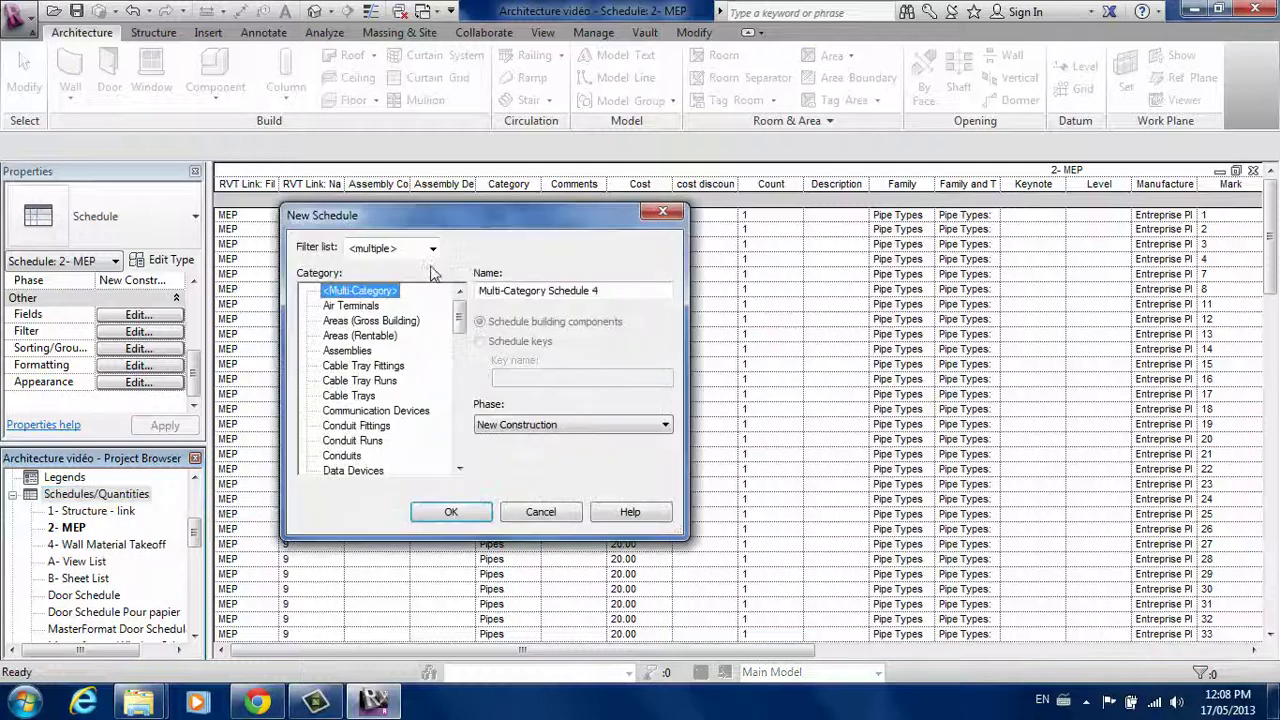
click(432, 250)
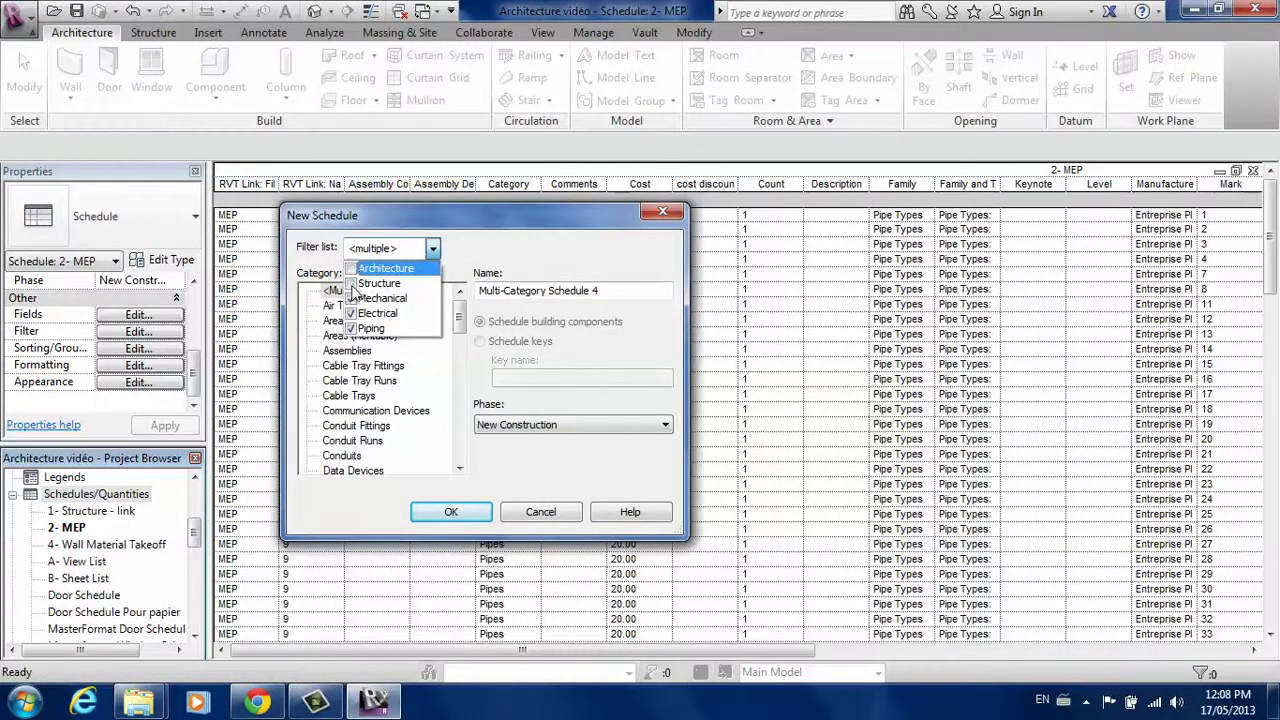
click(351, 268)
click(352, 284)
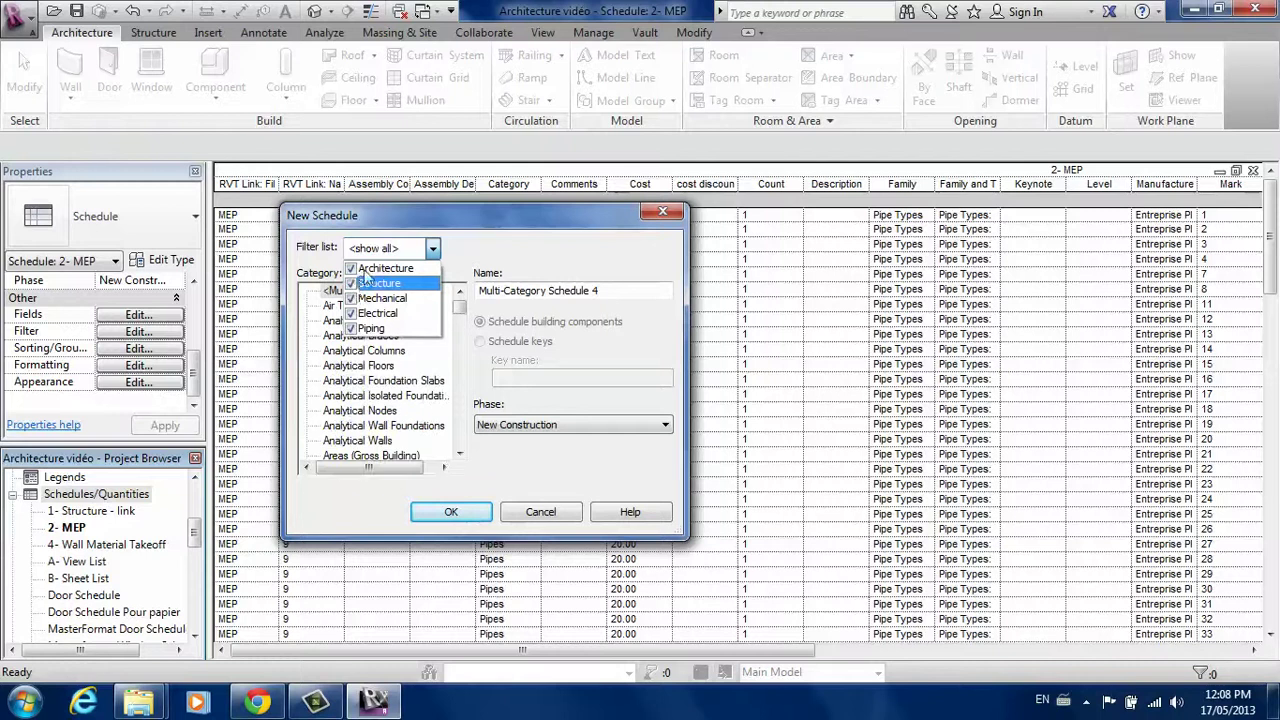
click(490, 220)
key(Tab)
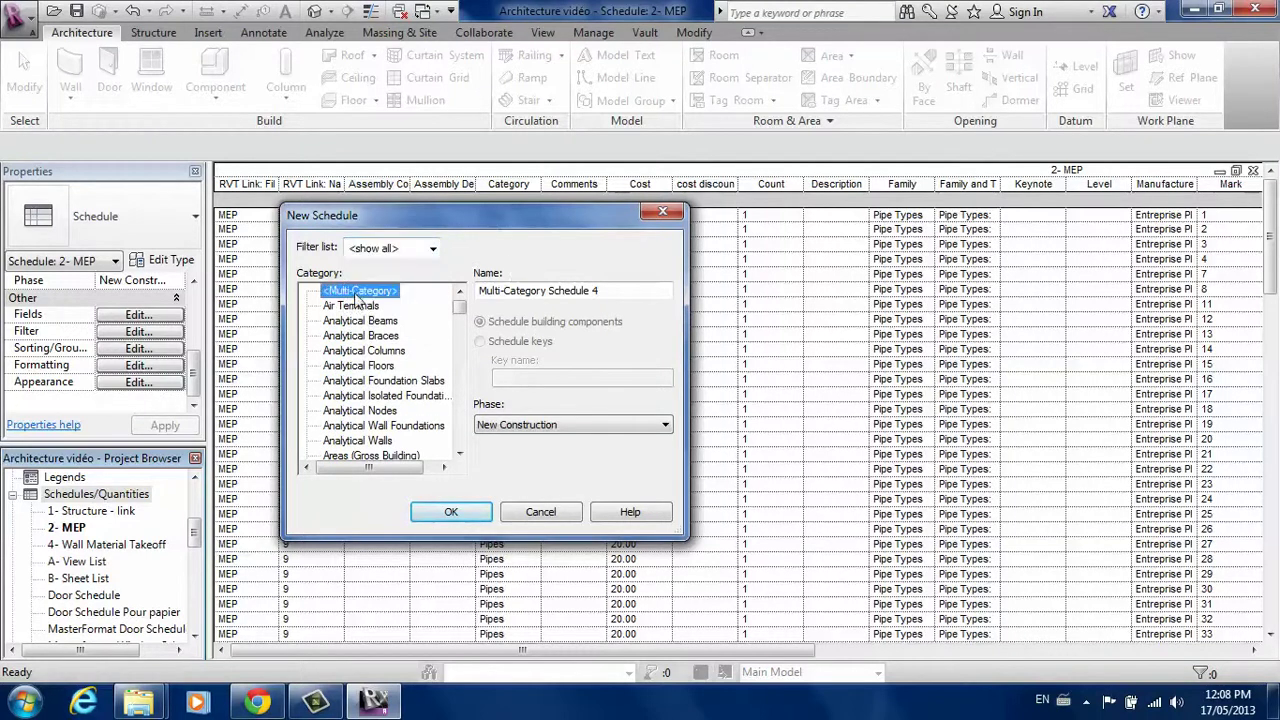
Step: Name the new multi-category schedule "3- Multi category 1" and create it
drag(643, 290, 476, 290)
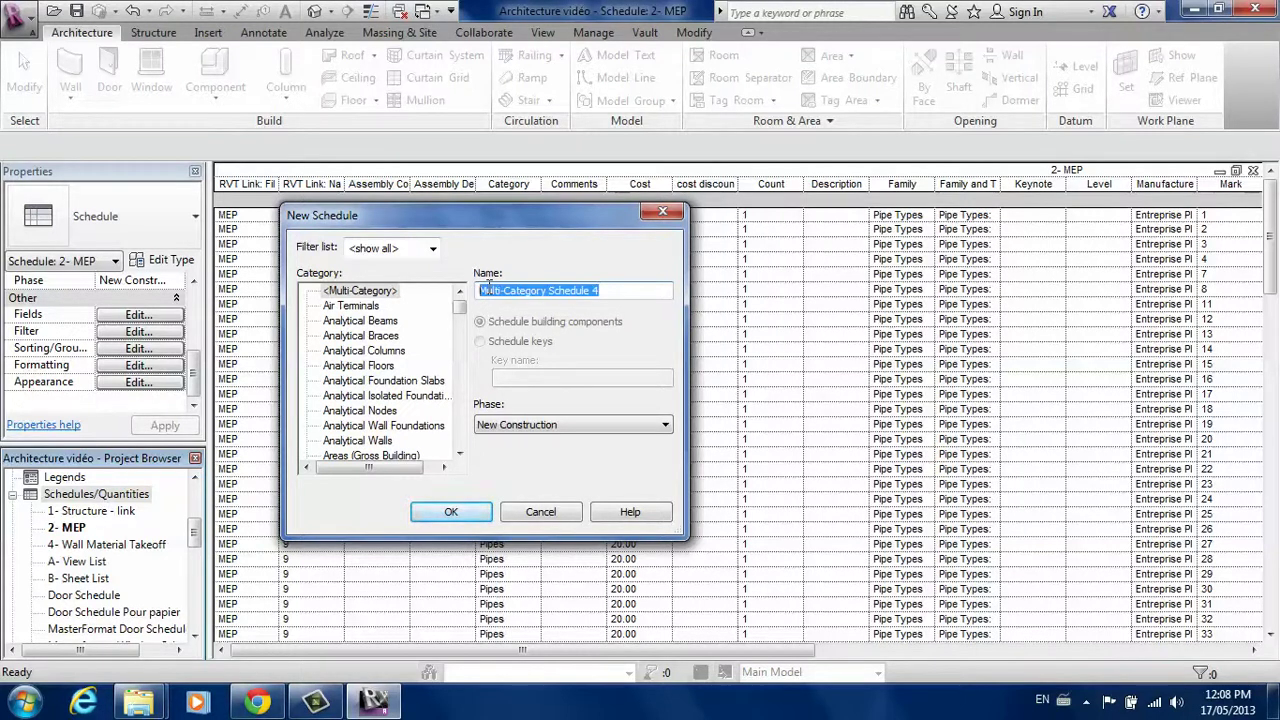
text(3-)
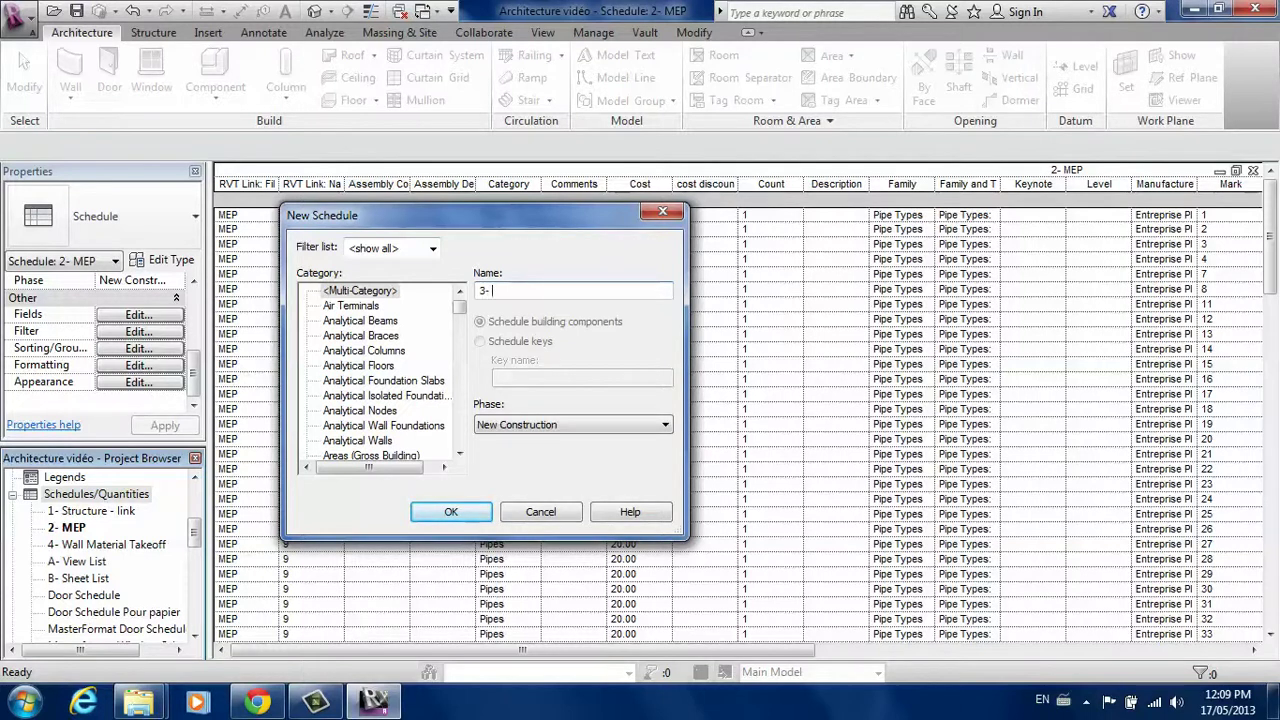
text(ulti category 1)
click(451, 512)
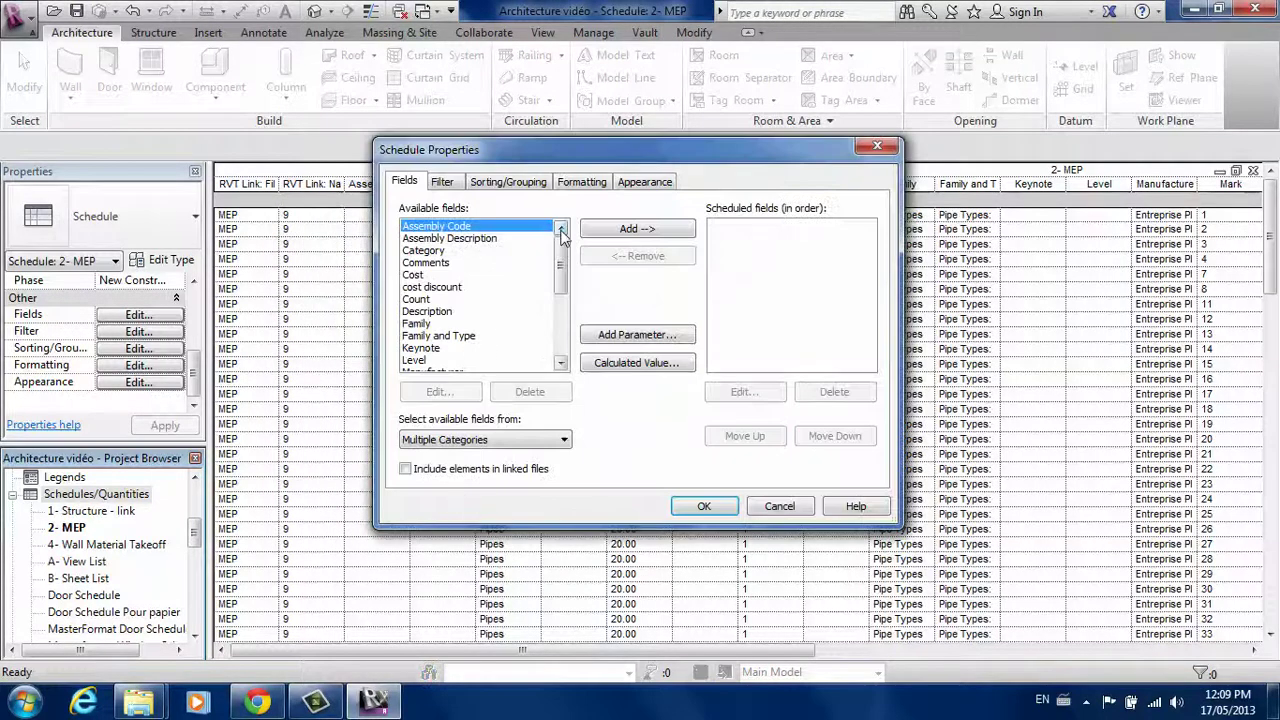
Step: Include elements in linked files and add the RVT Link: File Name and RVT Link: Name fields to the schedule
click(503, 440)
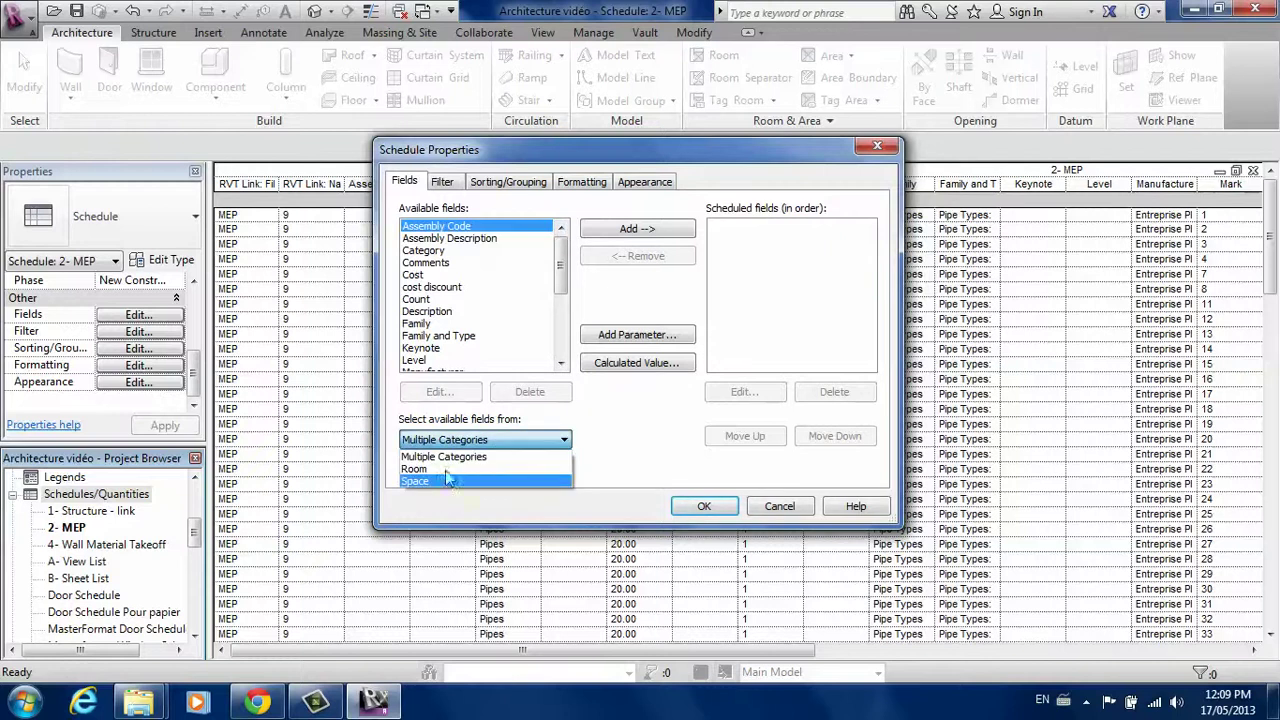
click(532, 447)
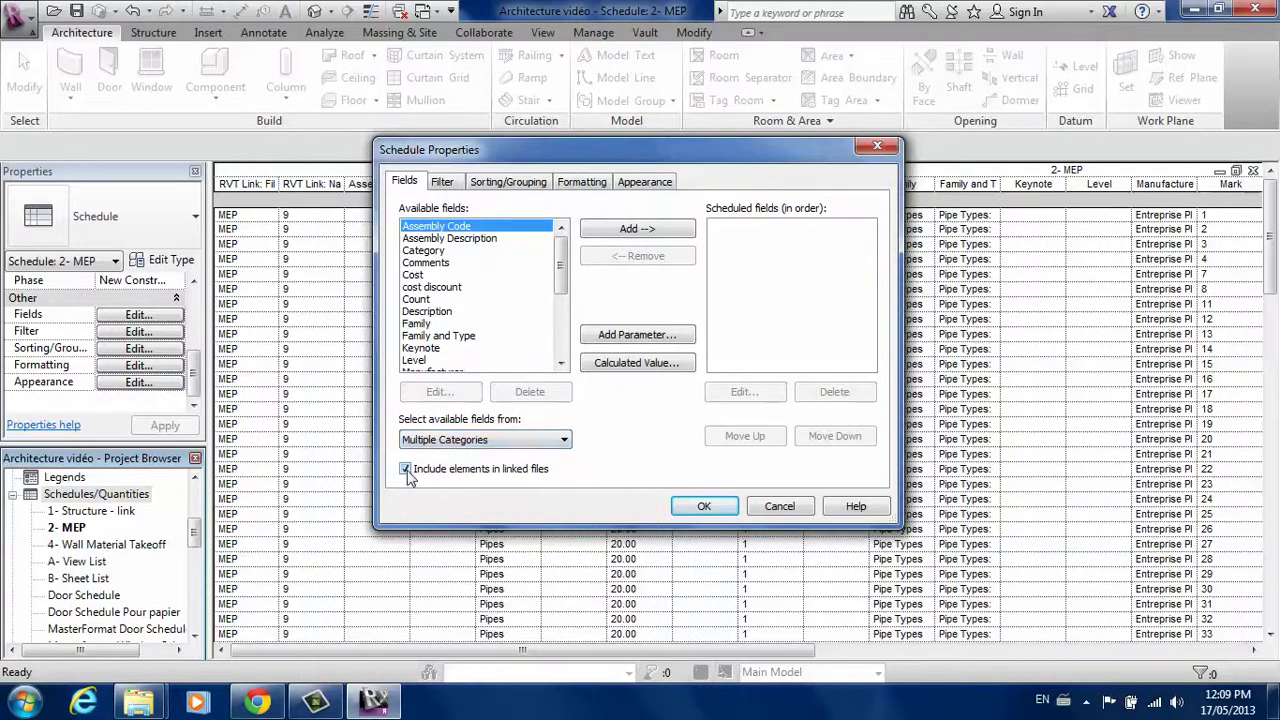
click(487, 445)
click(435, 500)
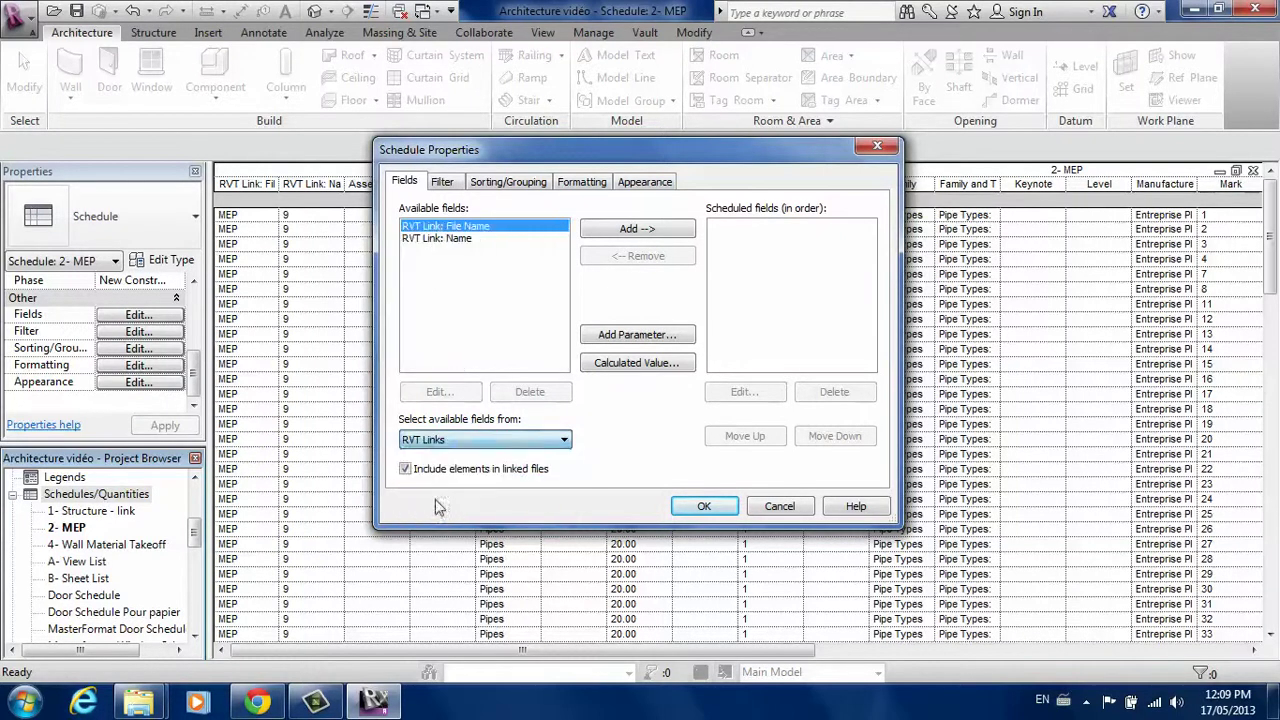
click(621, 231)
click(622, 231)
Step: Add all Multiple Categories fields, from Assembly Code through URL, after the RVT Link fields and generate the unfiltered schedule
click(487, 440)
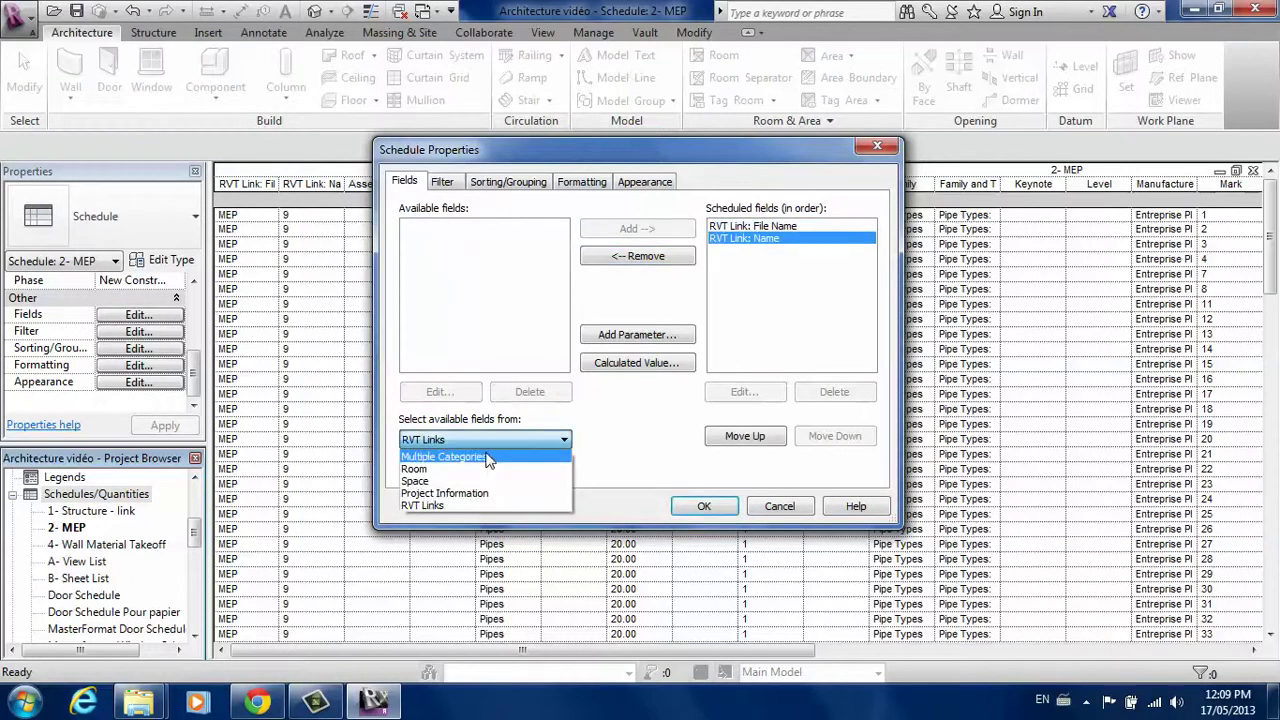
click(489, 453)
drag(555, 260, 560, 335)
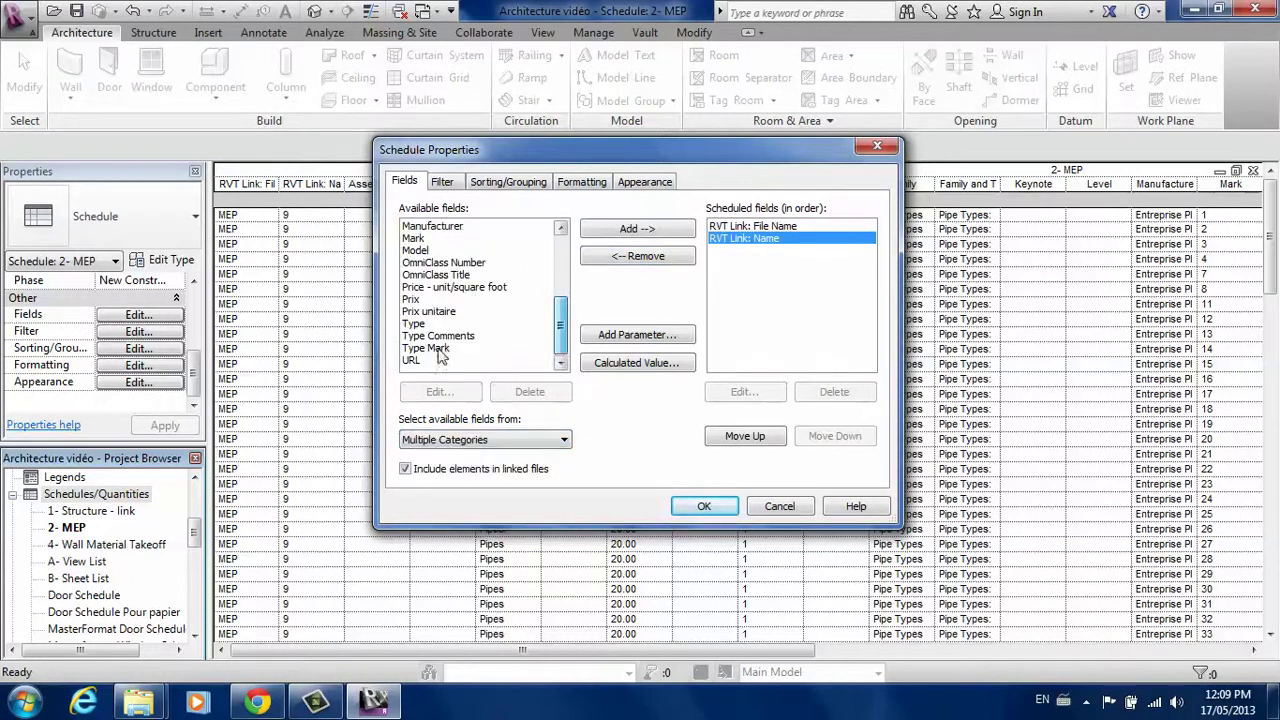
shift+click(411, 360)
click(639, 229)
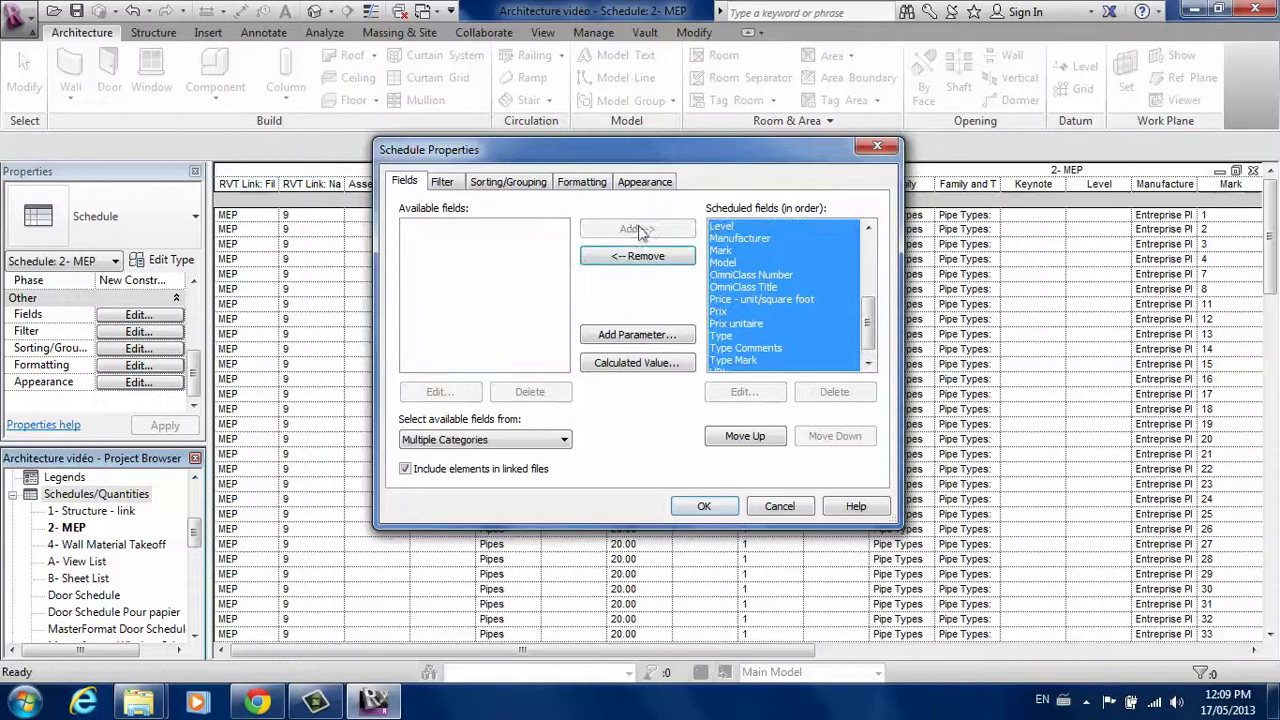
click(840, 252)
drag(868, 322, 868, 228)
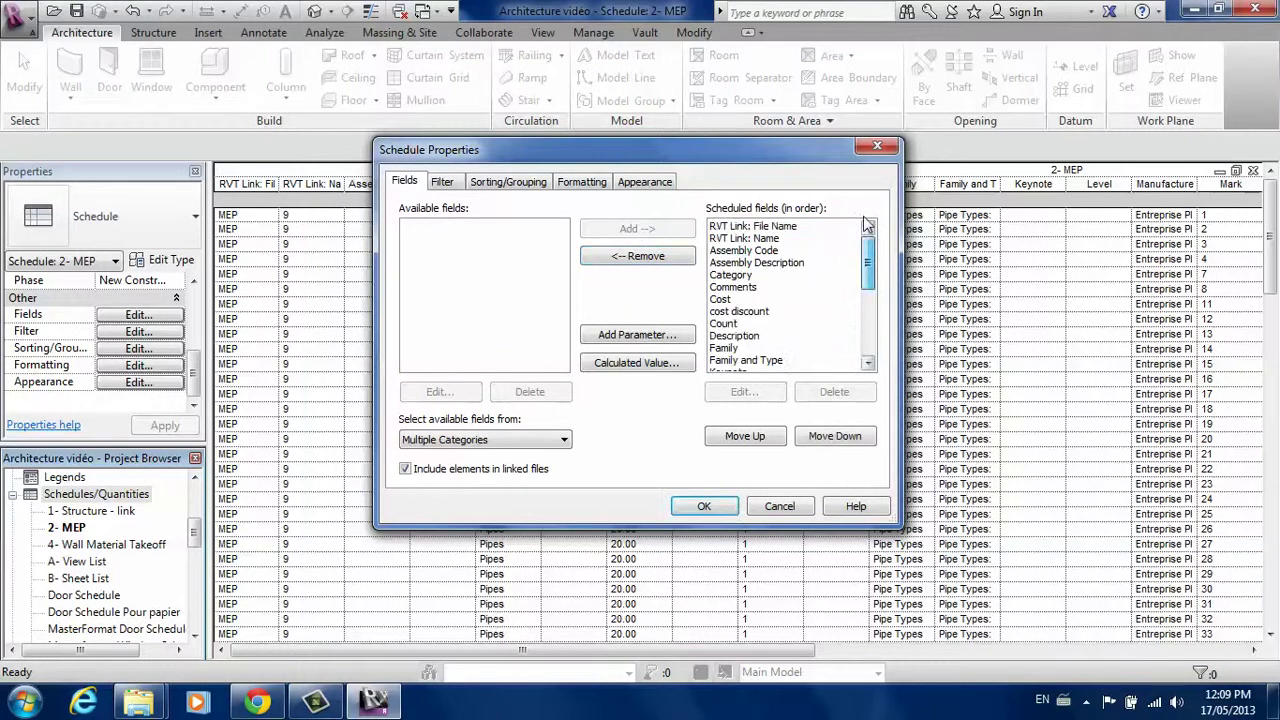
click(706, 507)
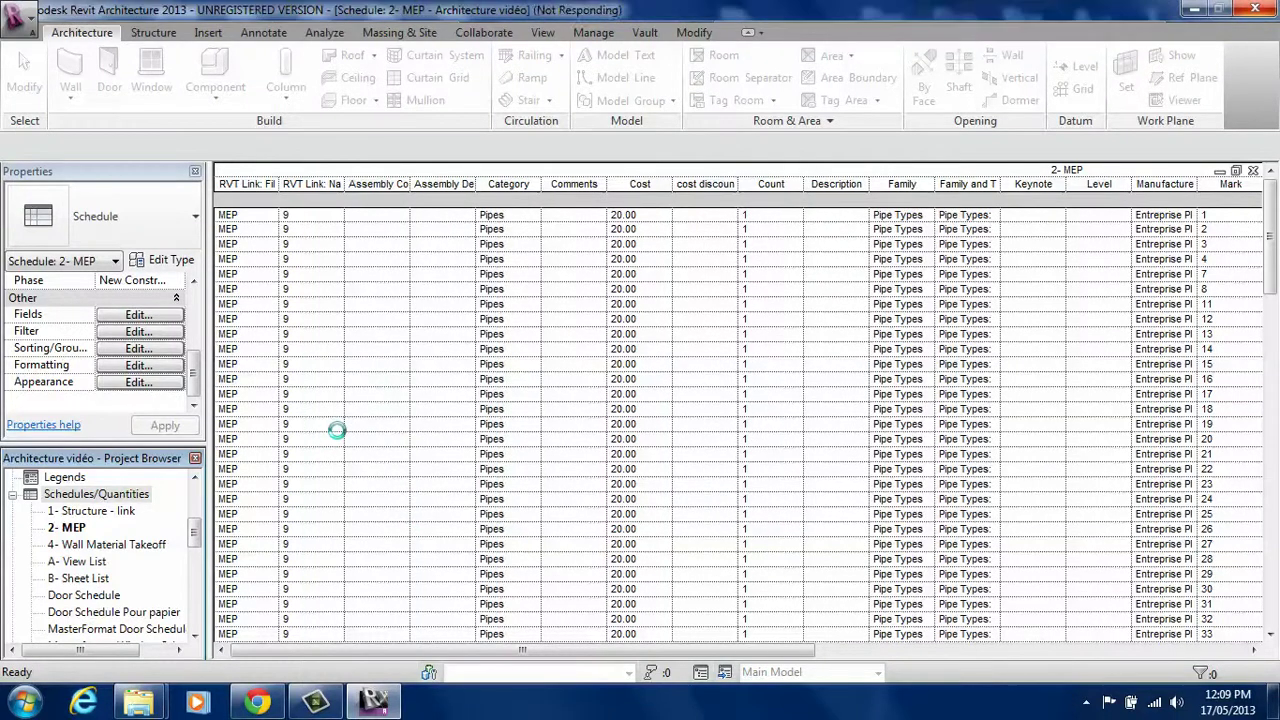
Step: Look through the rows of the 3- Multi category 1 schedule and reopen the structure and MEP schedules for comparison
drag(1271, 193, 1272, 620)
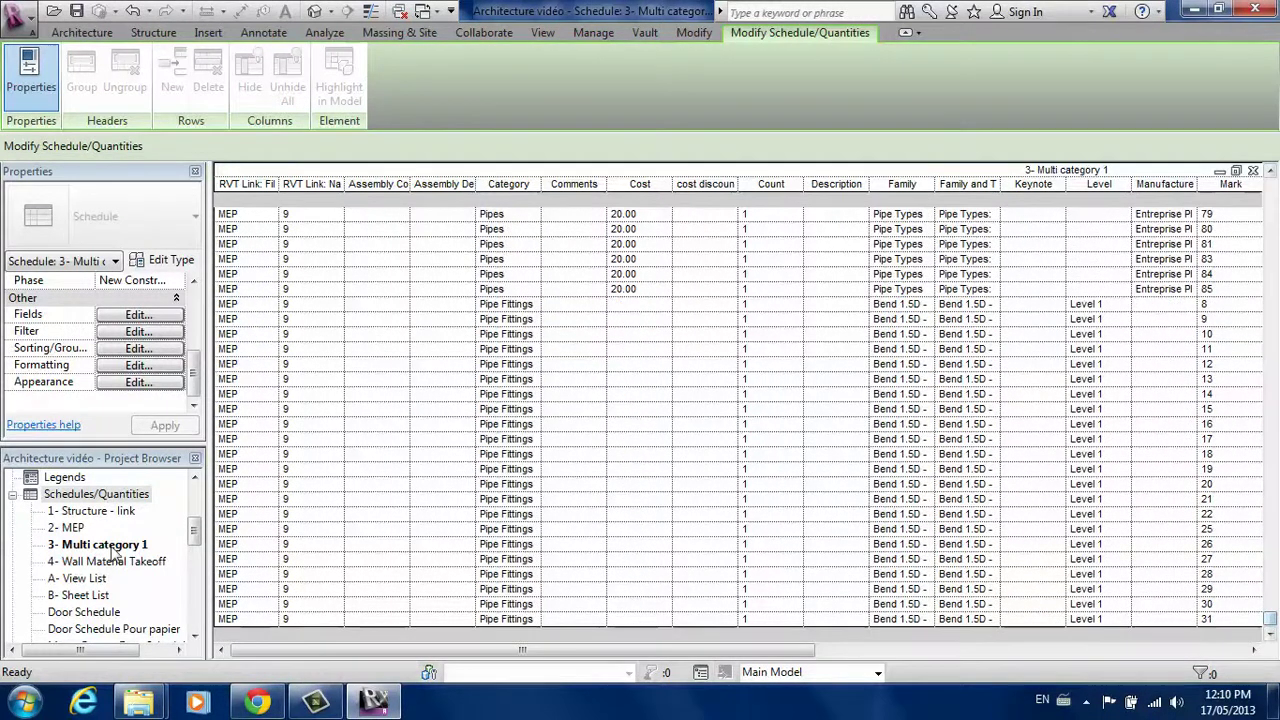
drag(1271, 622, 1272, 188)
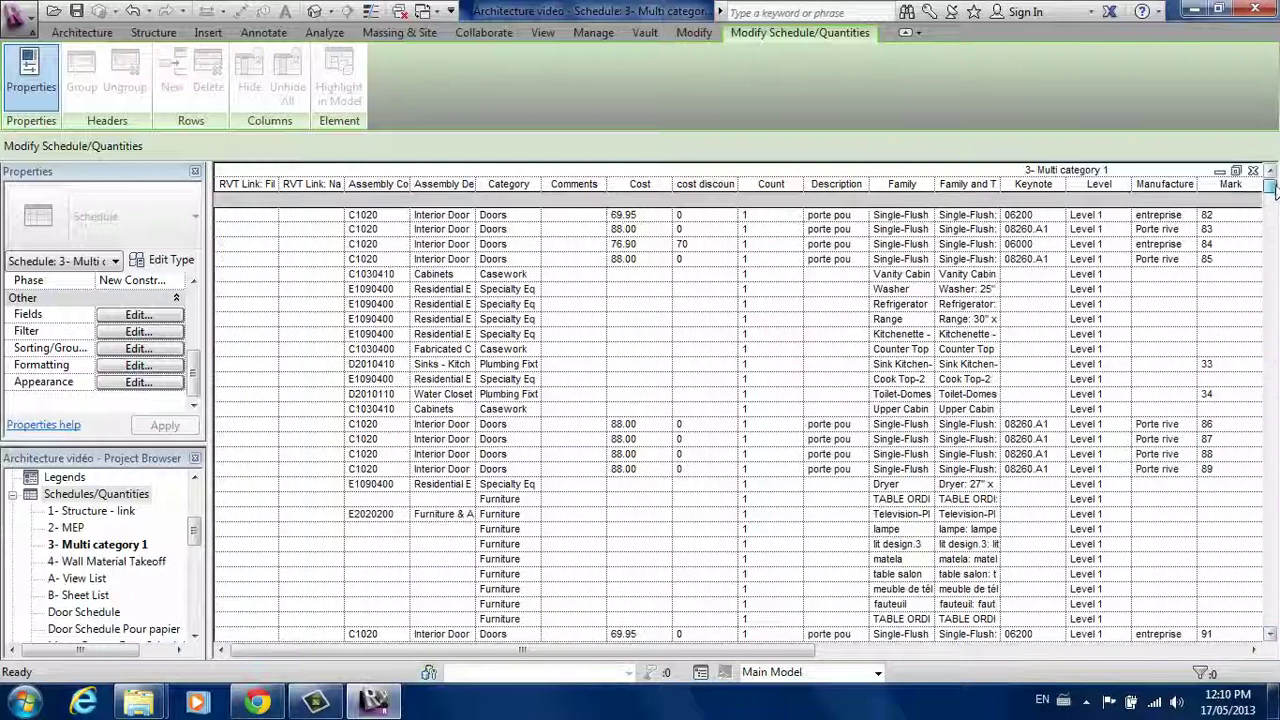
double_click(94, 512)
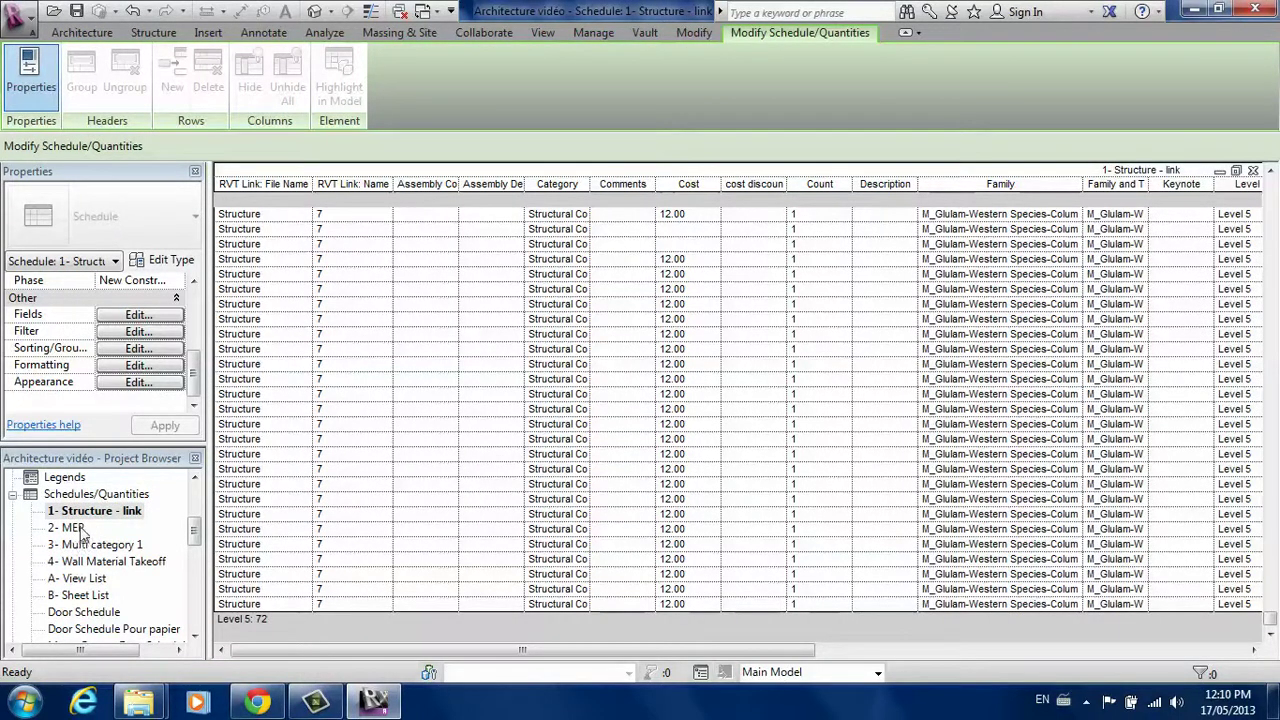
double_click(72, 529)
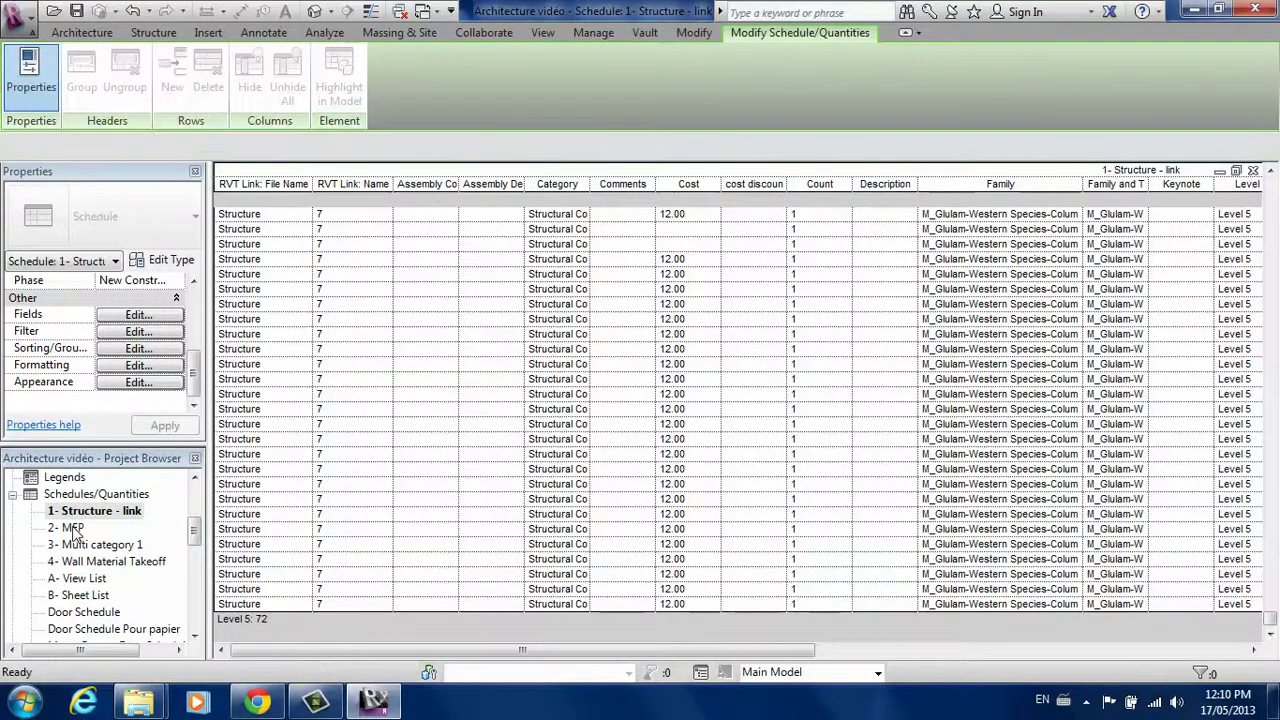